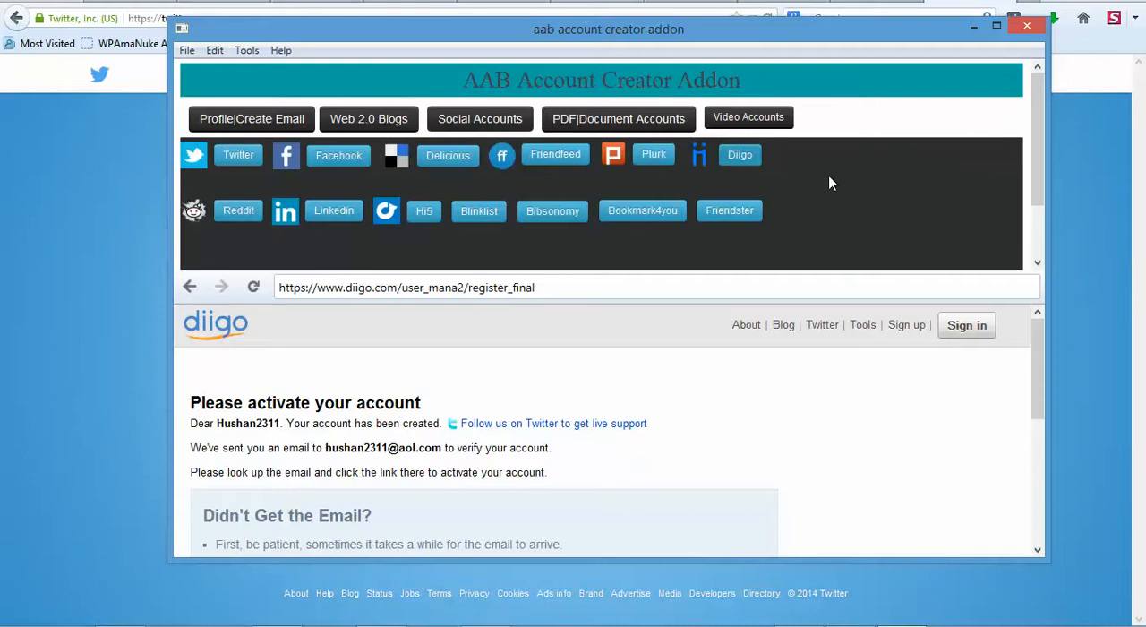
# - Fill in the Twitter signup form with the generated profile, review the entries and create the account
pyautogui.click(239, 160)
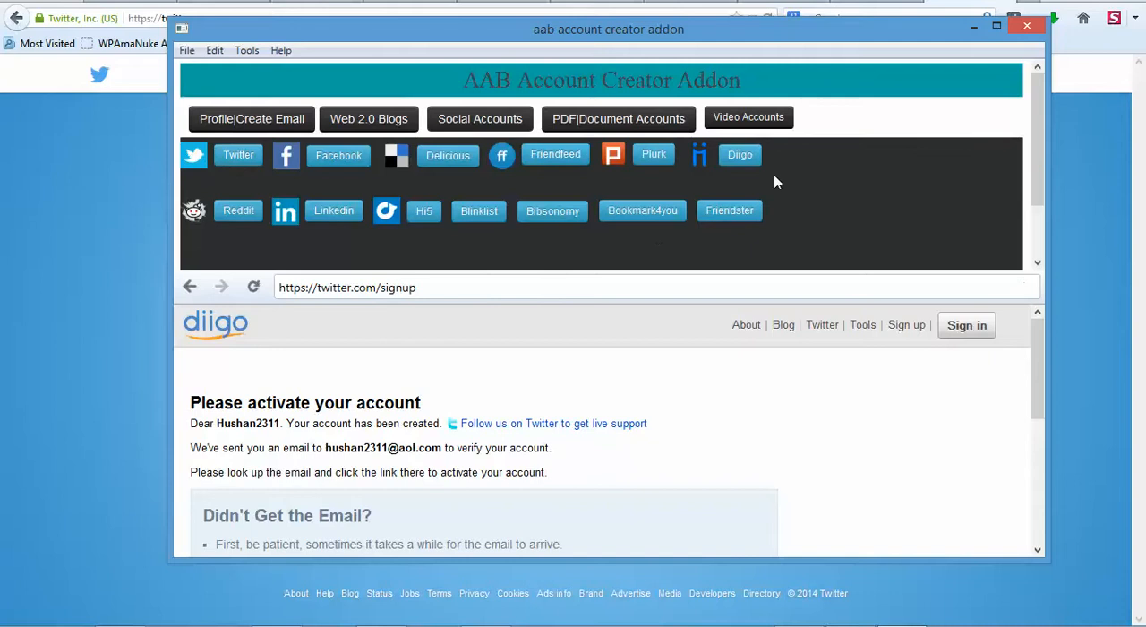
pyautogui.click(240, 162)
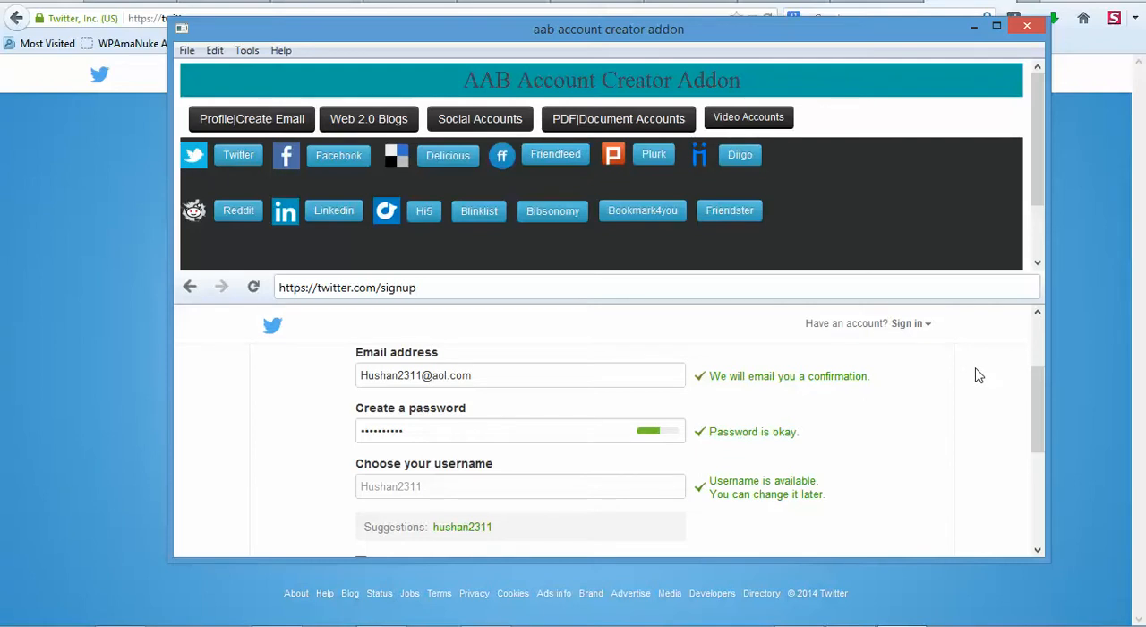
pyautogui.scroll(-3, 979, 375)
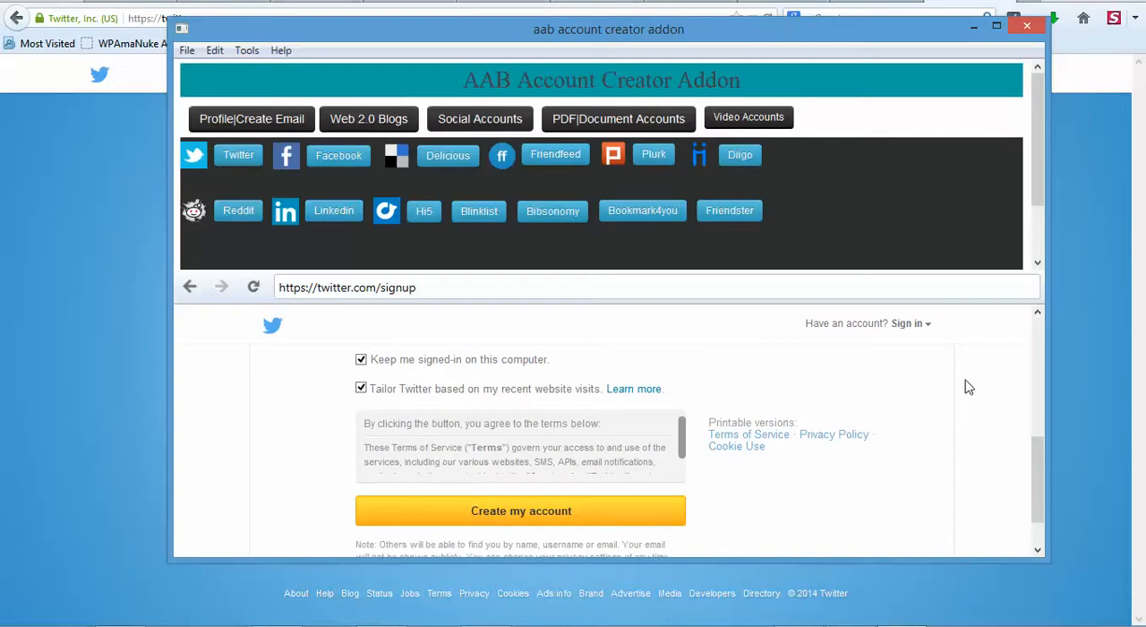
pyautogui.scroll(2, 816, 414)
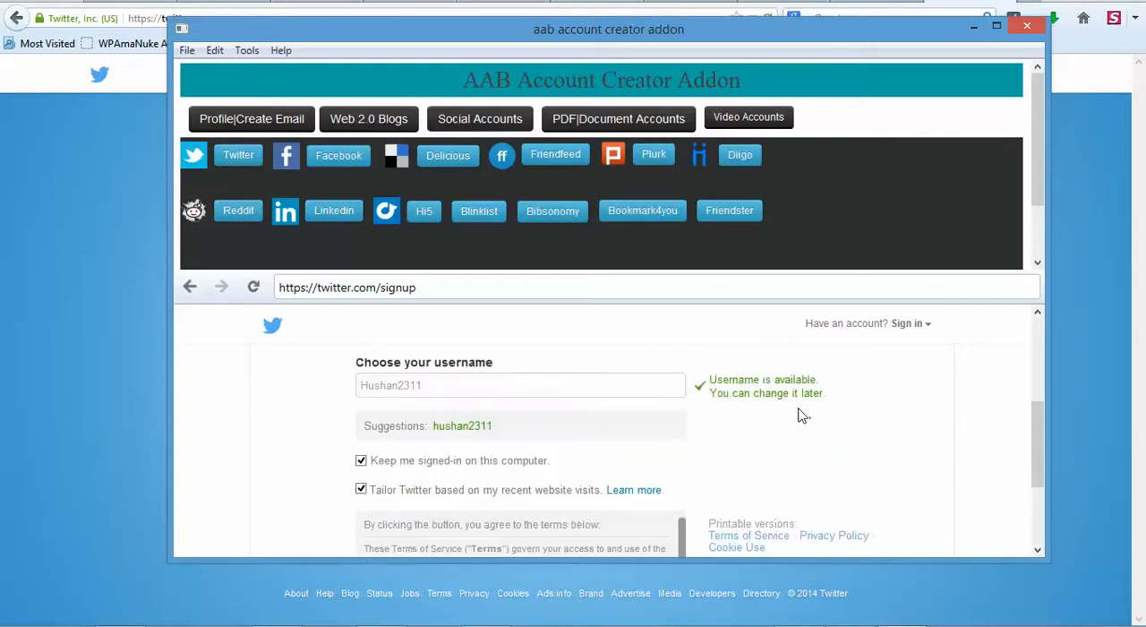
pyautogui.scroll(-2, 803, 409)
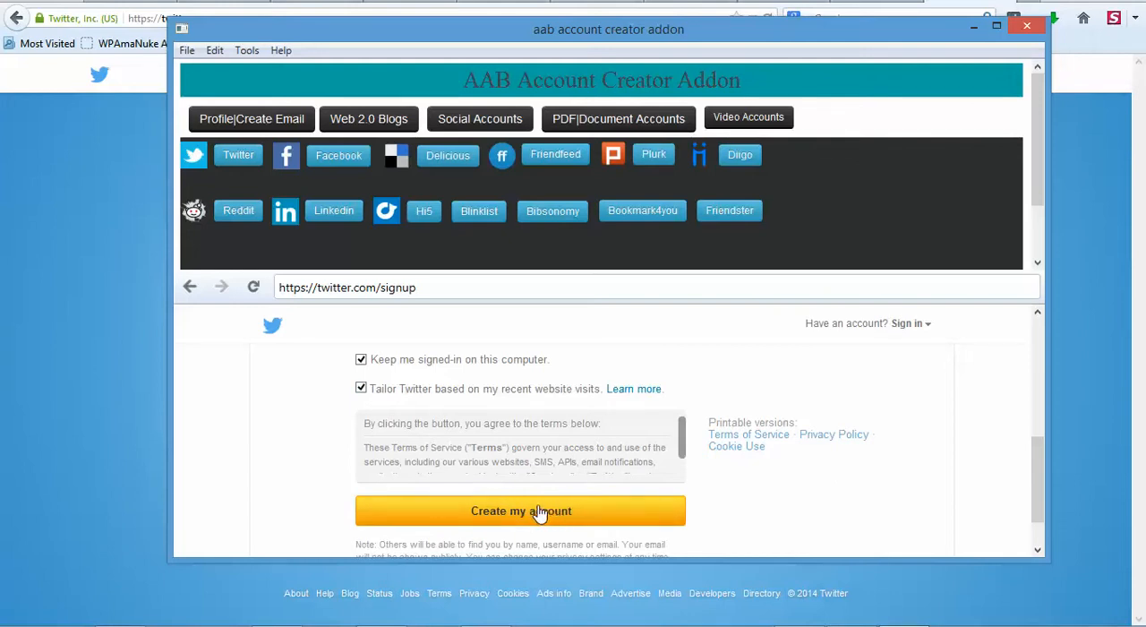
pyautogui.scroll(5, 662, 450)
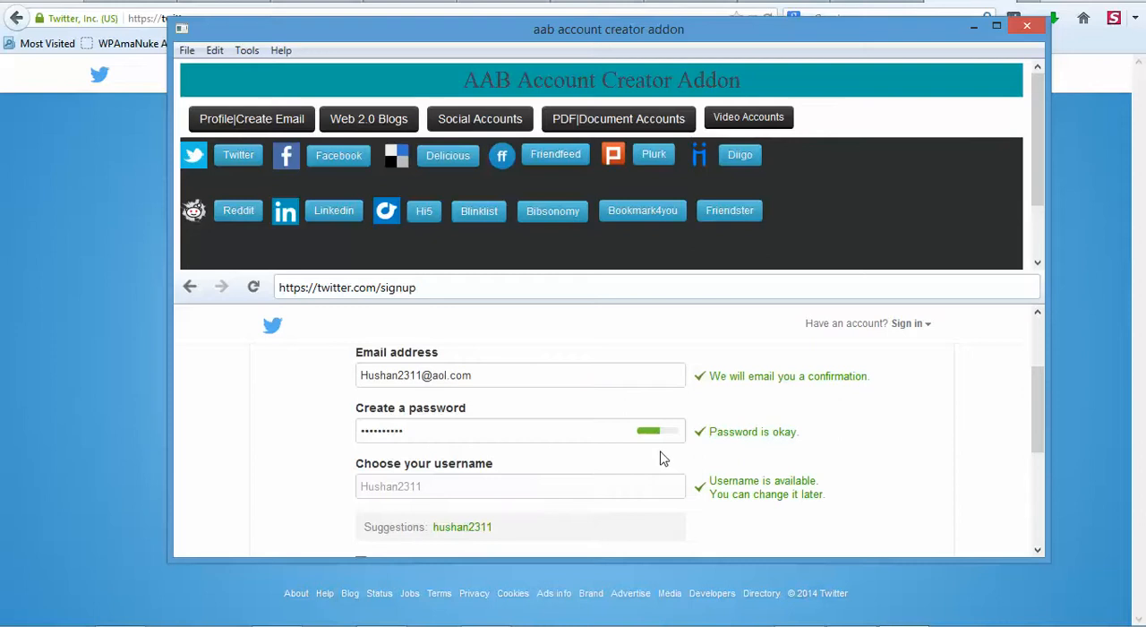
pyautogui.scroll(-5, 643, 452)
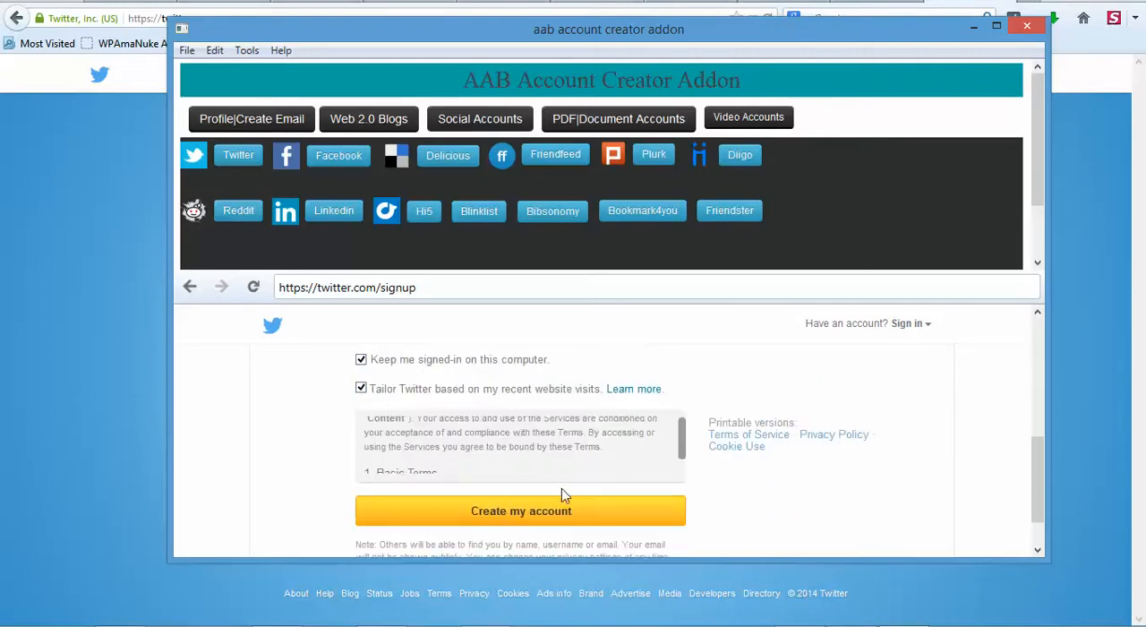
pyautogui.click(542, 509)
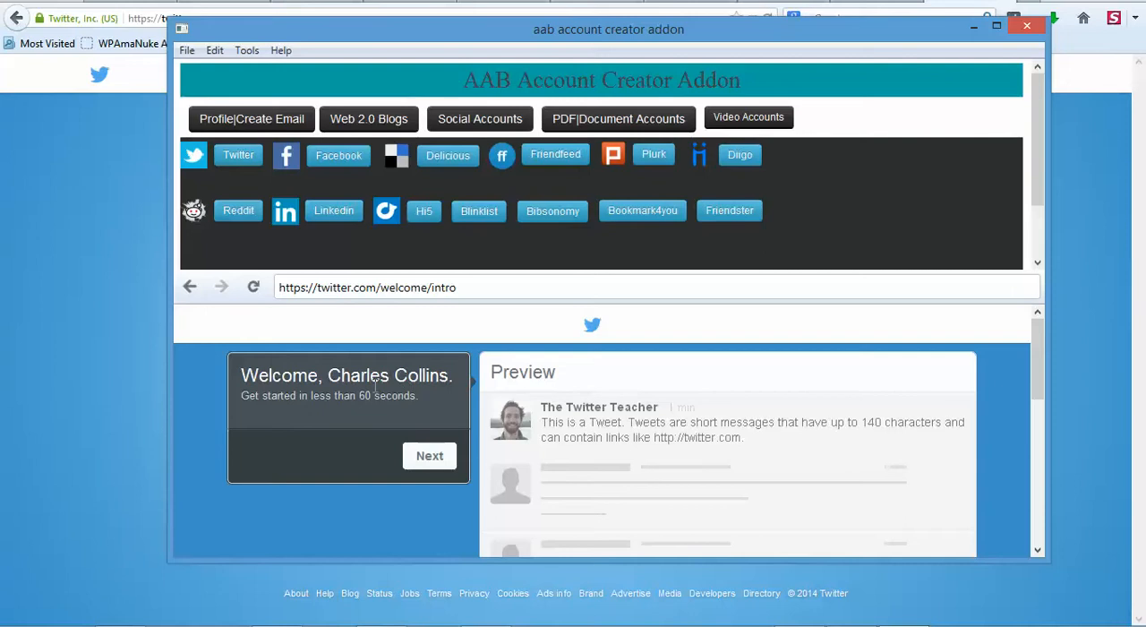
# - Copy the generated profile's email address from the addon into the username field of Twitter's sign-in form in Firefox
pyautogui.click(96, 271)
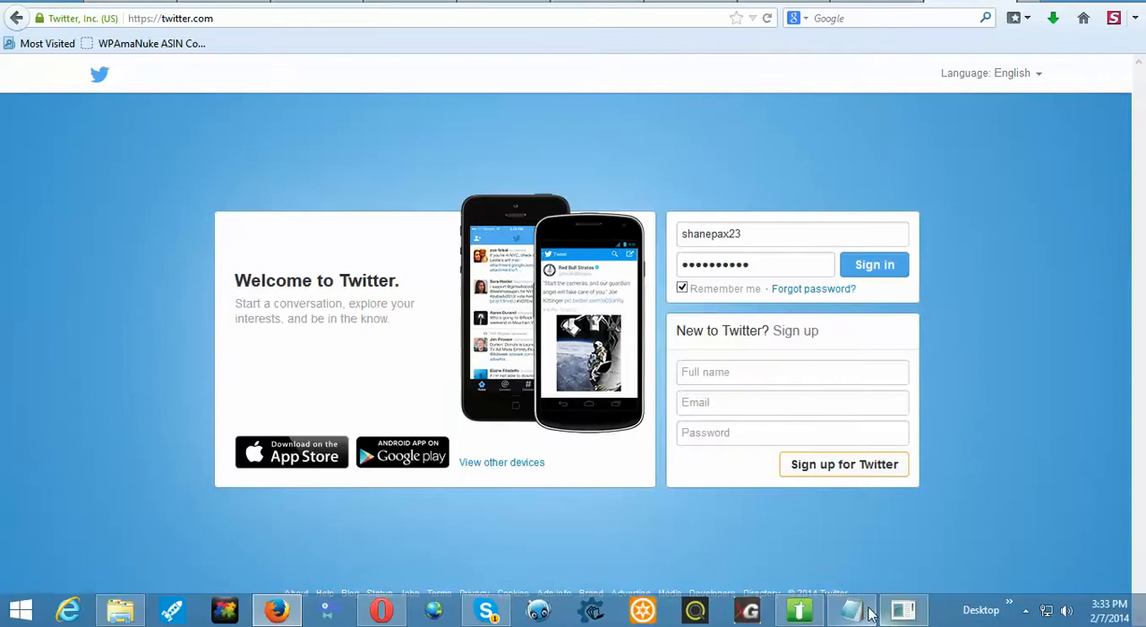
pyautogui.click(901, 612)
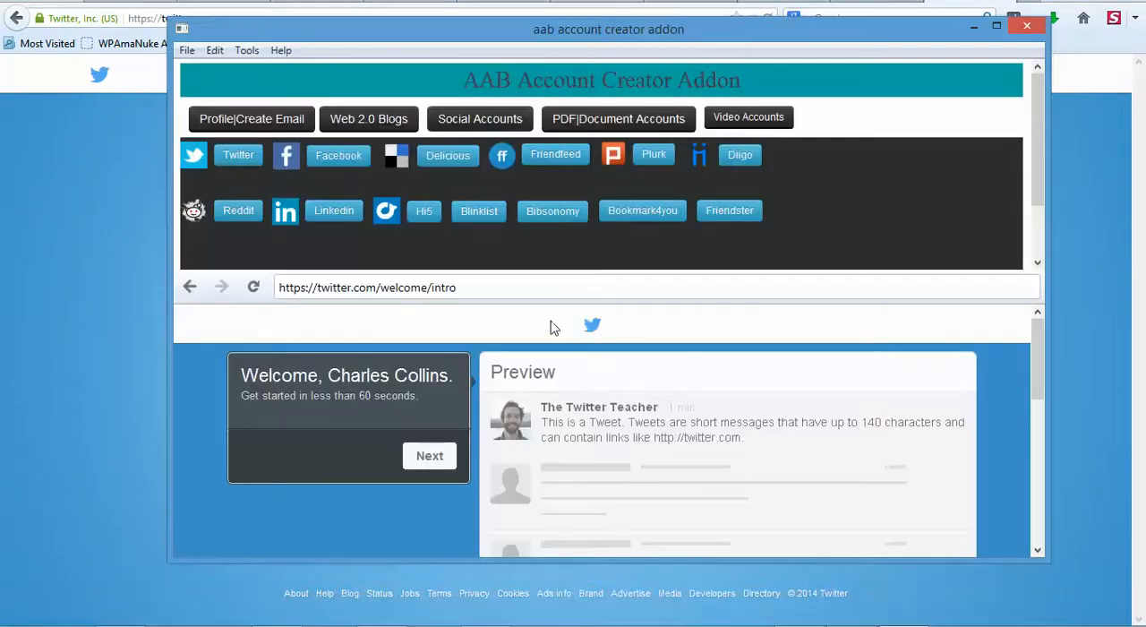
pyautogui.click(252, 121)
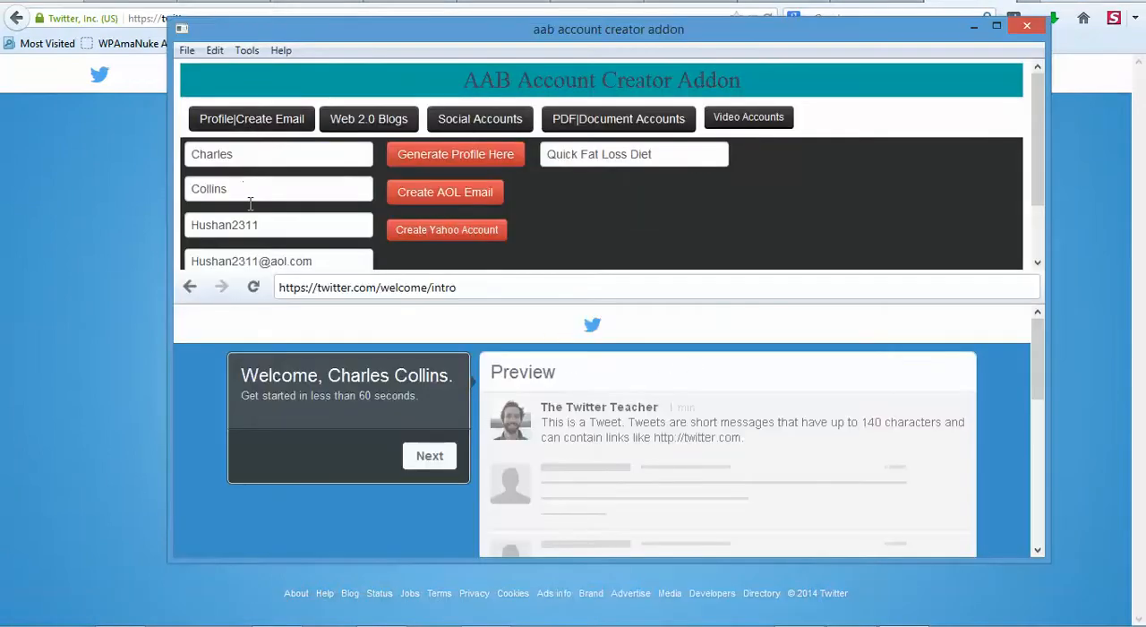
pyautogui.scroll(-2, 268, 224)
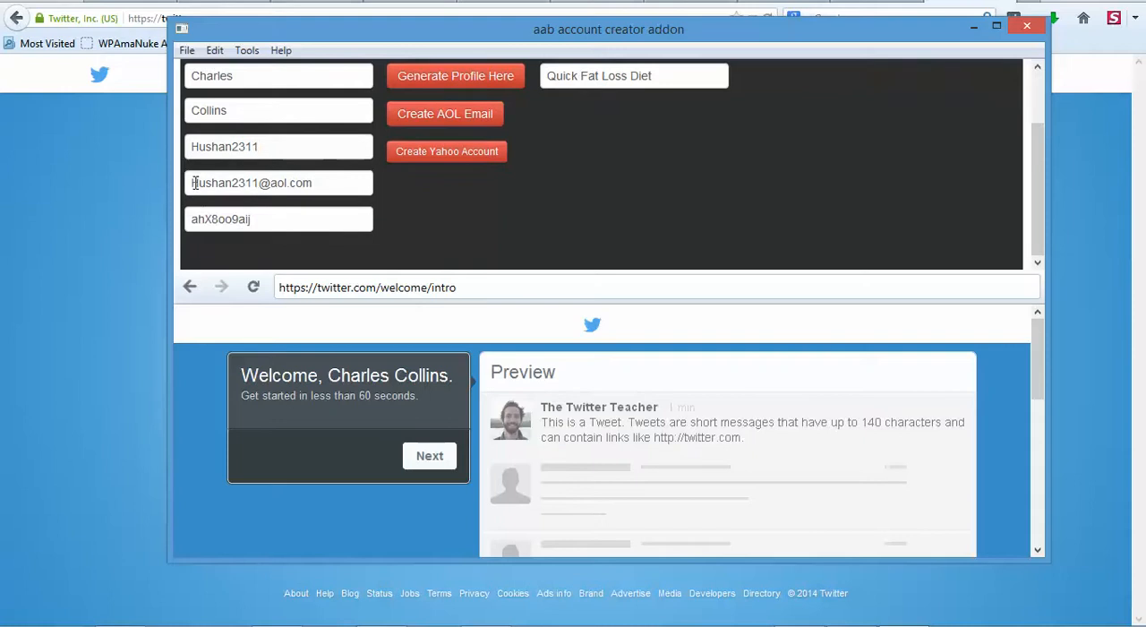
pyautogui.doubleClick(248, 186)
pyautogui.hotkey('ctrl', 'c')
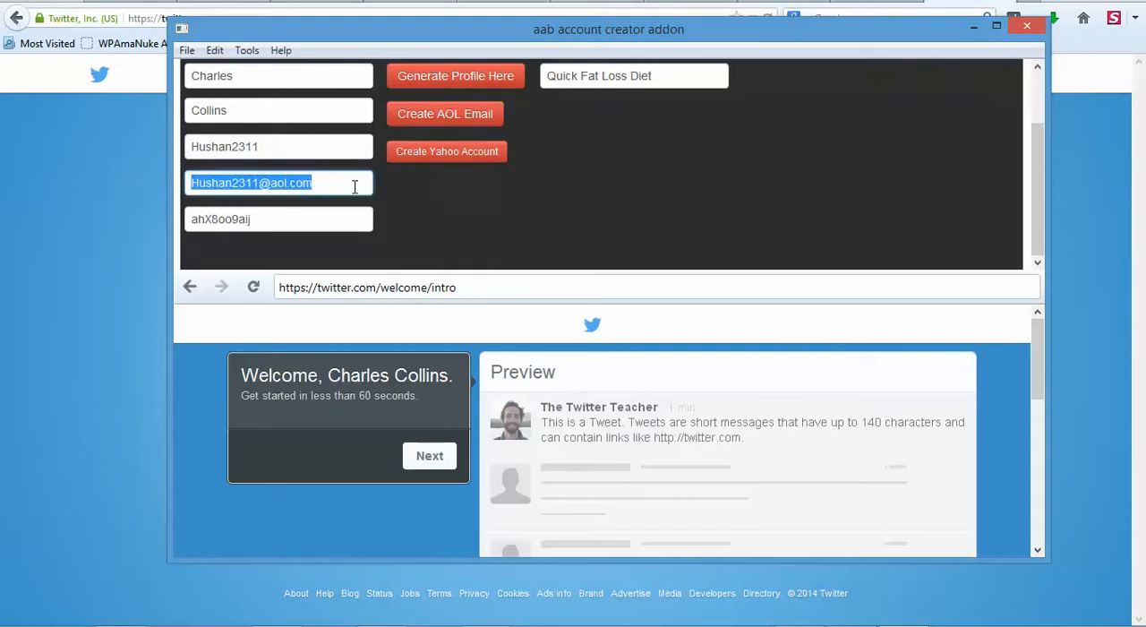
pyautogui.click(108, 231)
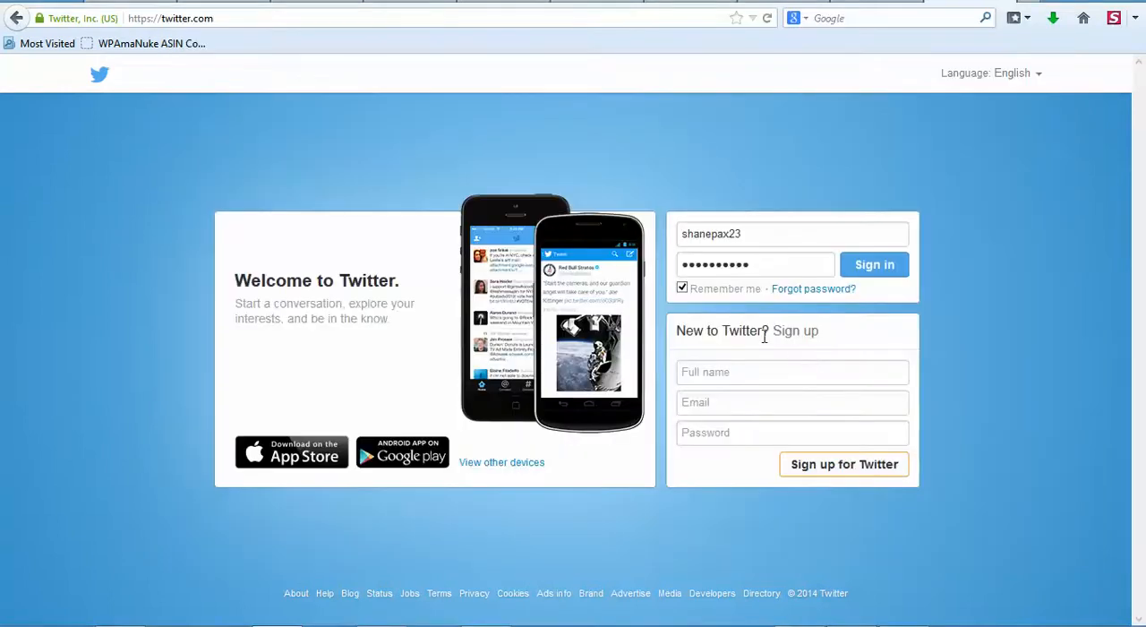
pyautogui.moveTo(744, 232); pyautogui.dragTo(674, 237)
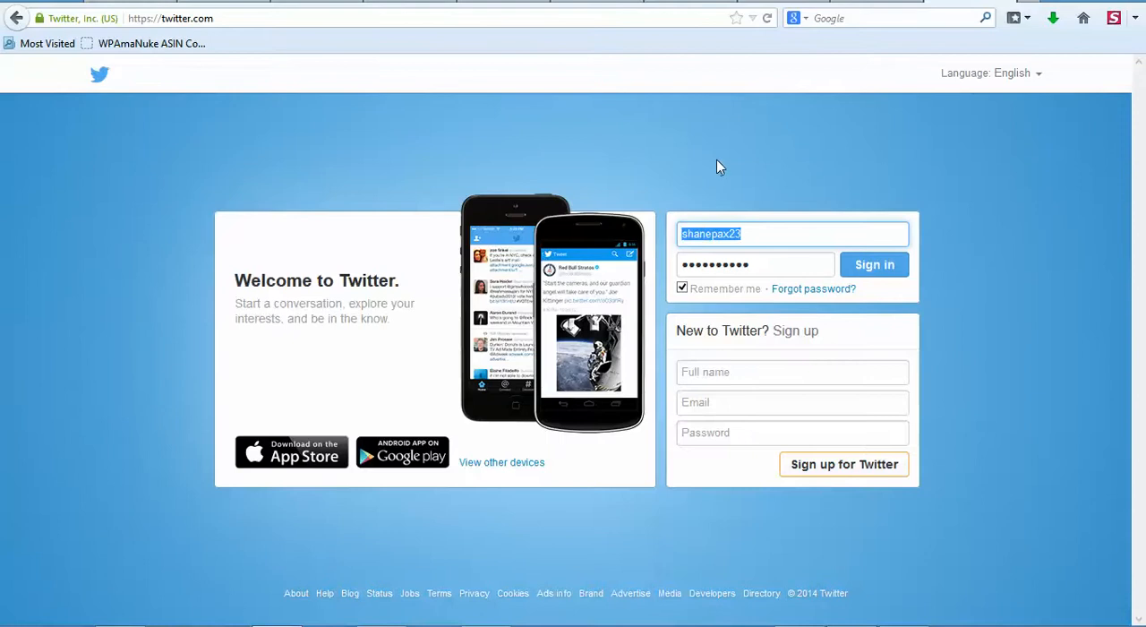
pyautogui.hotkey('ctrl', 'v')
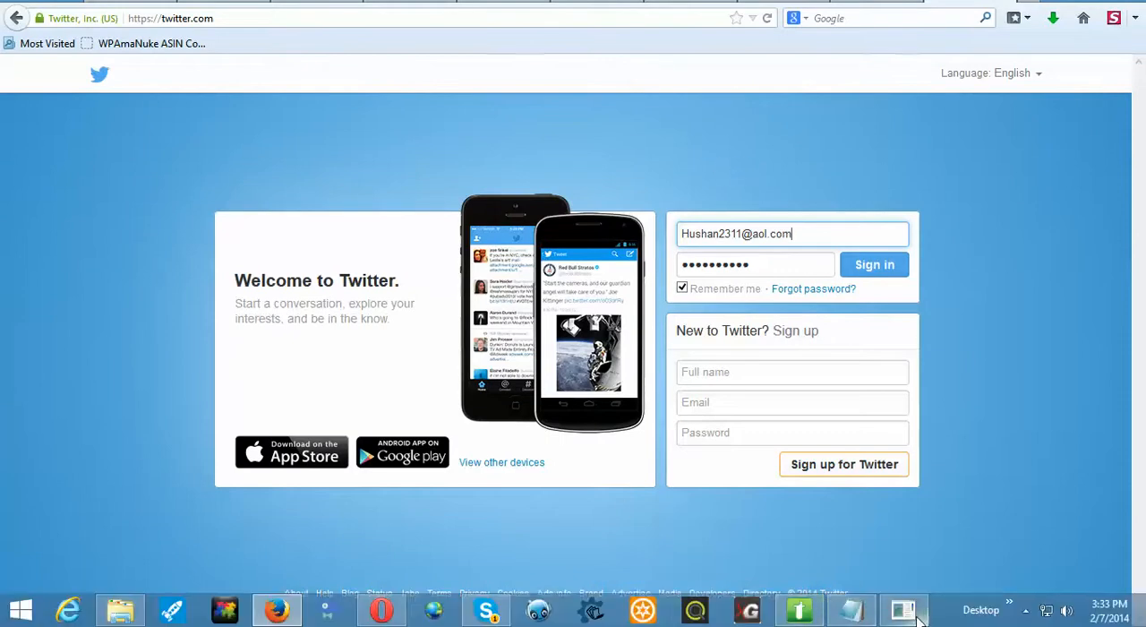
# - Copy the generated account password from the addon into Twitter's password field in Firefox and sign in
pyautogui.click(917, 618)
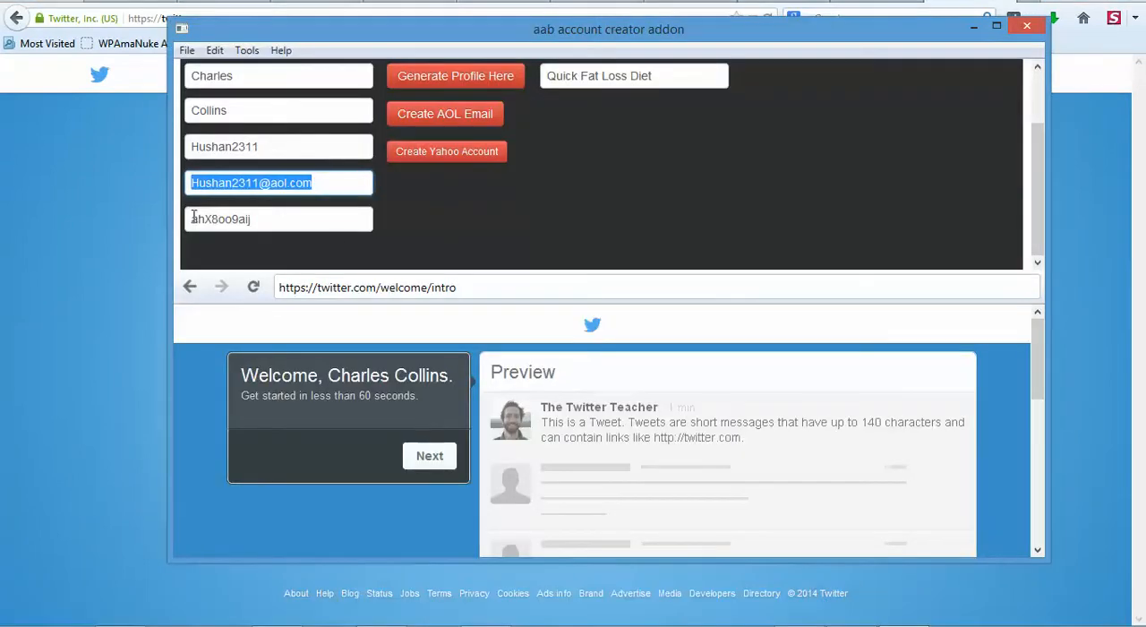
pyautogui.moveTo(194, 219); pyautogui.dragTo(306, 230)
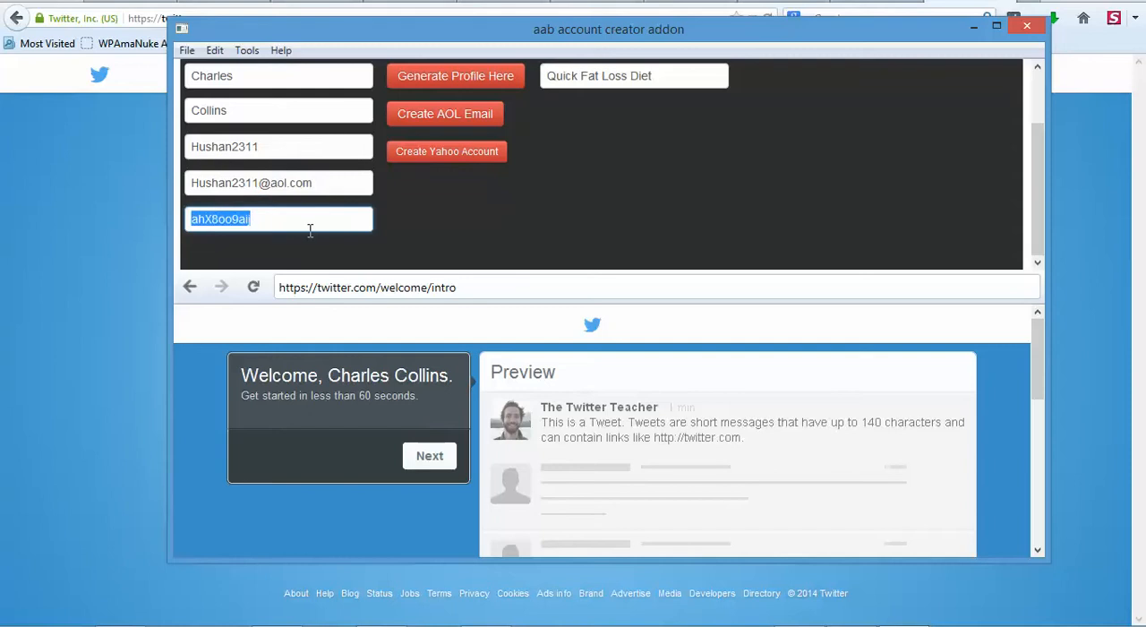
pyautogui.click(65, 311)
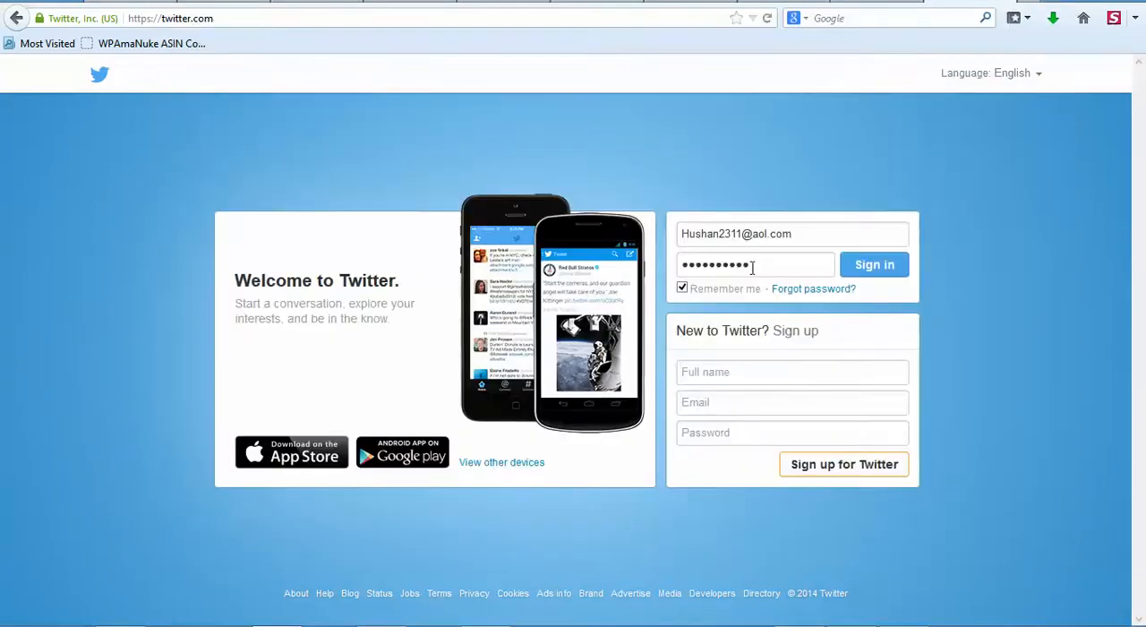
pyautogui.moveTo(685, 264); pyautogui.dragTo(761, 269)
pyautogui.hotkey('ctrl', 'v')
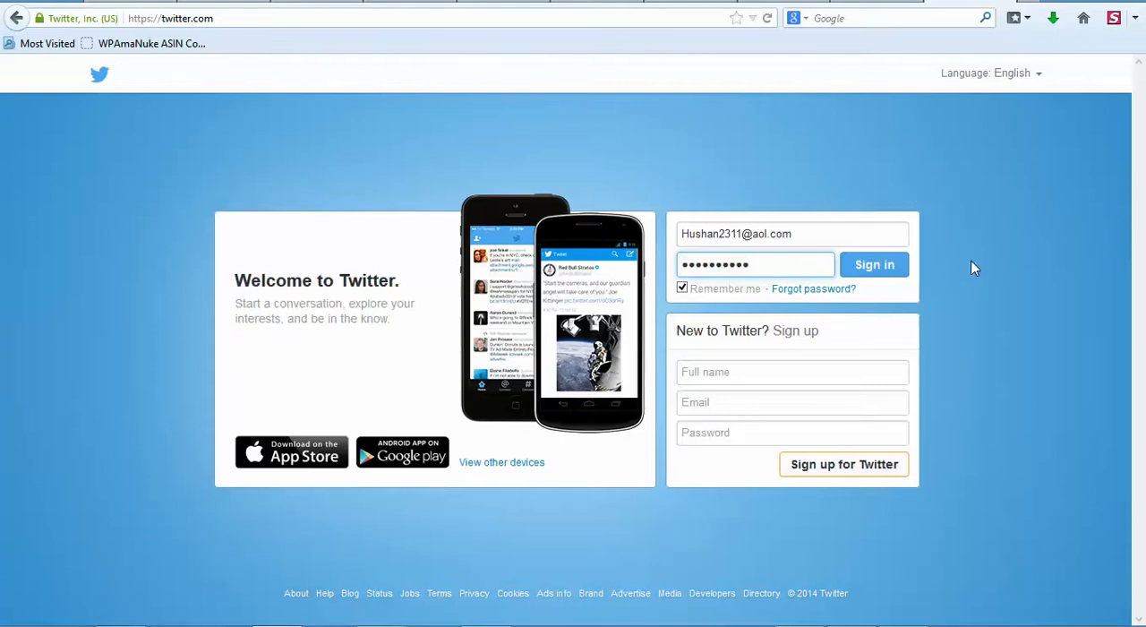
pyautogui.click(883, 267)
# - Reload the AOL Mail page, save the suggested signature and open the Inbox
pyautogui.click(287, 100)
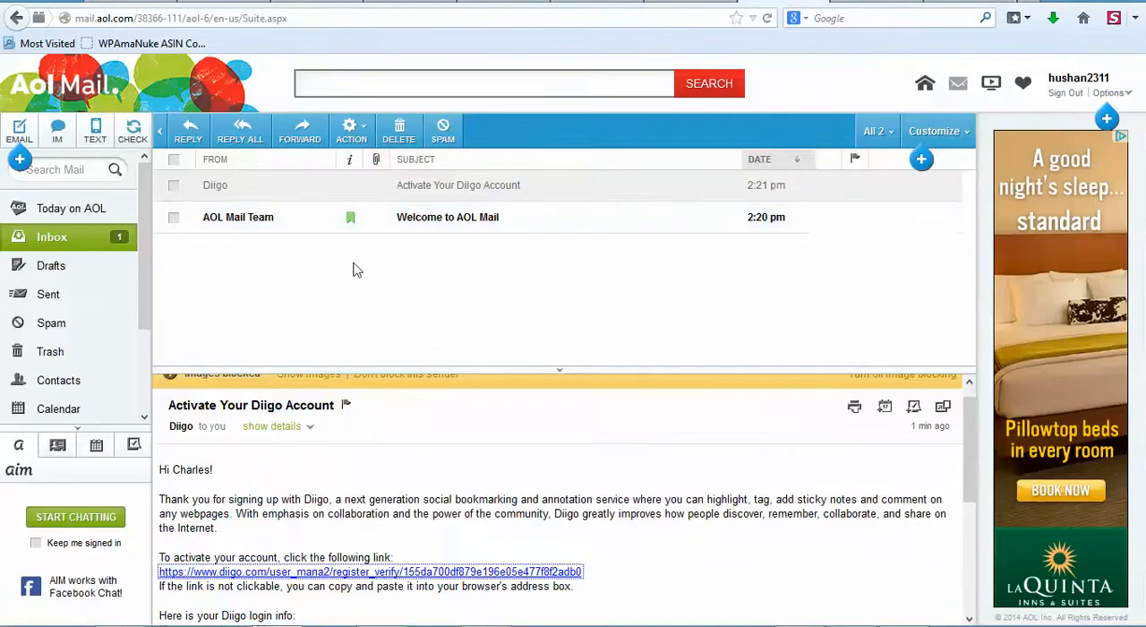
pyautogui.click(768, 18)
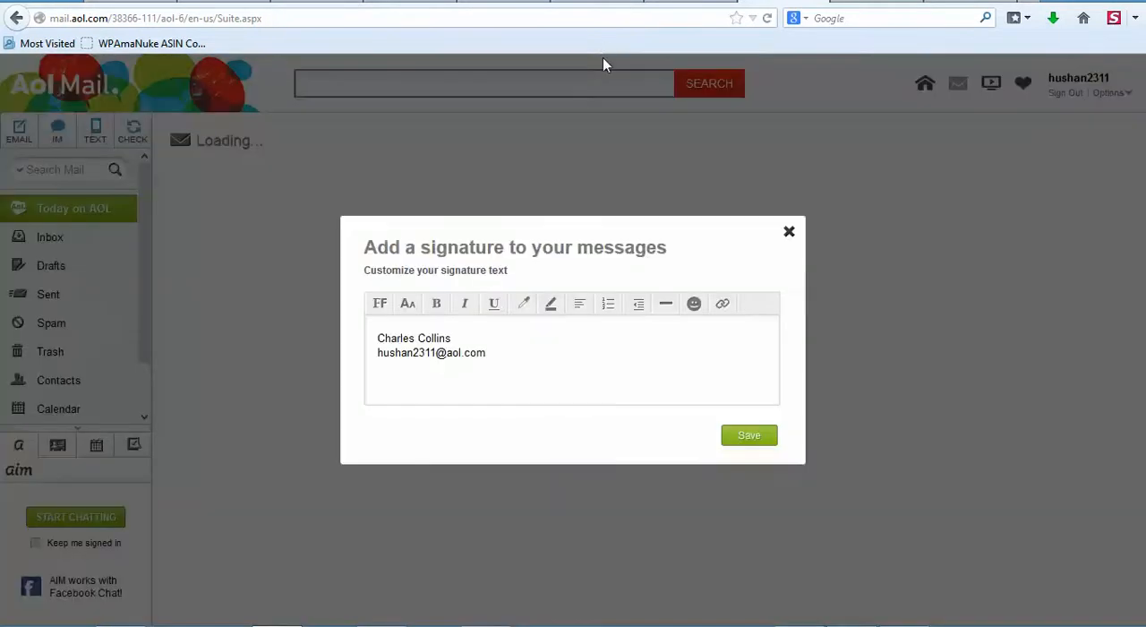
pyautogui.click(752, 436)
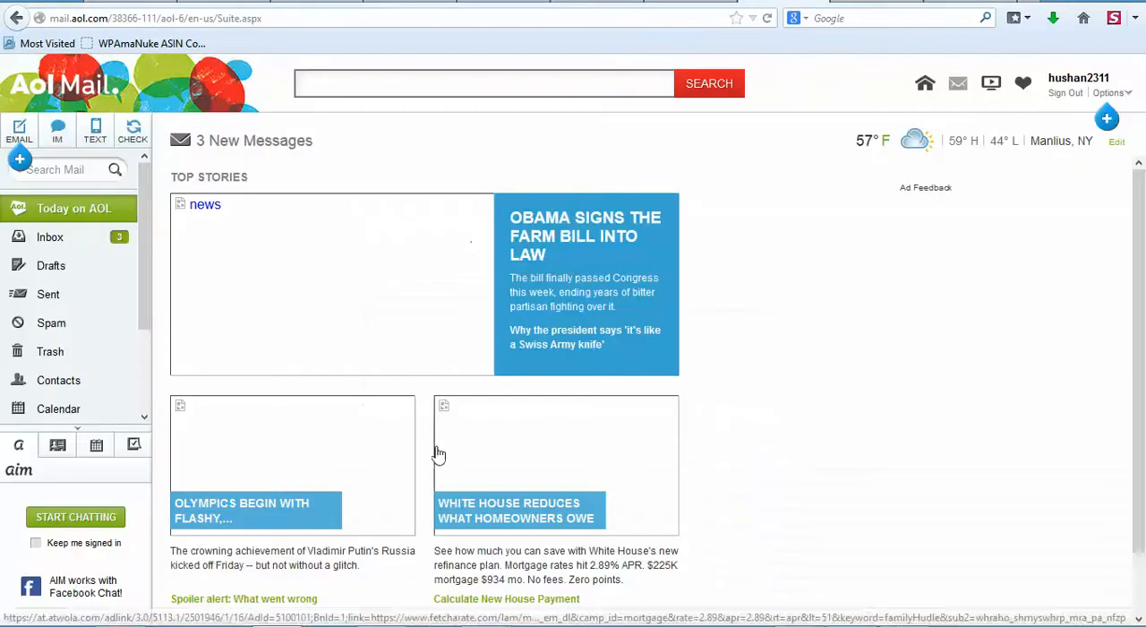
pyautogui.click(78, 237)
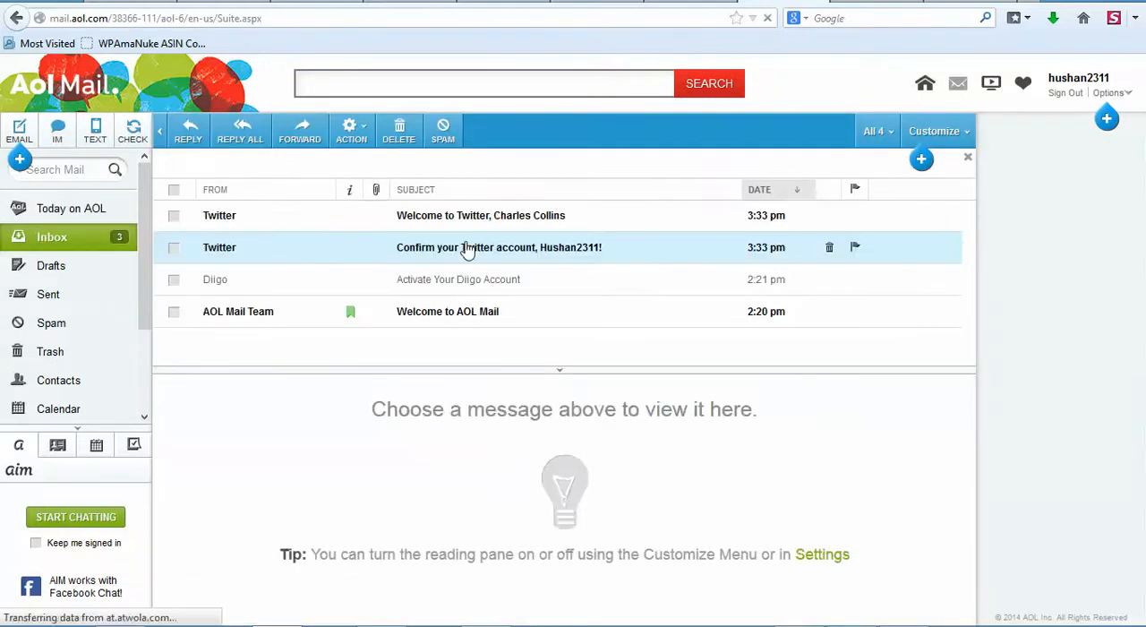
pyautogui.click(427, 251)
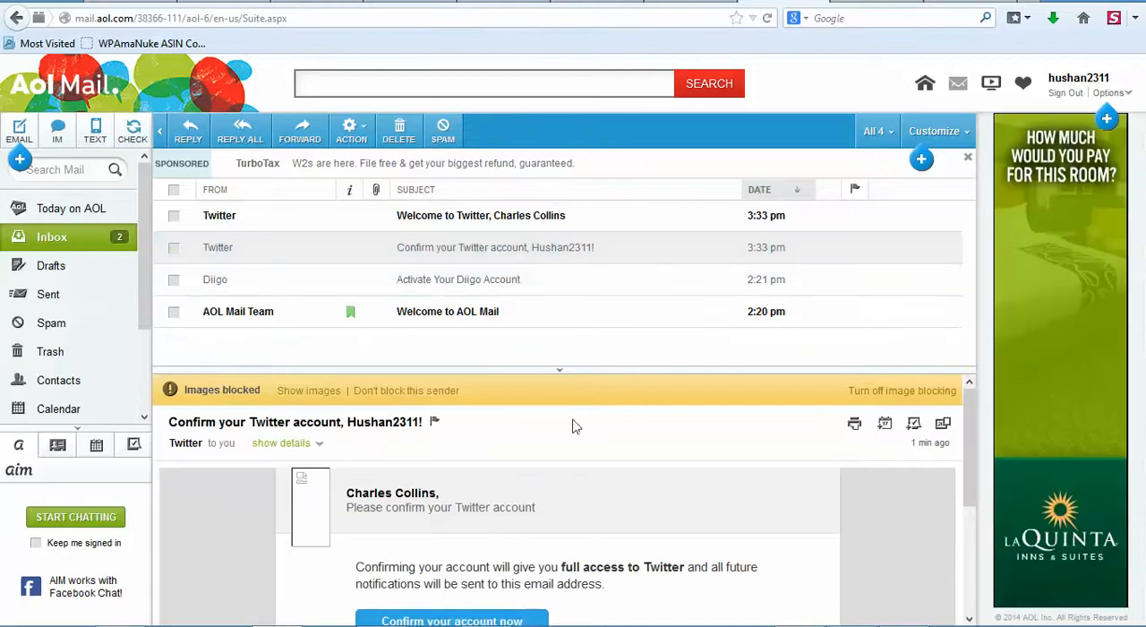
pyautogui.scroll(-3, 580, 511)
pyautogui.click(469, 445)
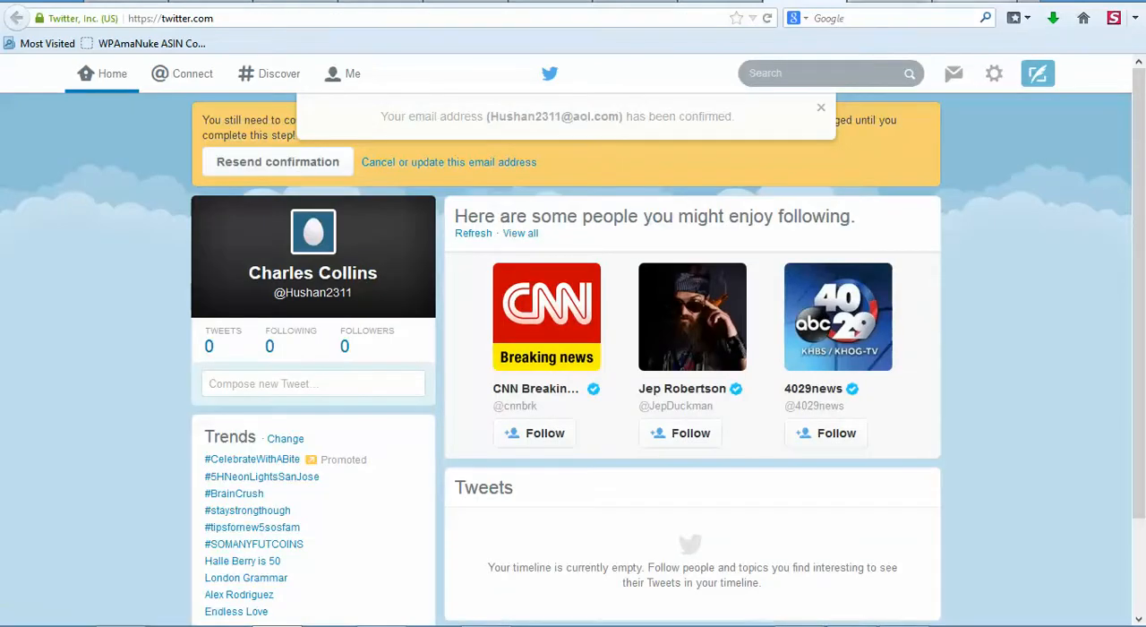
# - Dismiss the email confirmation notice on the Twitter home page
pyautogui.click(981, 1)
pyautogui.click(1010, 1)
pyautogui.click(896, 1)
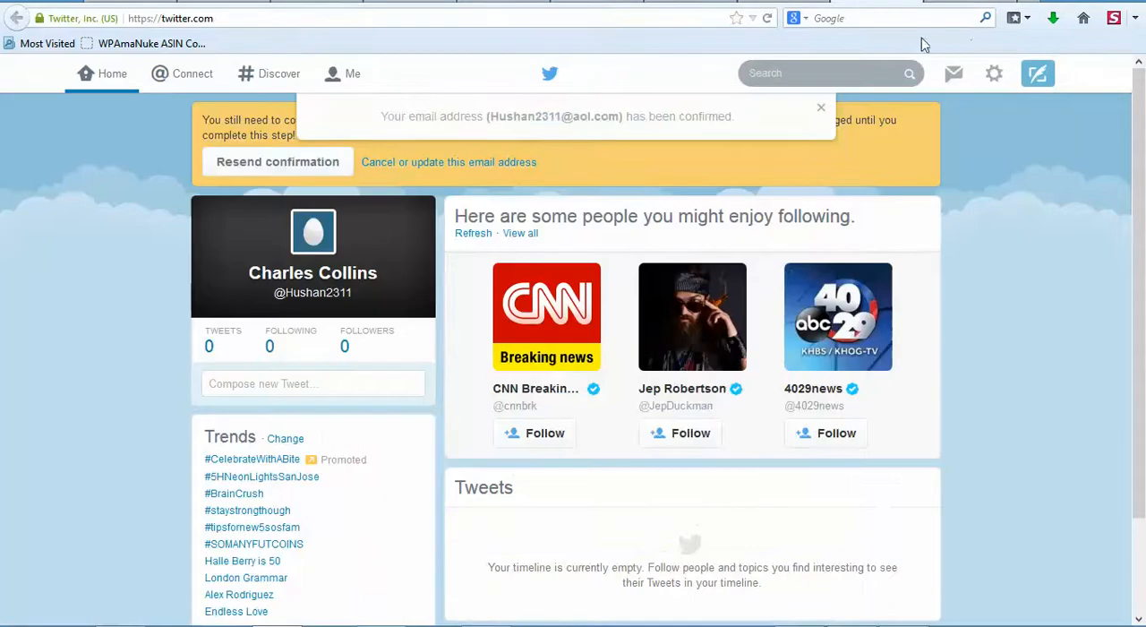
pyautogui.click(820, 109)
# - Open the Social Networks Auto Poster options in the WordPress admin of quickfatlossdiet.net
pyautogui.click(313, 2)
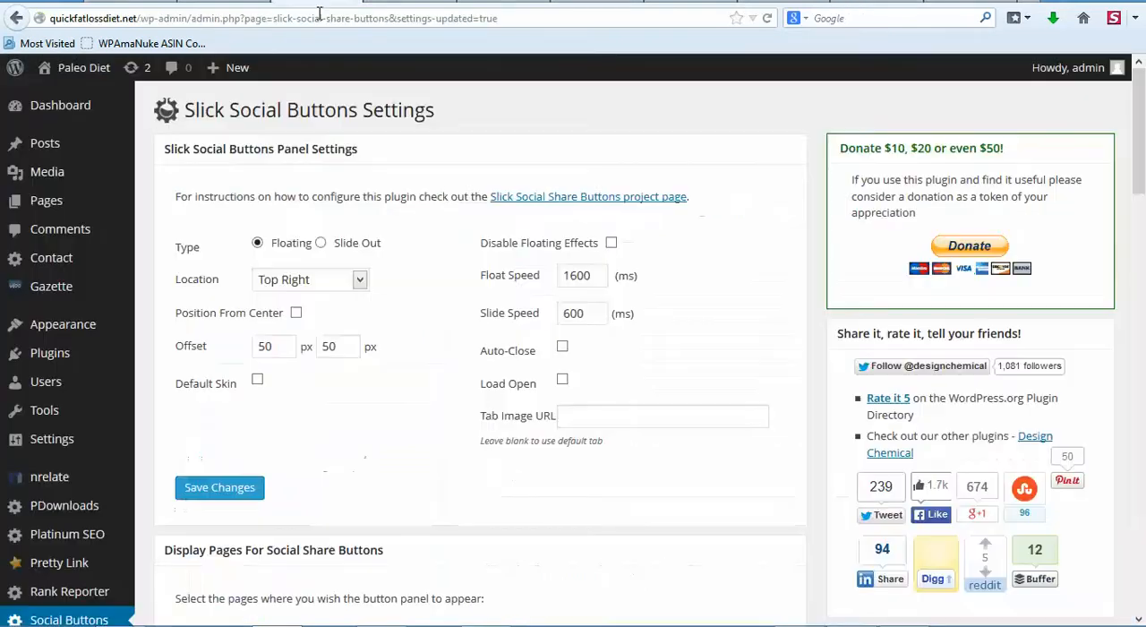
pyautogui.scroll(-2, 240, 268)
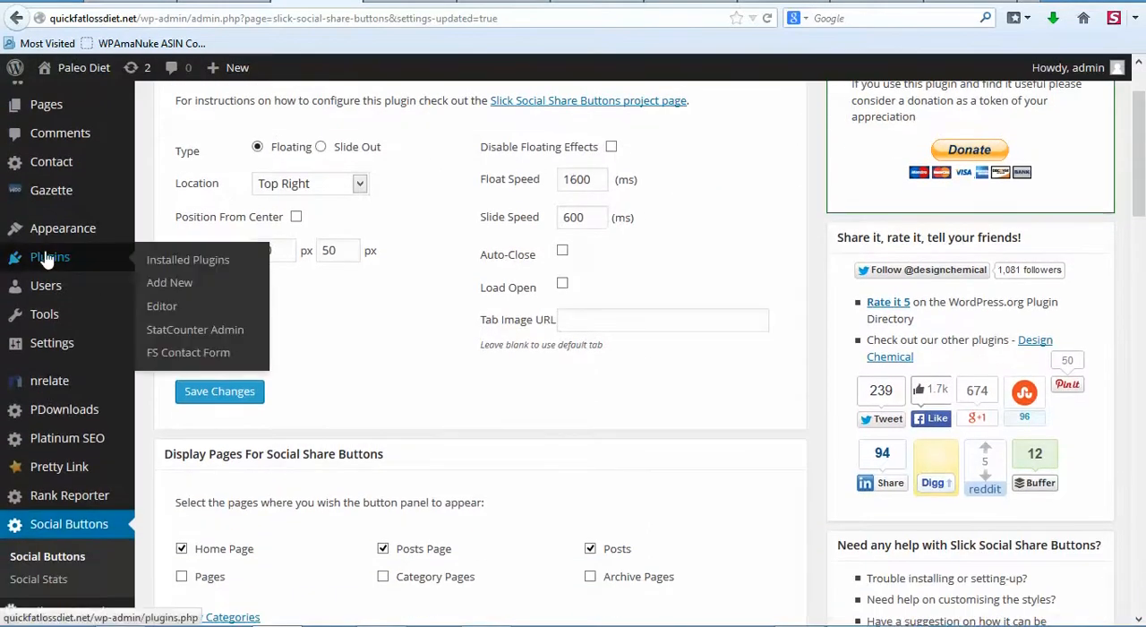
pyautogui.moveTo(56, 313)
pyautogui.scroll(-1, 76, 311)
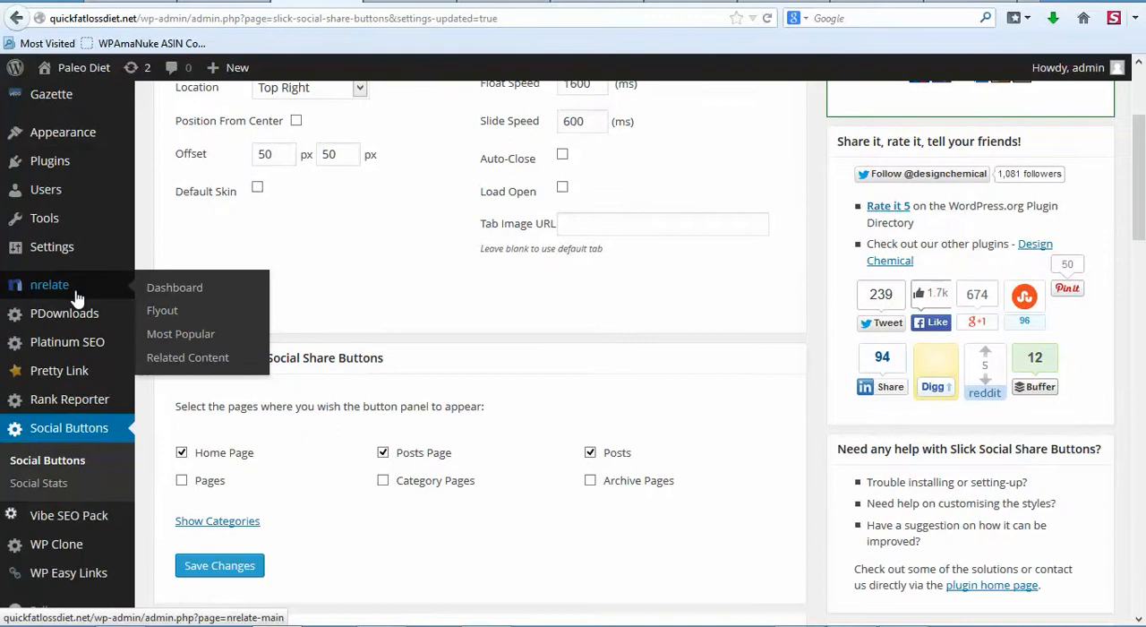
pyautogui.moveTo(53, 248)
pyautogui.click(183, 502)
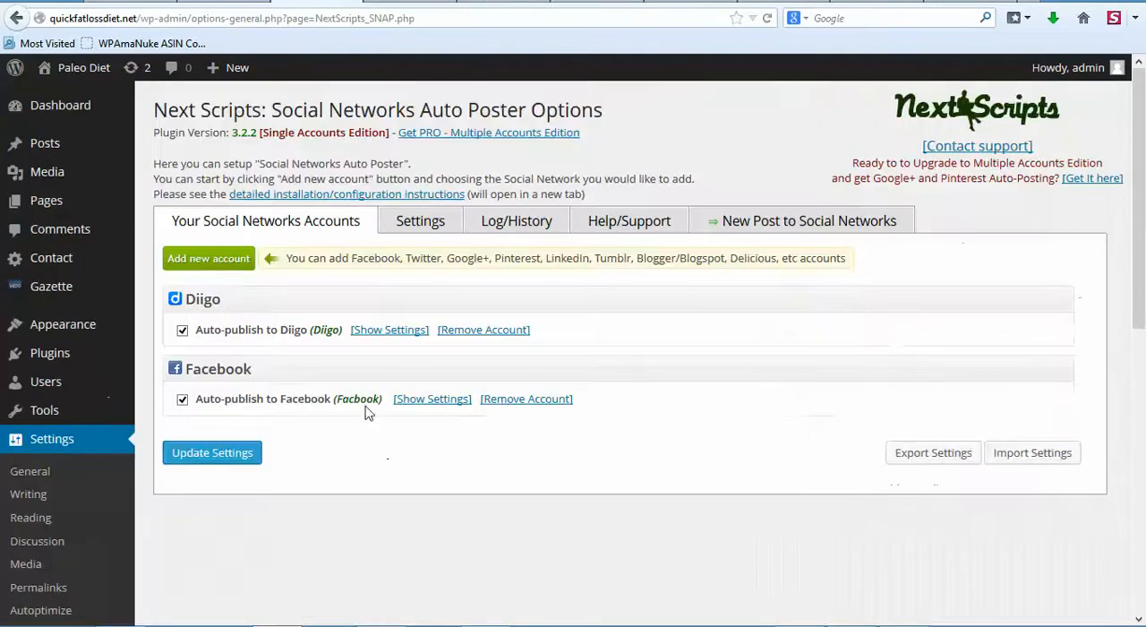
# - Add a new Twitter network account to the auto poster and set its account nickname to Twitter
pyautogui.click(200, 258)
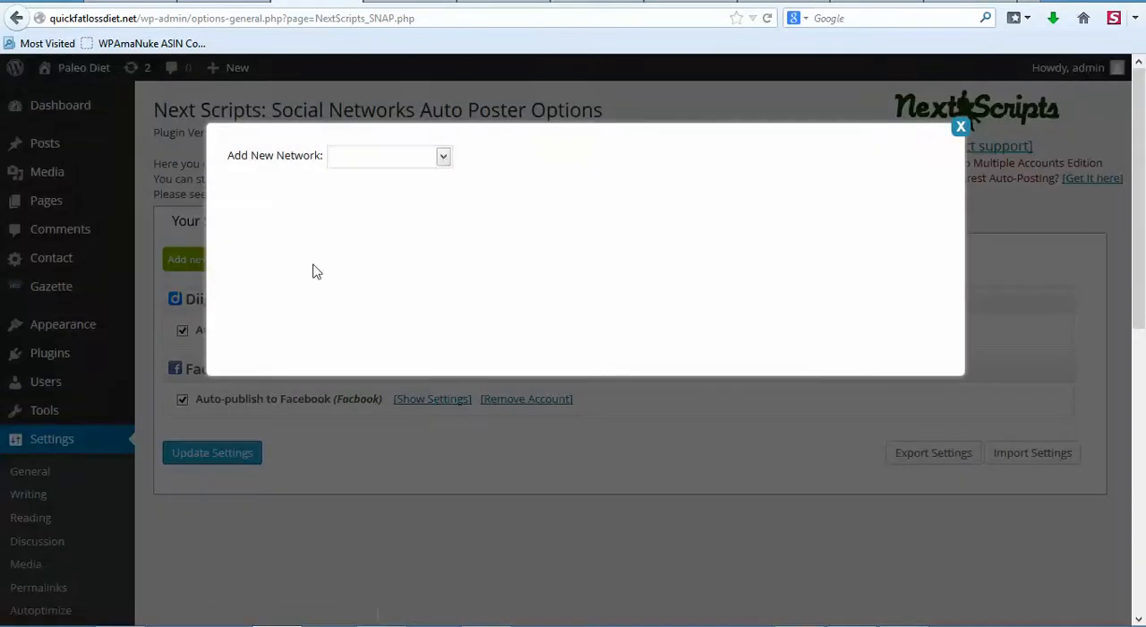
pyautogui.click(443, 156)
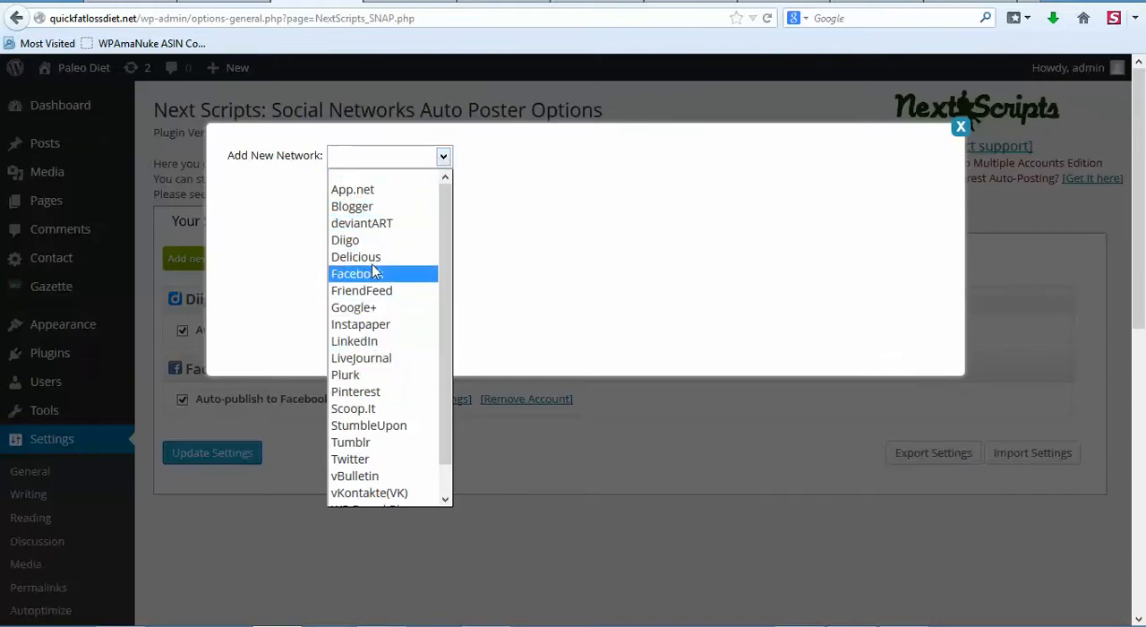
pyautogui.scroll(-1, 371, 302)
pyautogui.click(358, 431)
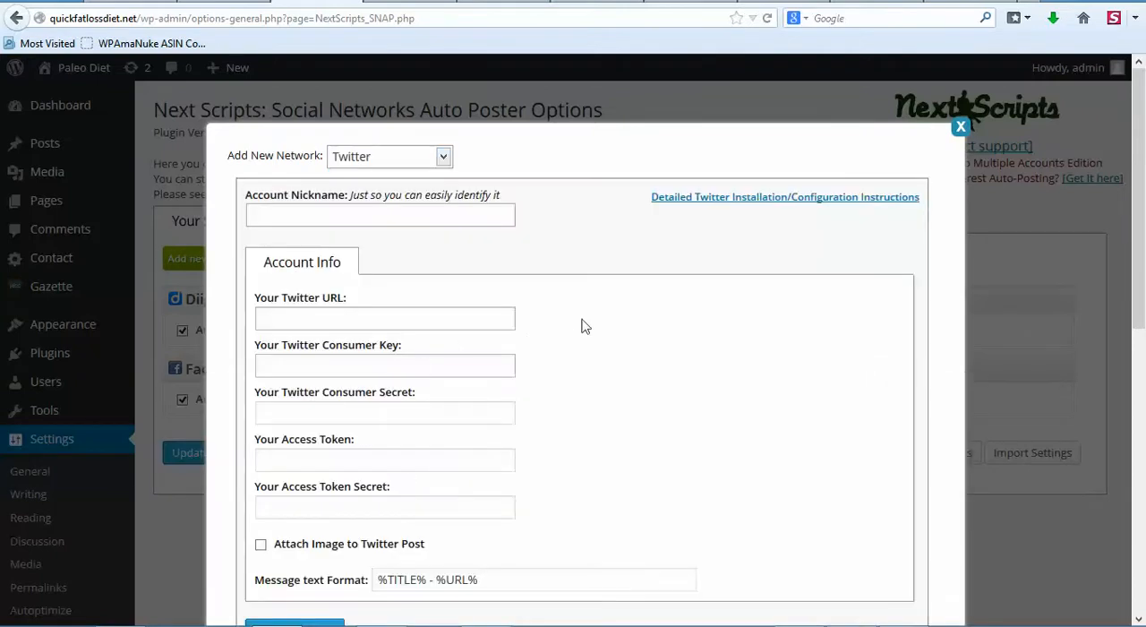
pyautogui.click(409, 218)
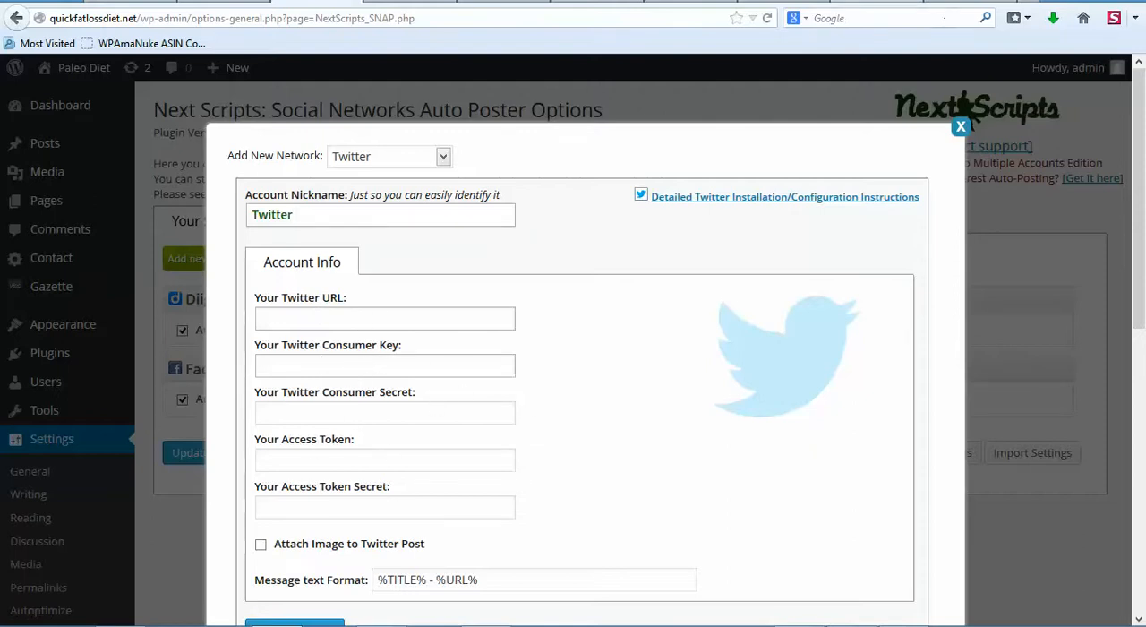
# - Copy the Twitter account's profile link and enter it as the Twitter URL in the auto poster's account info
pyautogui.click(876, 1)
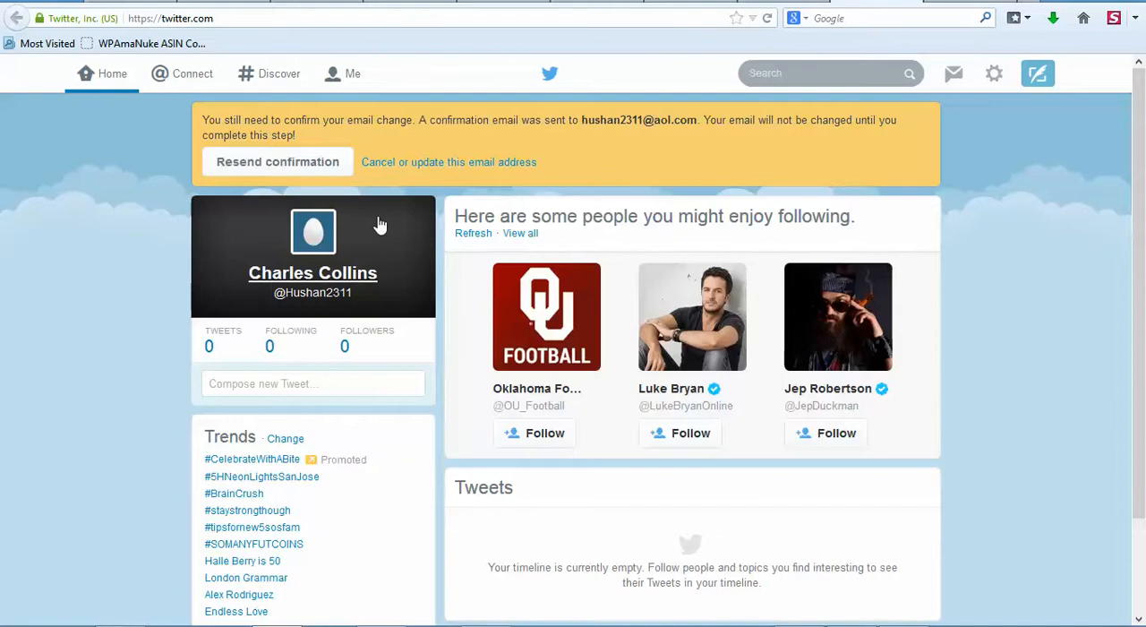
pyautogui.rightClick(305, 242)
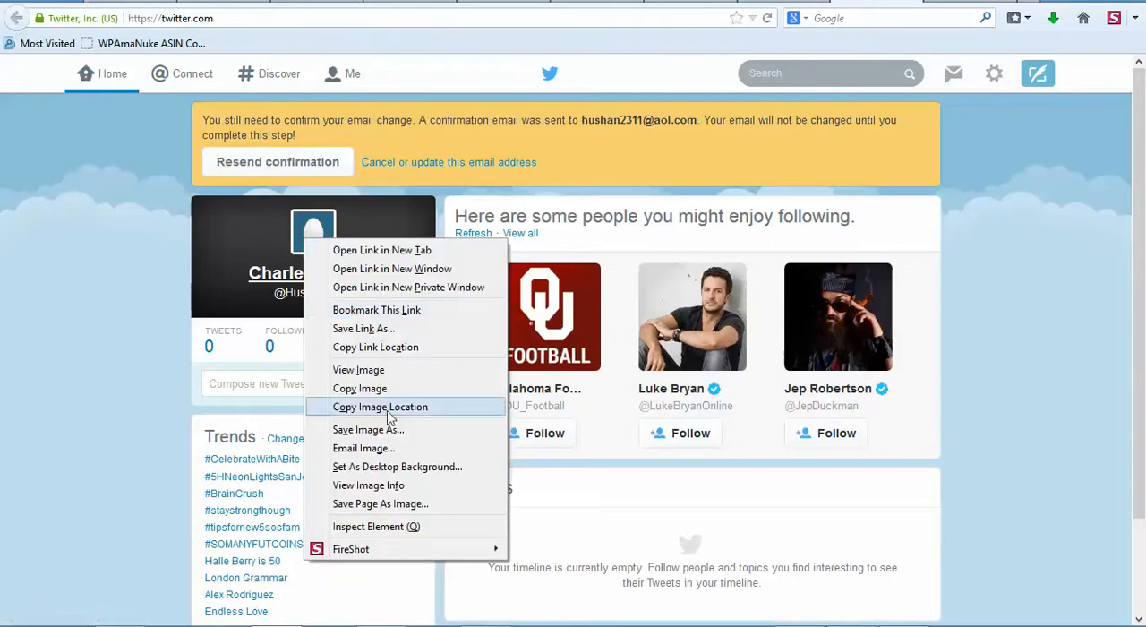
pyautogui.click(142, 291)
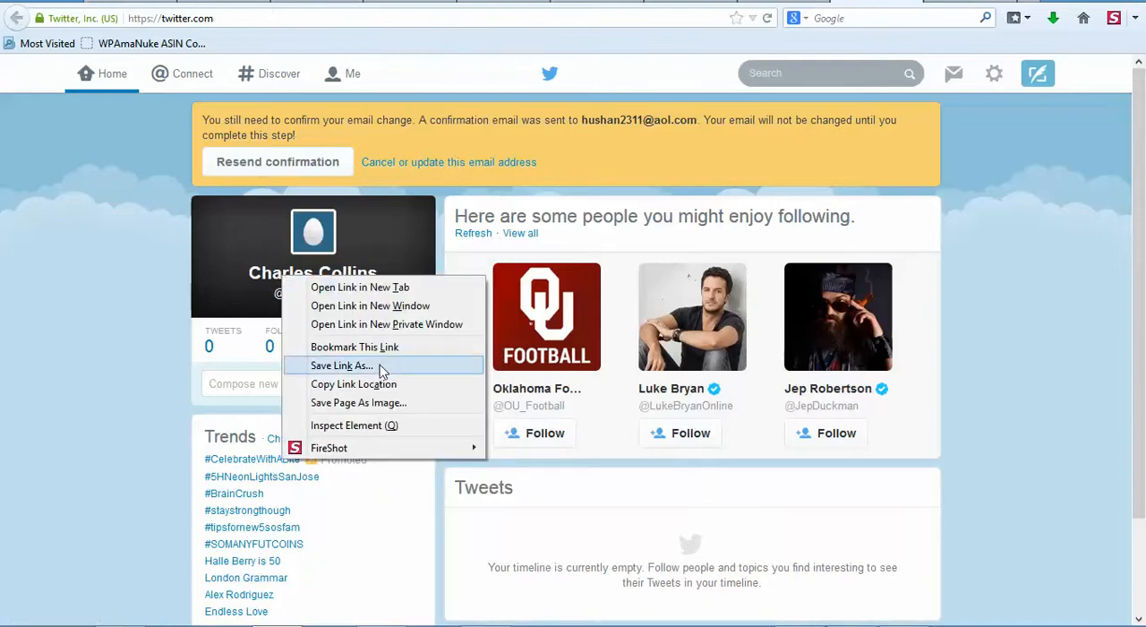
pyautogui.click(376, 385)
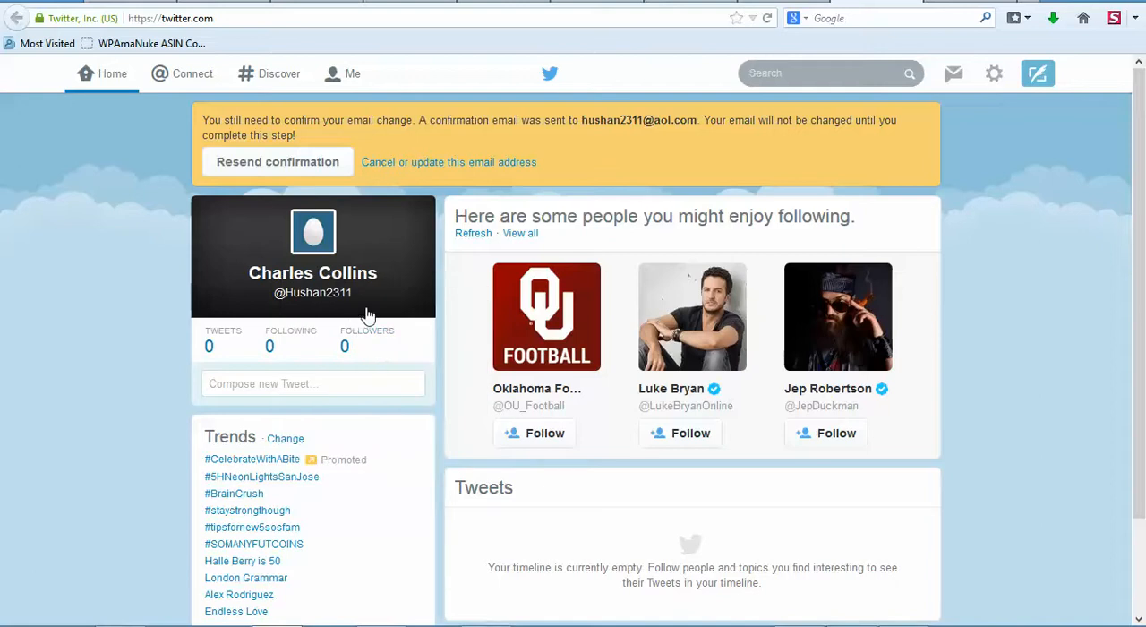
pyautogui.click(302, 4)
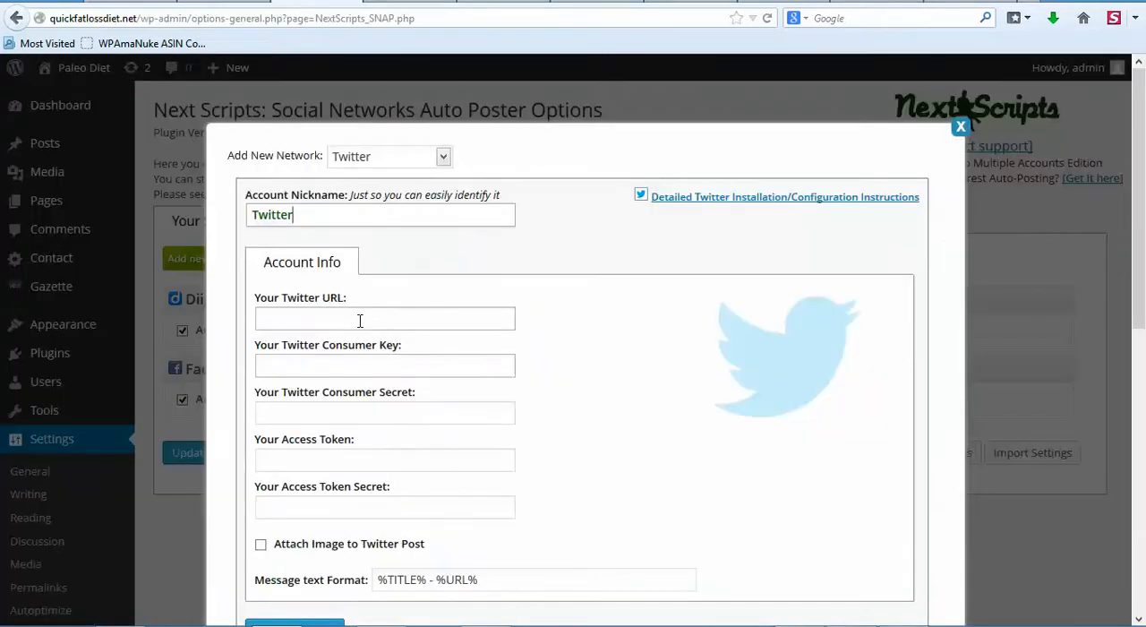
pyautogui.hotkey('ctrl', 'v')
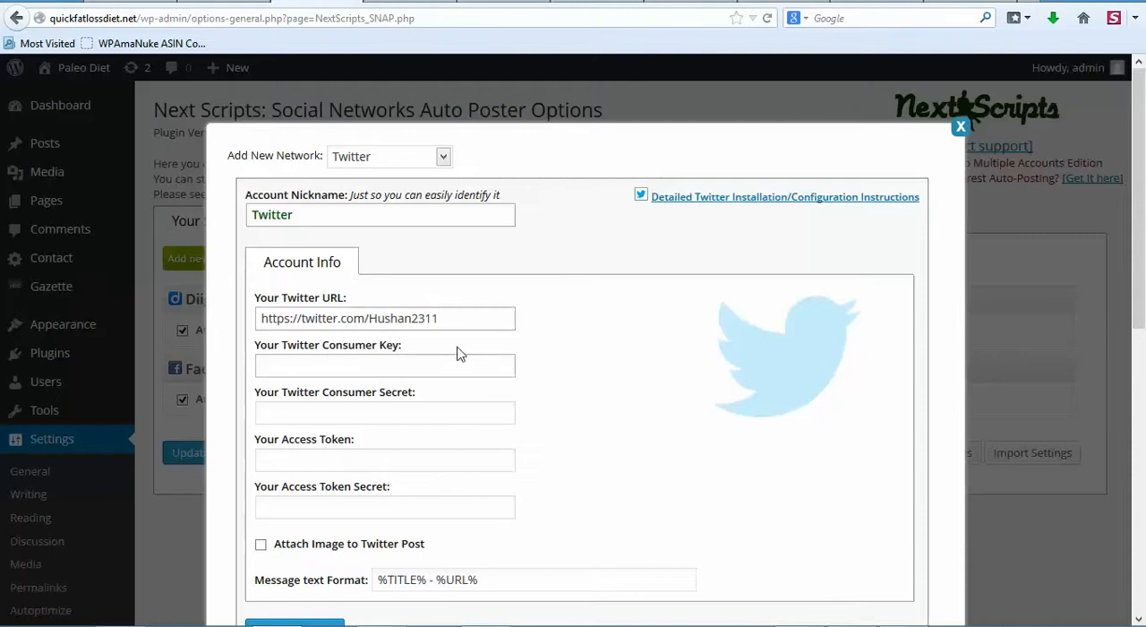
# - Look for application options in the Twitter account settings and open the Apps page
pyautogui.click(876, 1)
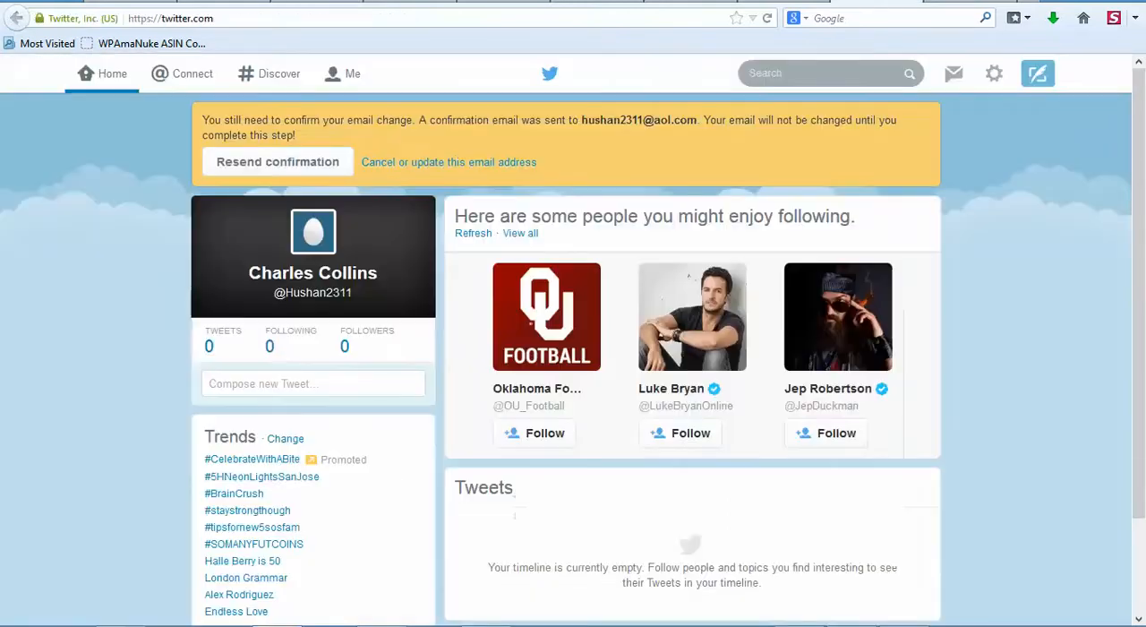
pyautogui.click(996, 78)
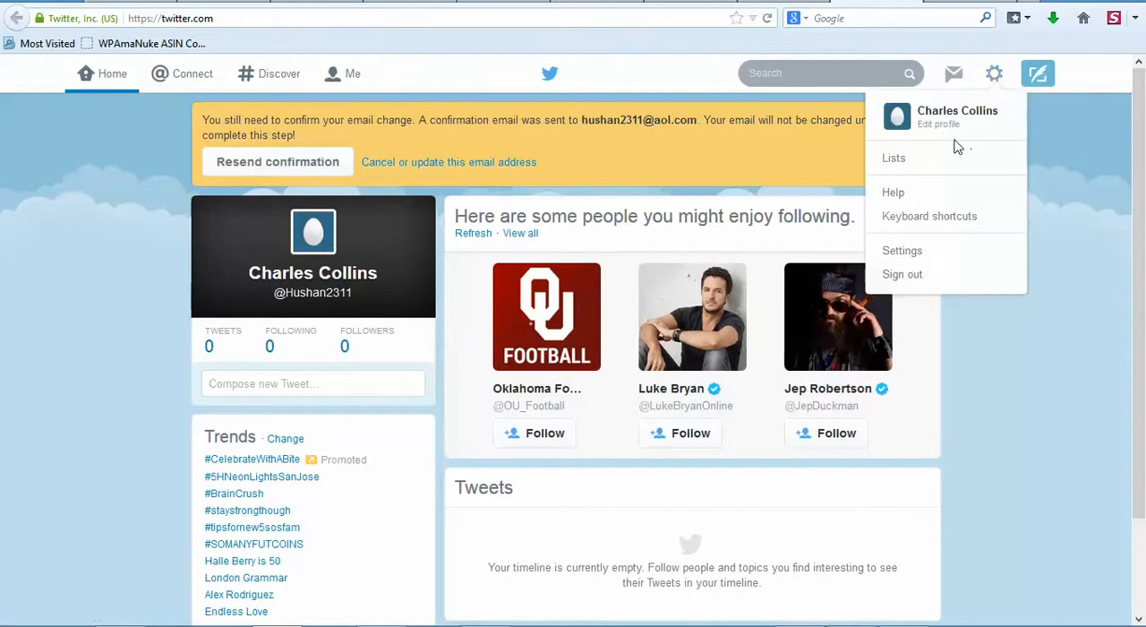
pyautogui.click(1057, 207)
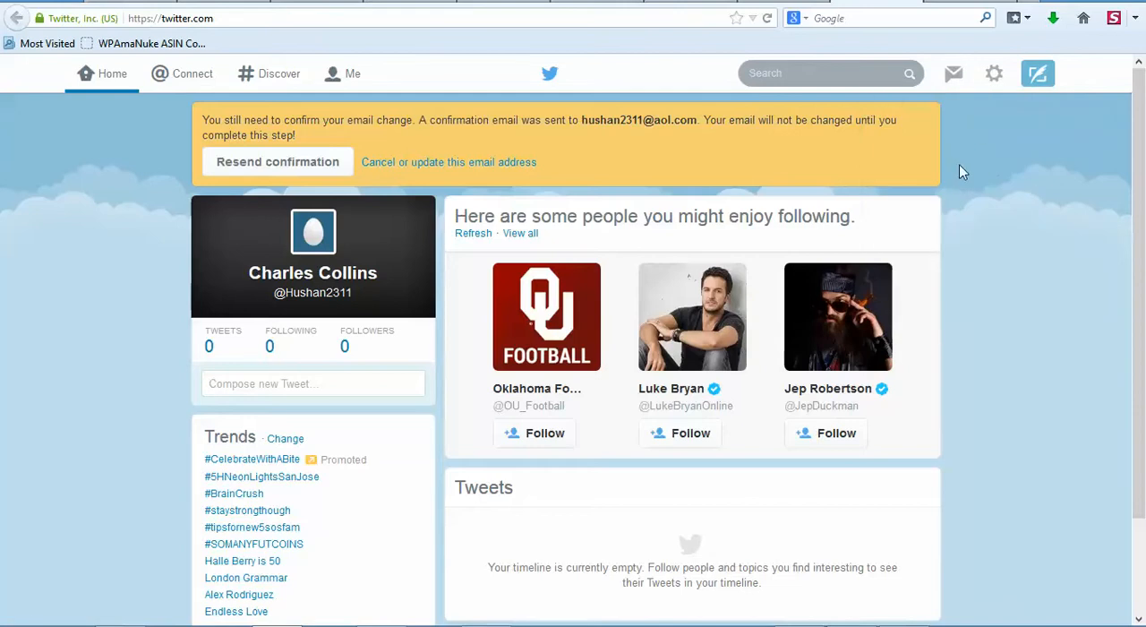
pyautogui.scroll(-2, 957, 199)
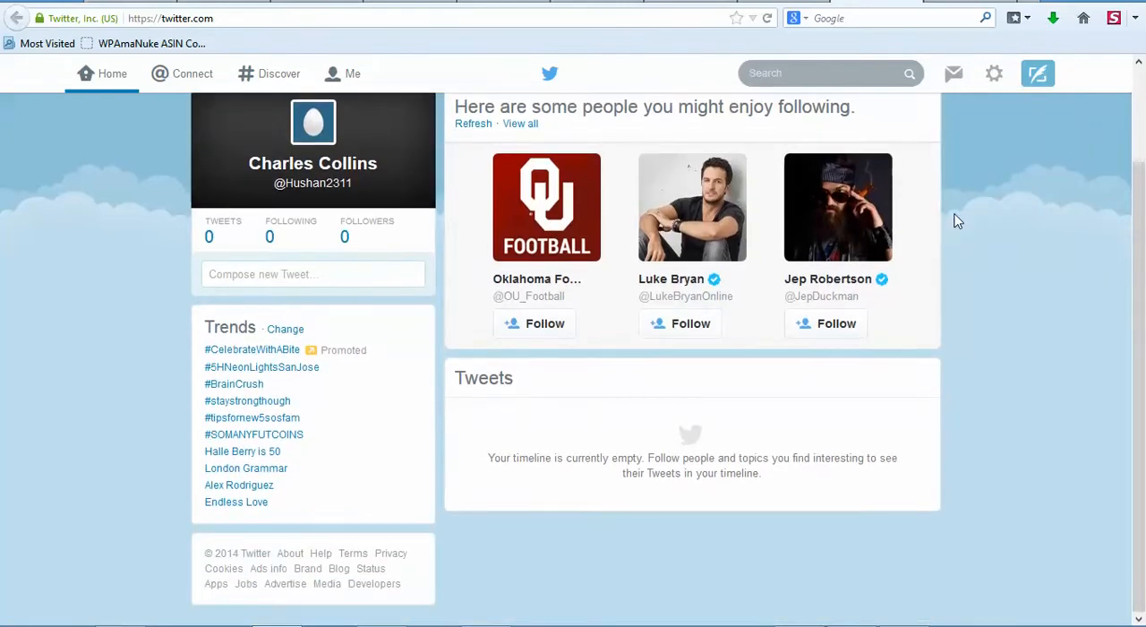
pyautogui.scroll(2, 956, 220)
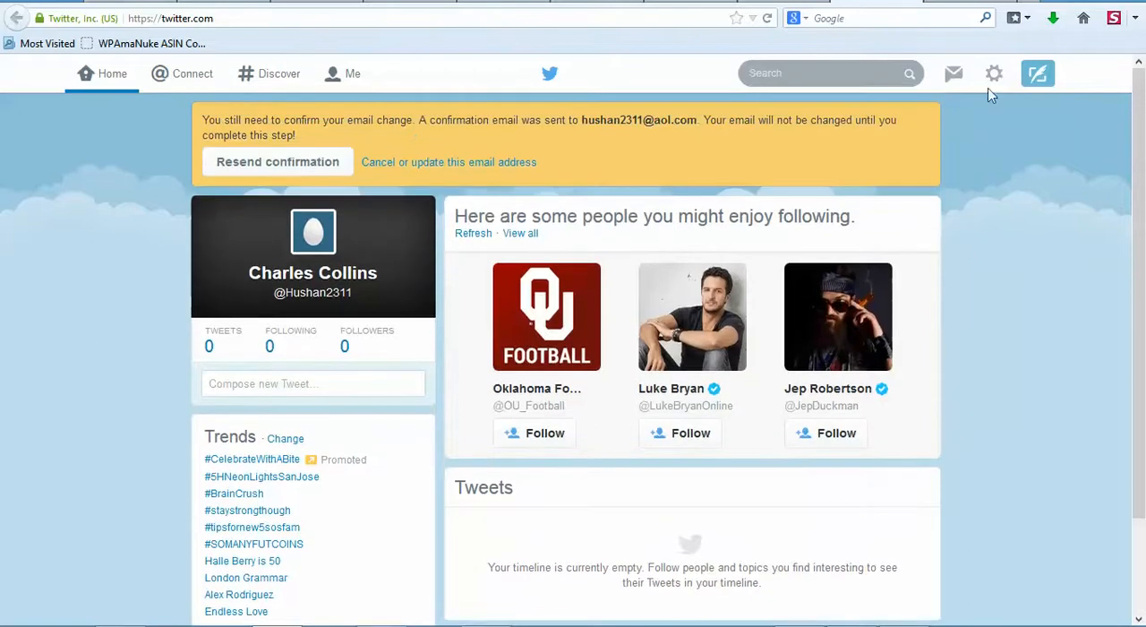
pyautogui.click(994, 79)
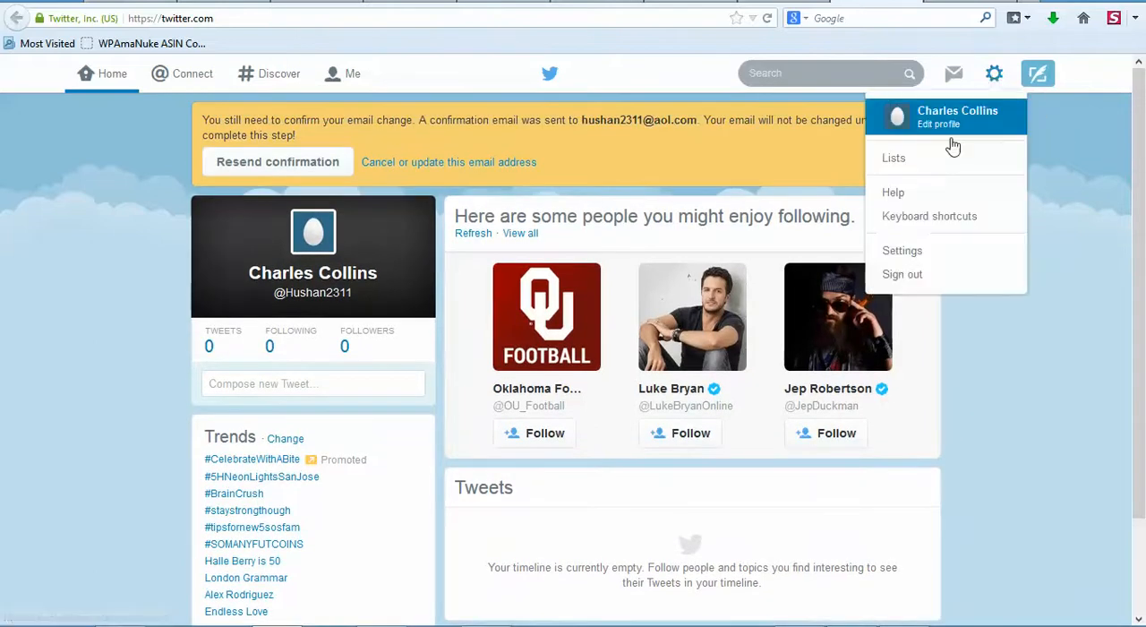
pyautogui.click(909, 248)
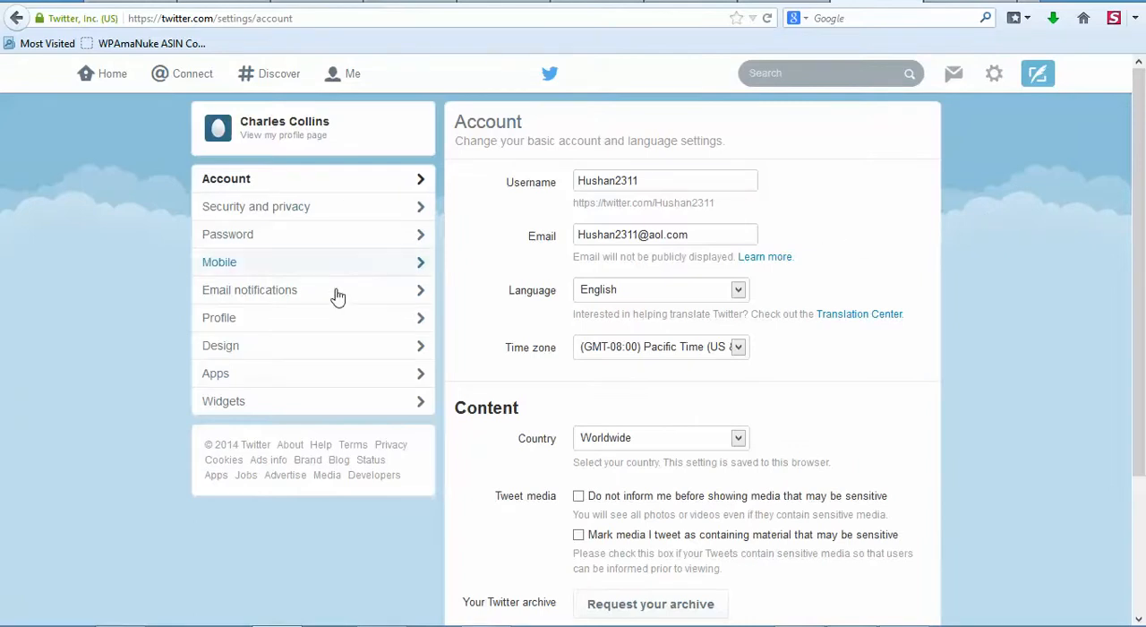
pyautogui.click(216, 375)
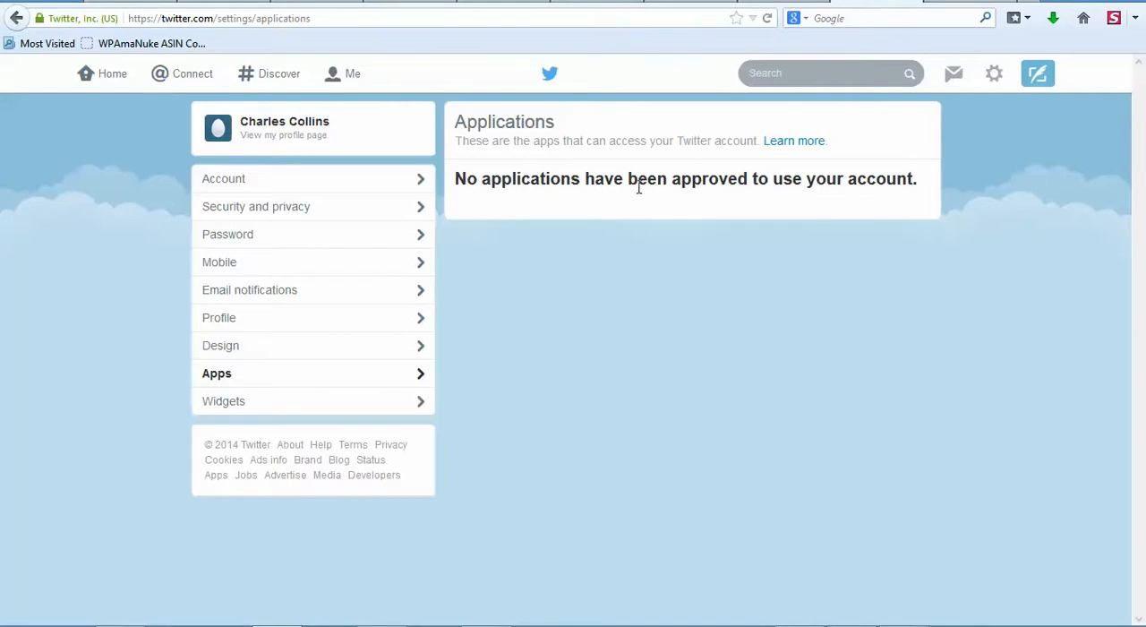
pyautogui.click(803, 143)
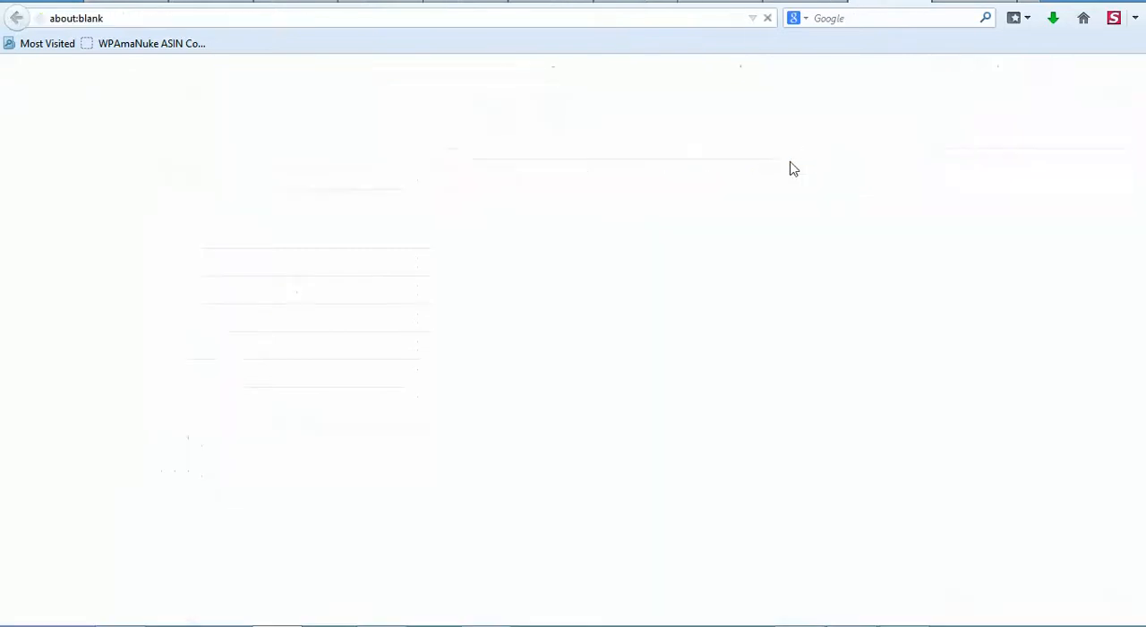
pyautogui.click(922, 1)
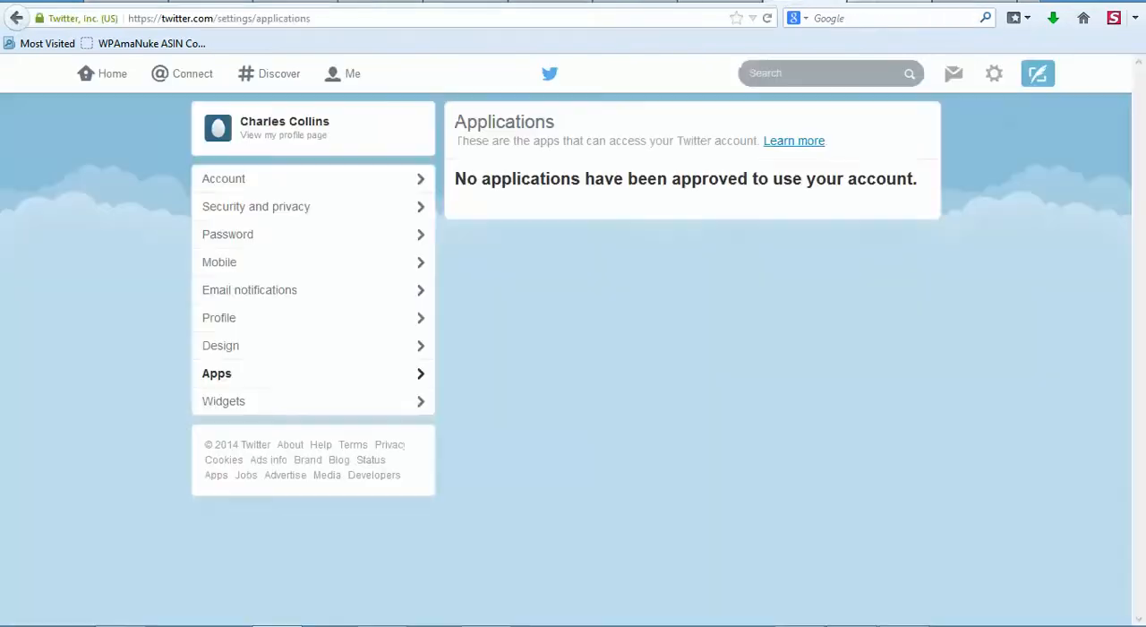
pyautogui.click(1003, 82)
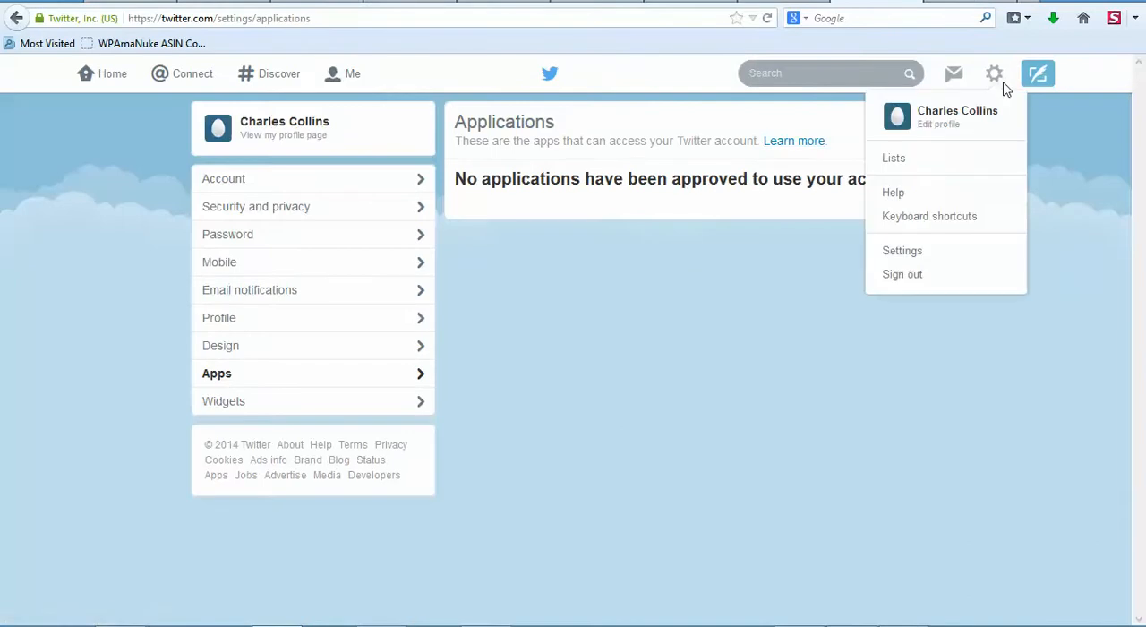
pyautogui.click(651, 296)
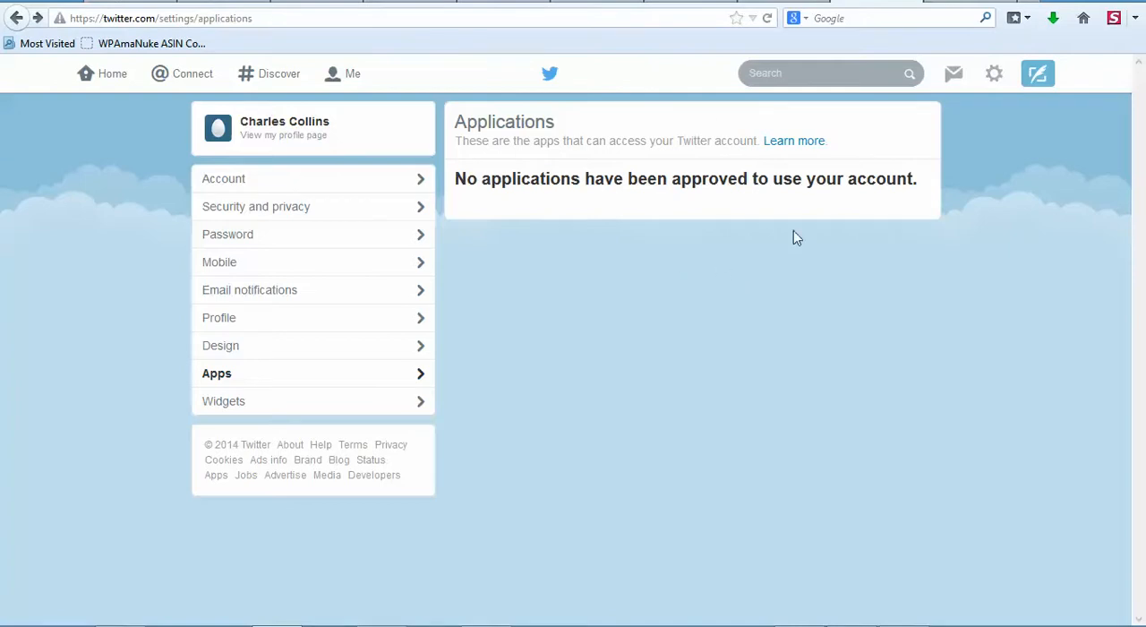
pyautogui.click(997, 79)
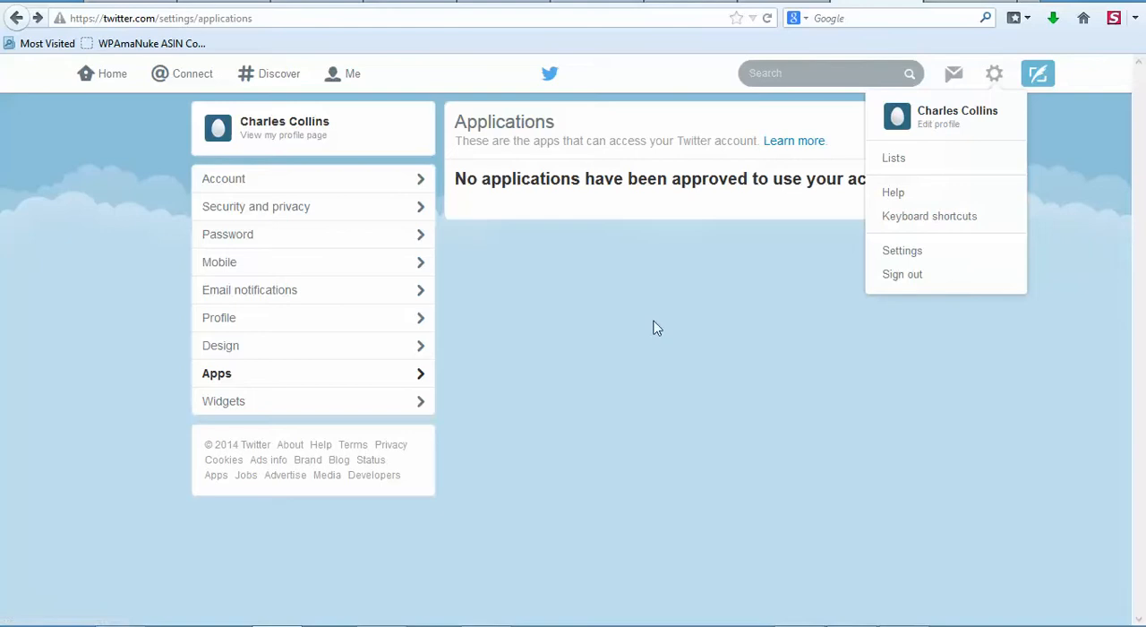
pyautogui.click(617, 337)
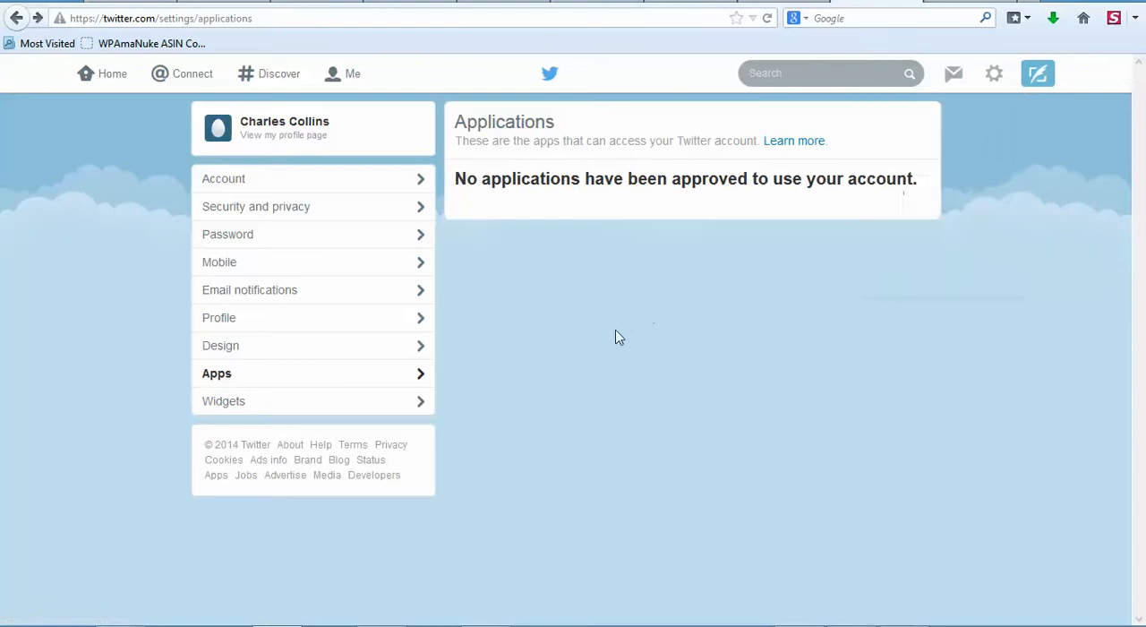
# - Open Twitter's products page and examine the full list of Twitter apps for an app creation option
pyautogui.click(213, 481)
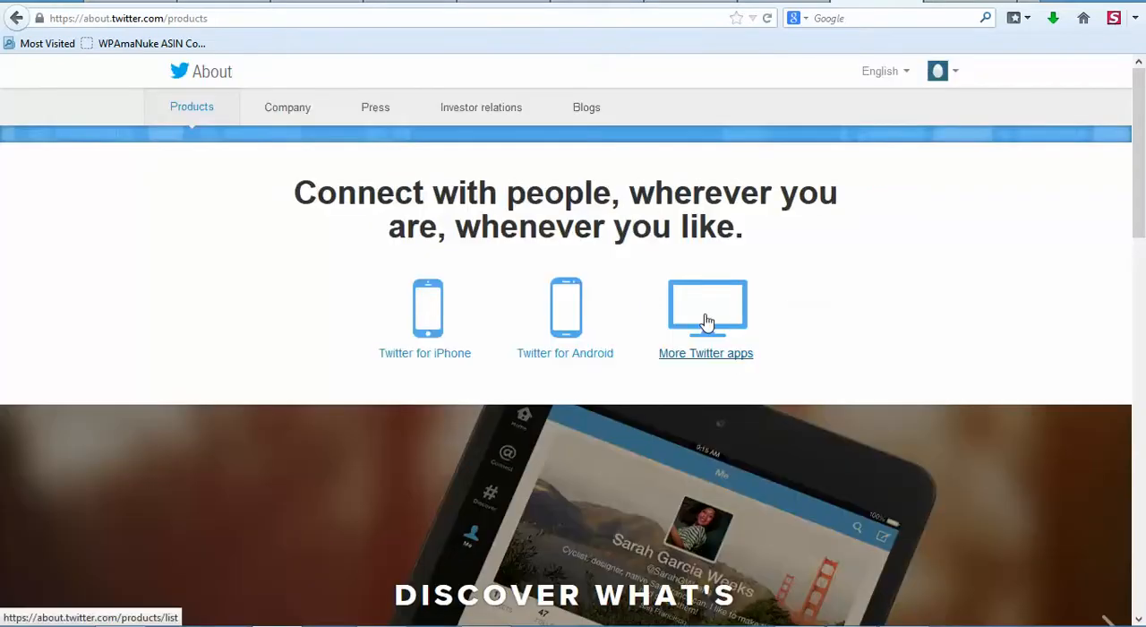
pyautogui.click(676, 345)
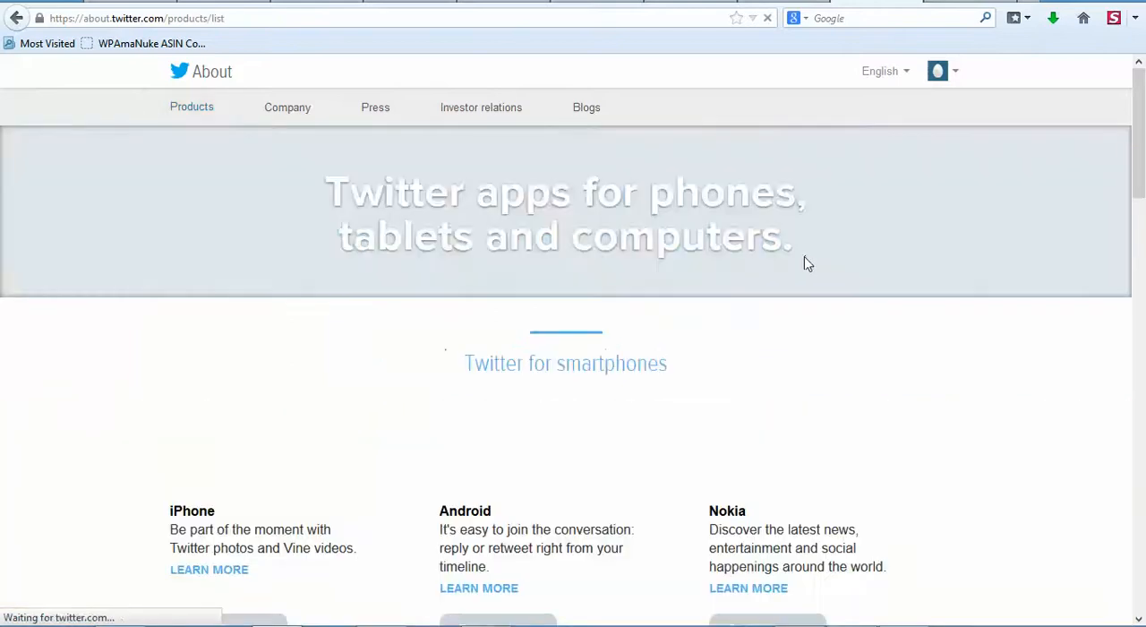
pyautogui.scroll(-3, 808, 262)
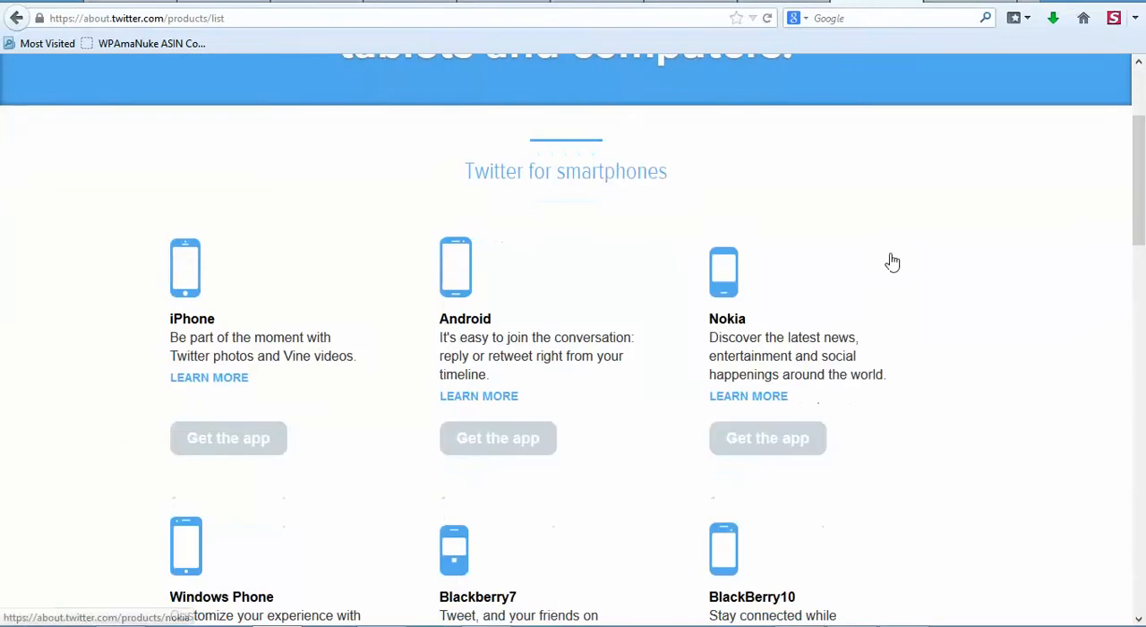
pyautogui.scroll(-6, 894, 260)
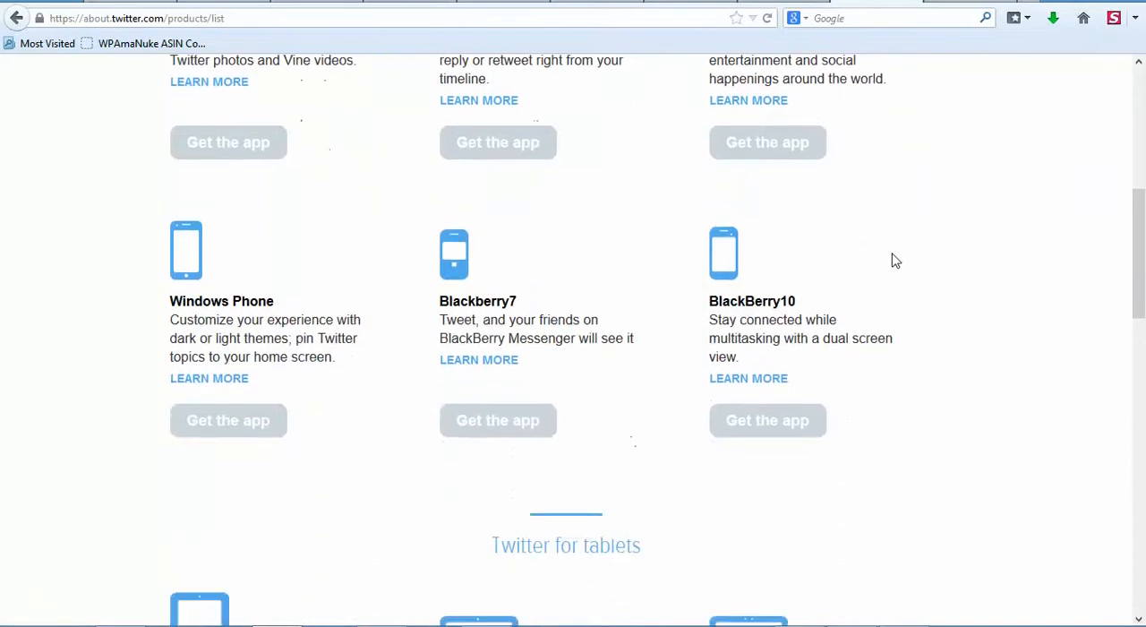
pyautogui.scroll(-5, 894, 261)
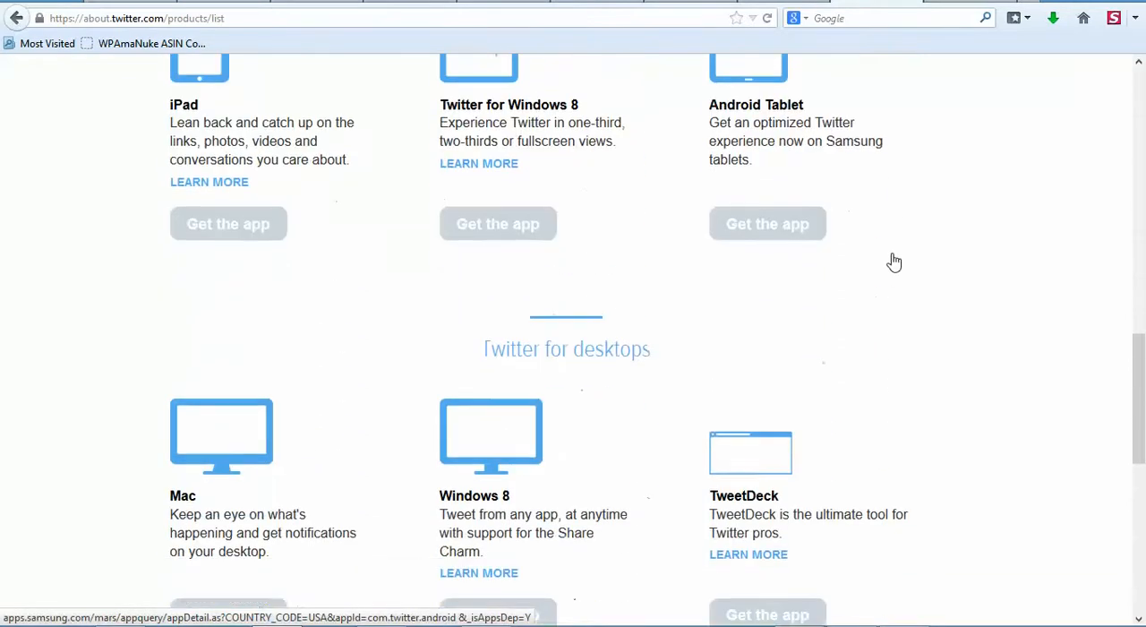
pyautogui.scroll(-3, 894, 260)
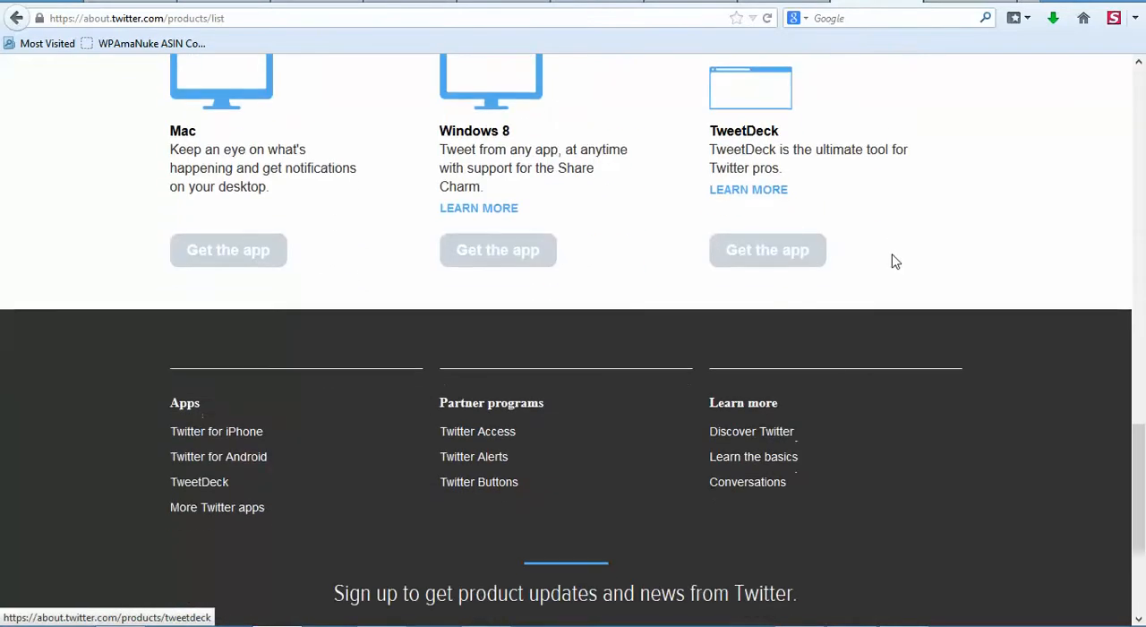
pyautogui.scroll(15, 679, 303)
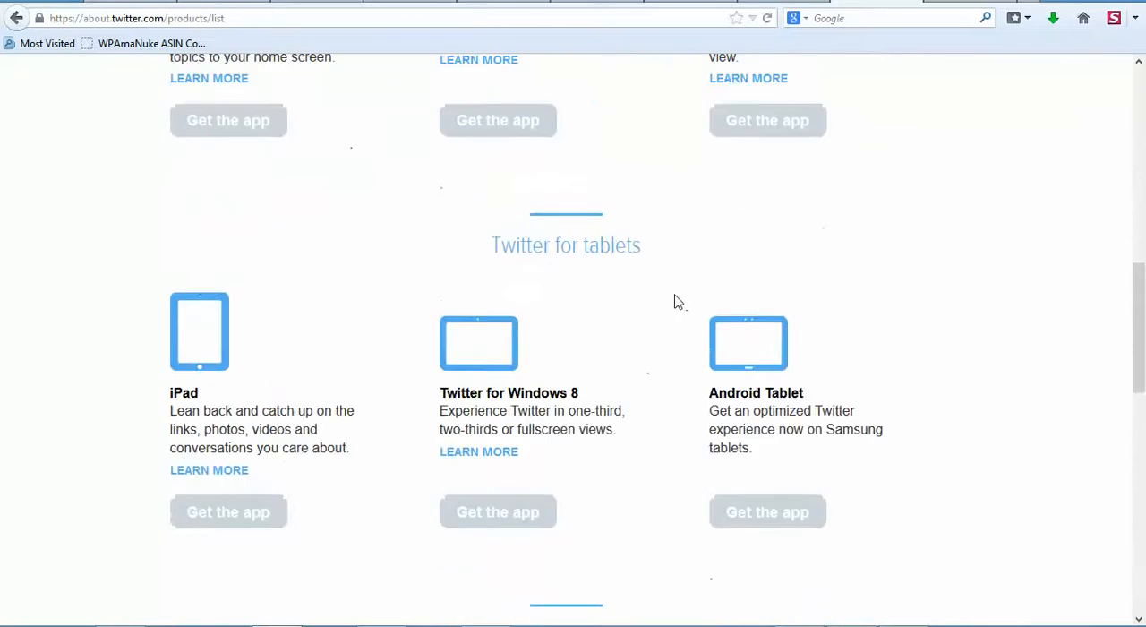
pyautogui.scroll(1, 677, 302)
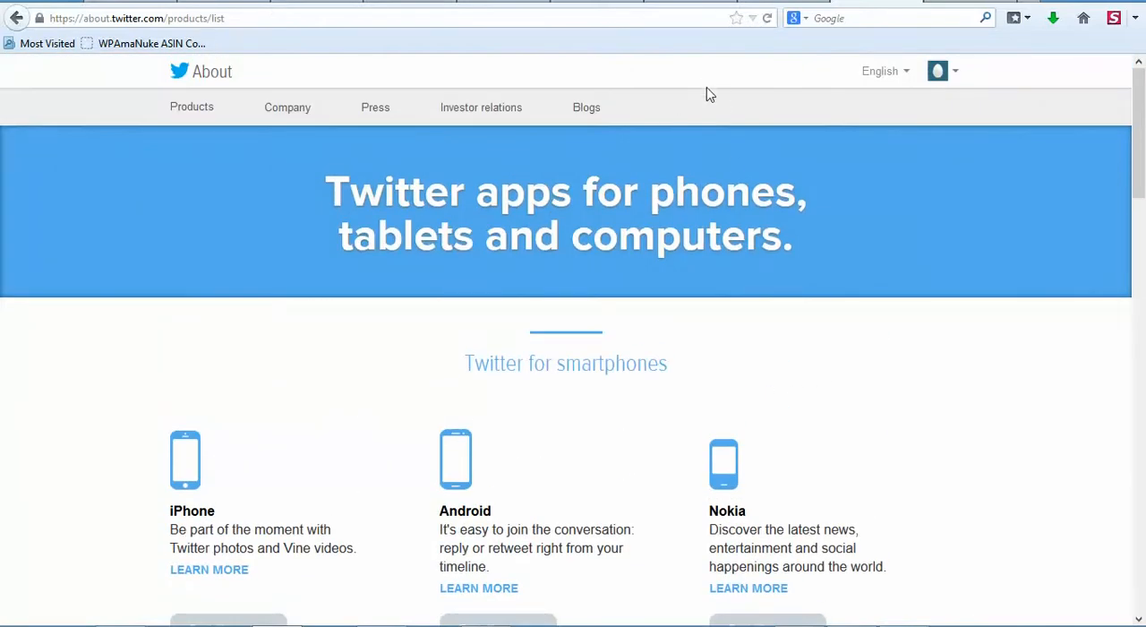
pyautogui.click(17, 18)
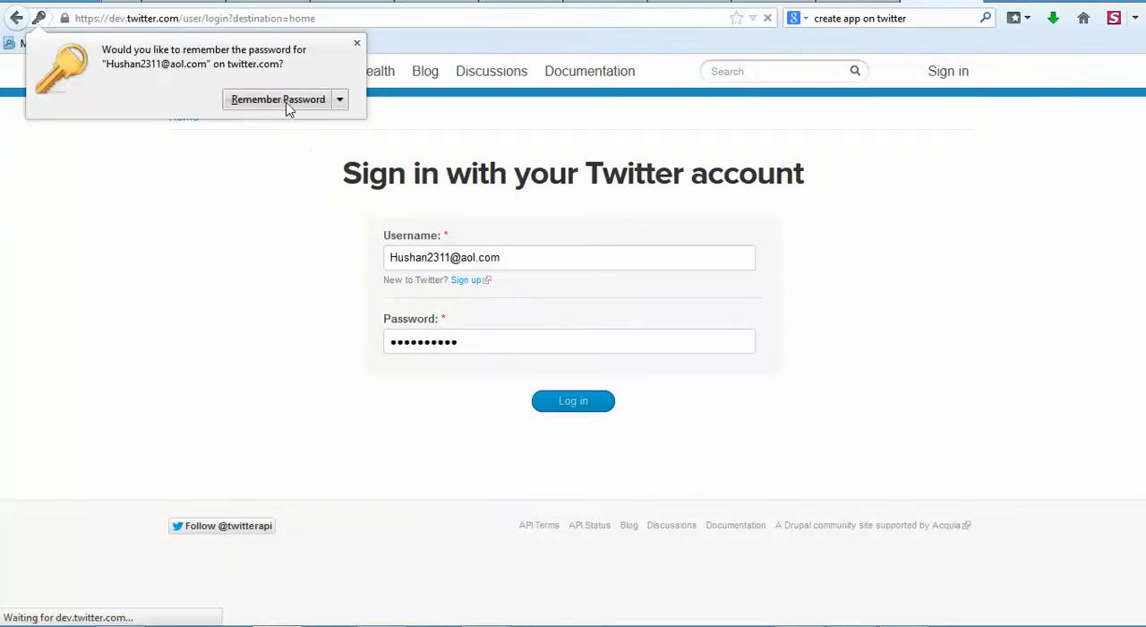
# - Replace the email in the Twitter Developers sign-in with the account's screen name, log in, and let the browser remember the password
pyautogui.click(289, 101)
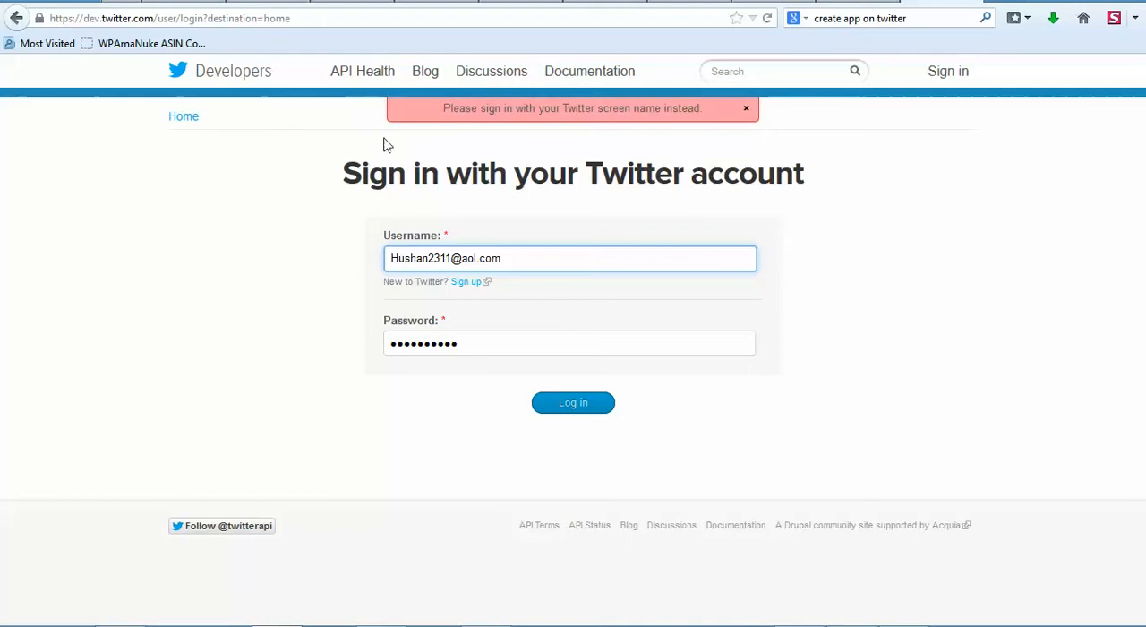
pyautogui.click(522, 261)
pyautogui.press('BackSpace')
pyautogui.press('BackSpace')
pyautogui.press('BackSpace')
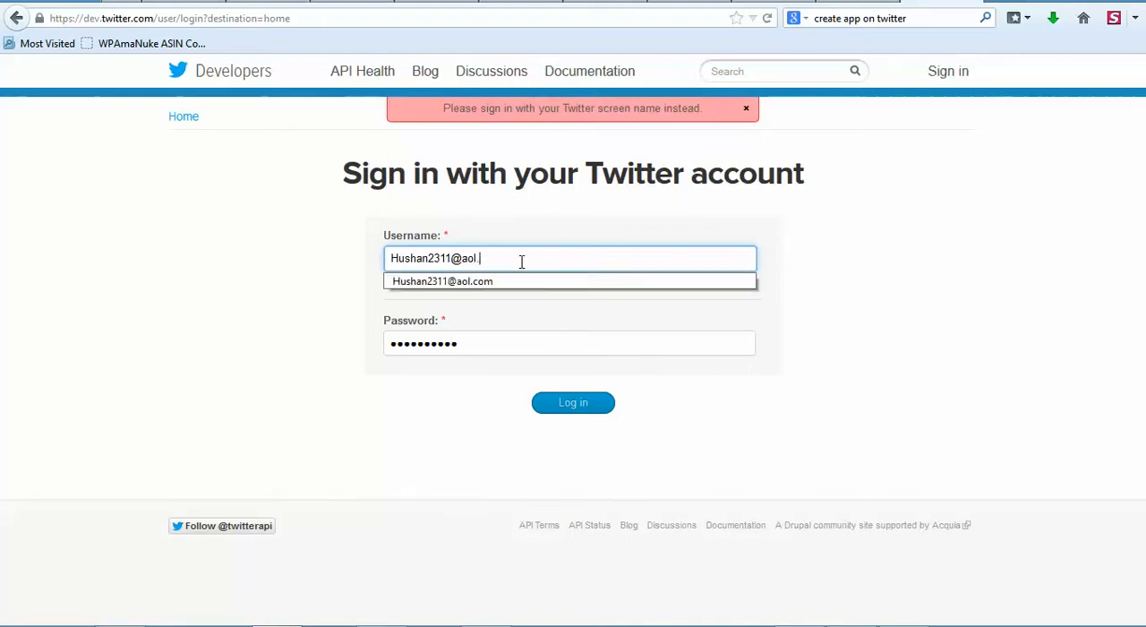
pyautogui.click(558, 411)
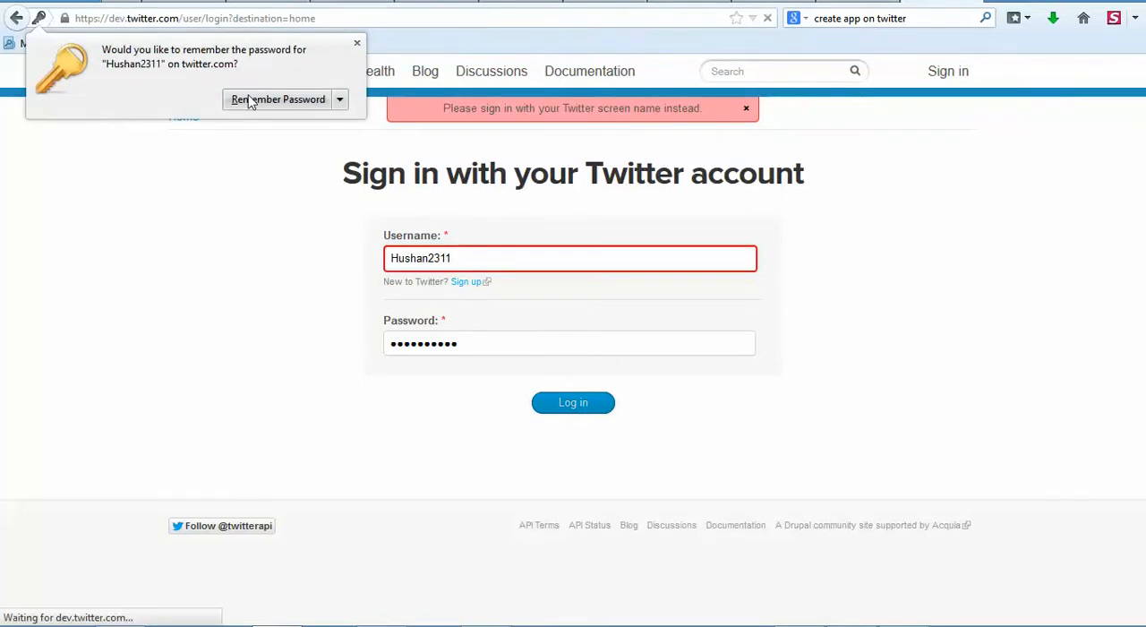
pyautogui.click(251, 101)
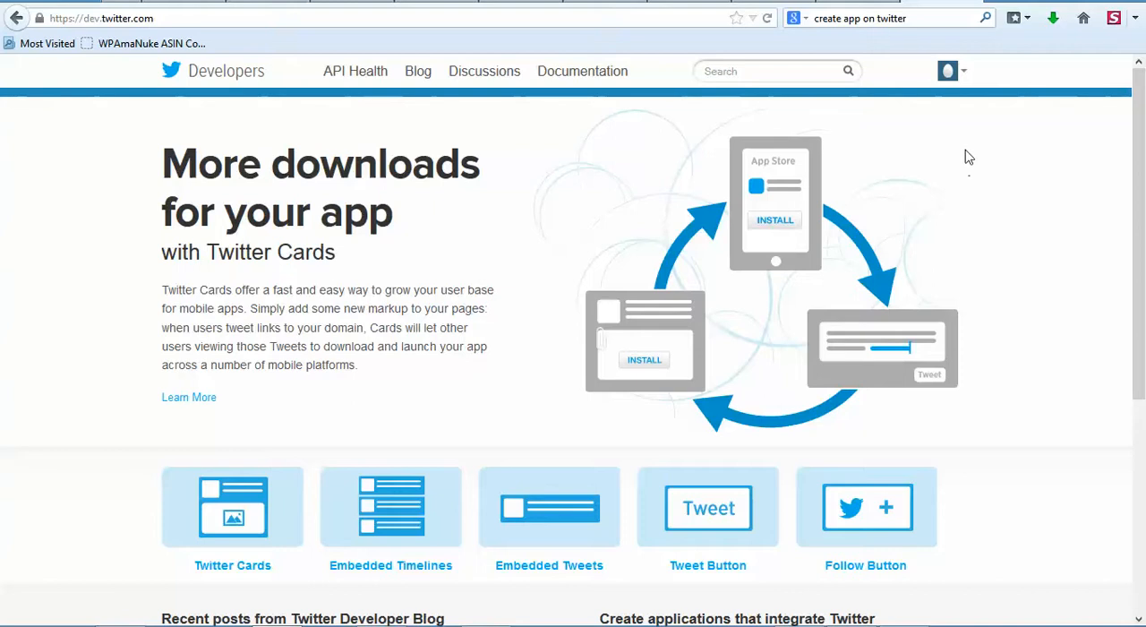
# - Open the account's My applications page from the Twitter Developers site
pyautogui.click(962, 75)
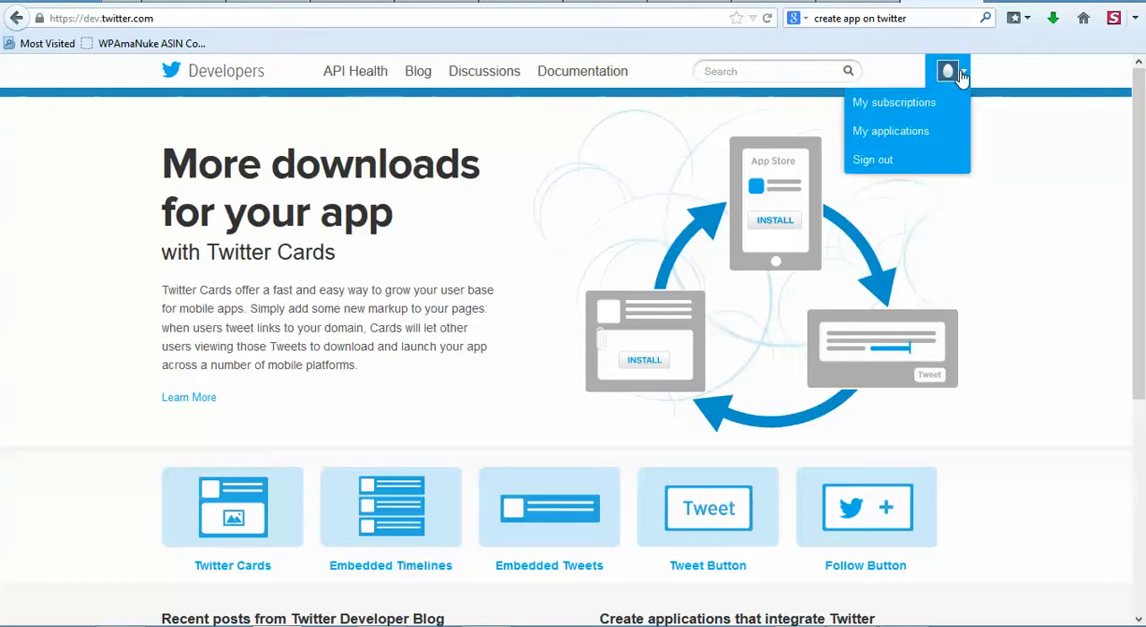
pyautogui.click(908, 132)
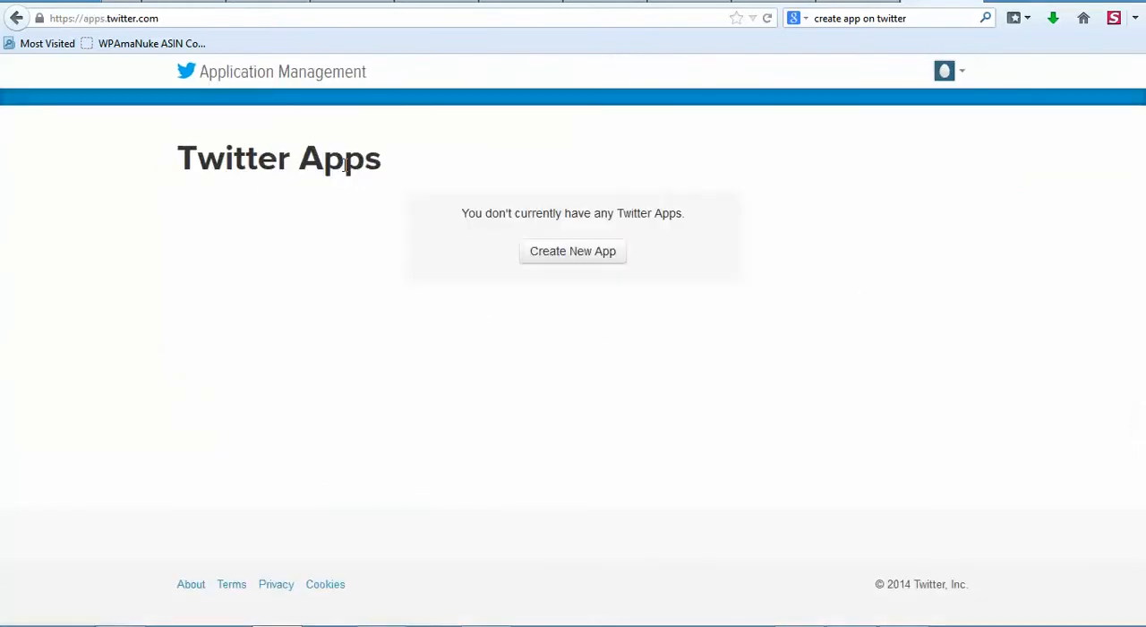
pyautogui.click(570, 259)
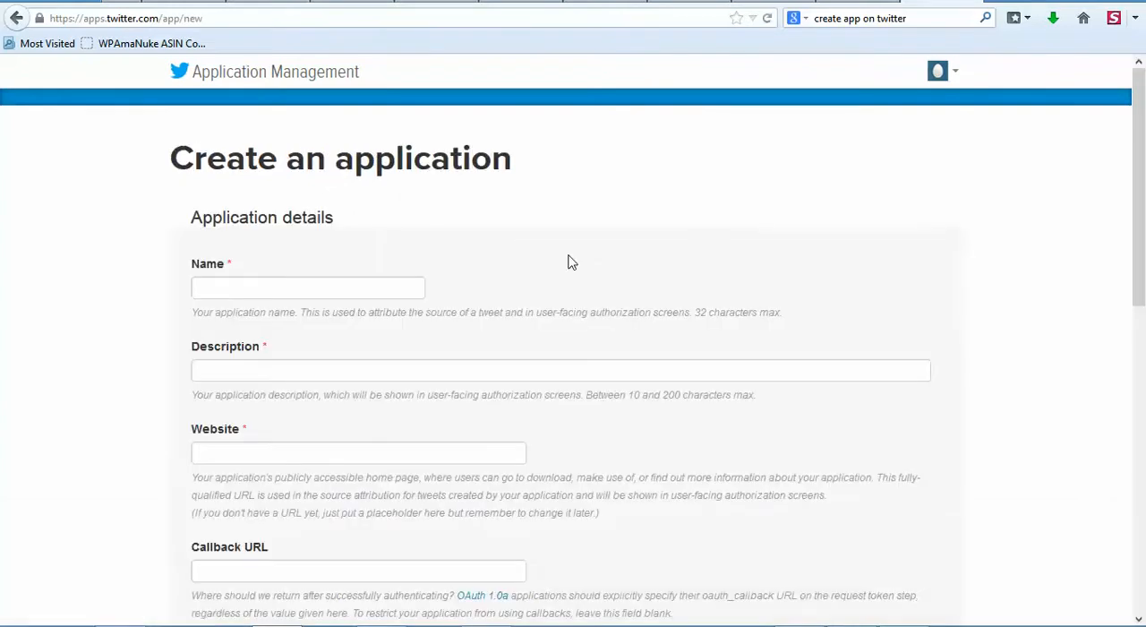
pyautogui.click(307, 288)
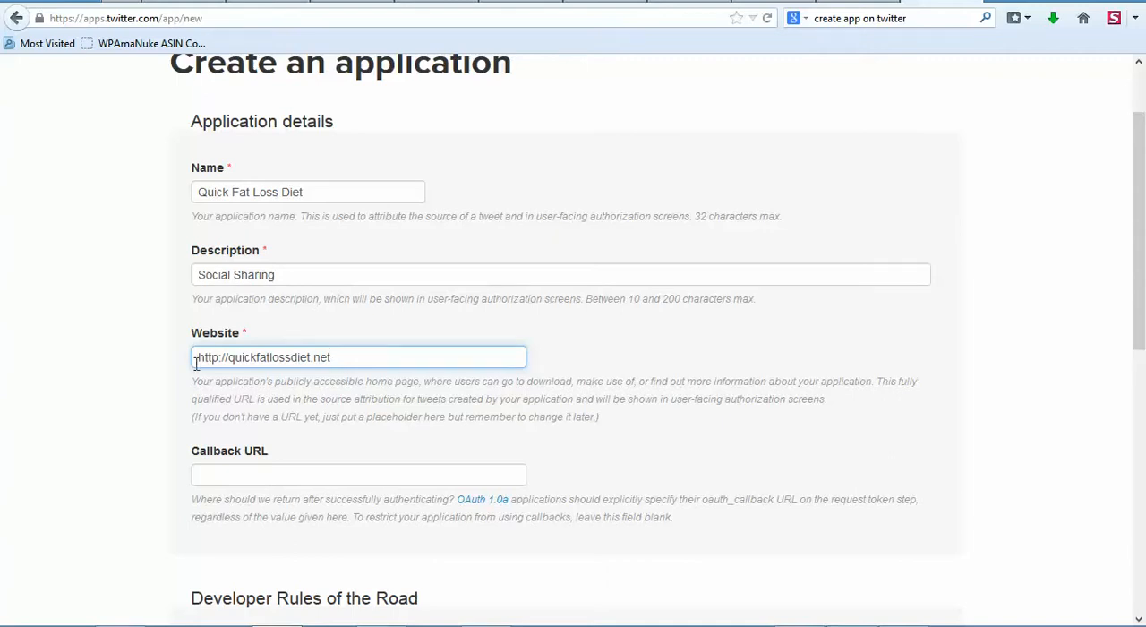
pyautogui.scroll(-2, 328, 376)
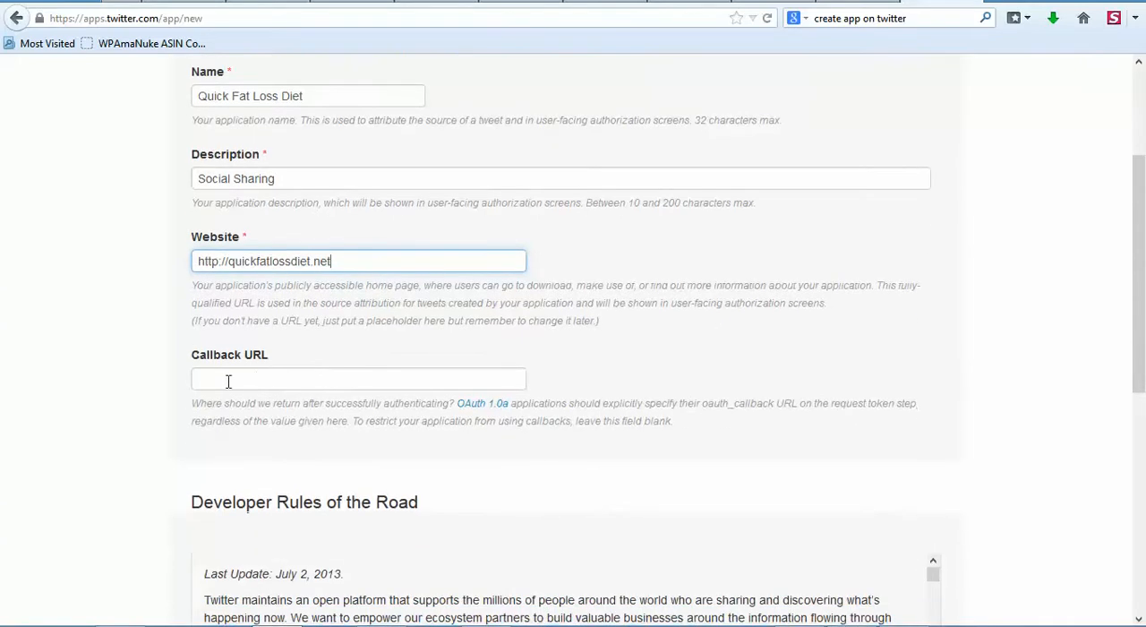
pyautogui.scroll(-10, 236, 380)
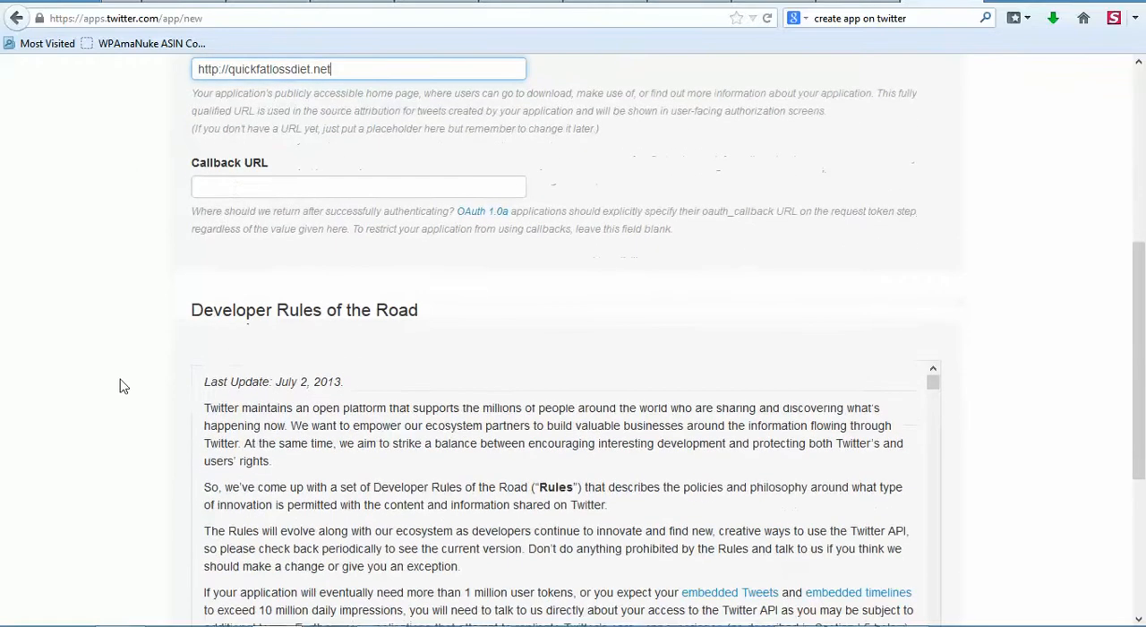
pyautogui.click(196, 366)
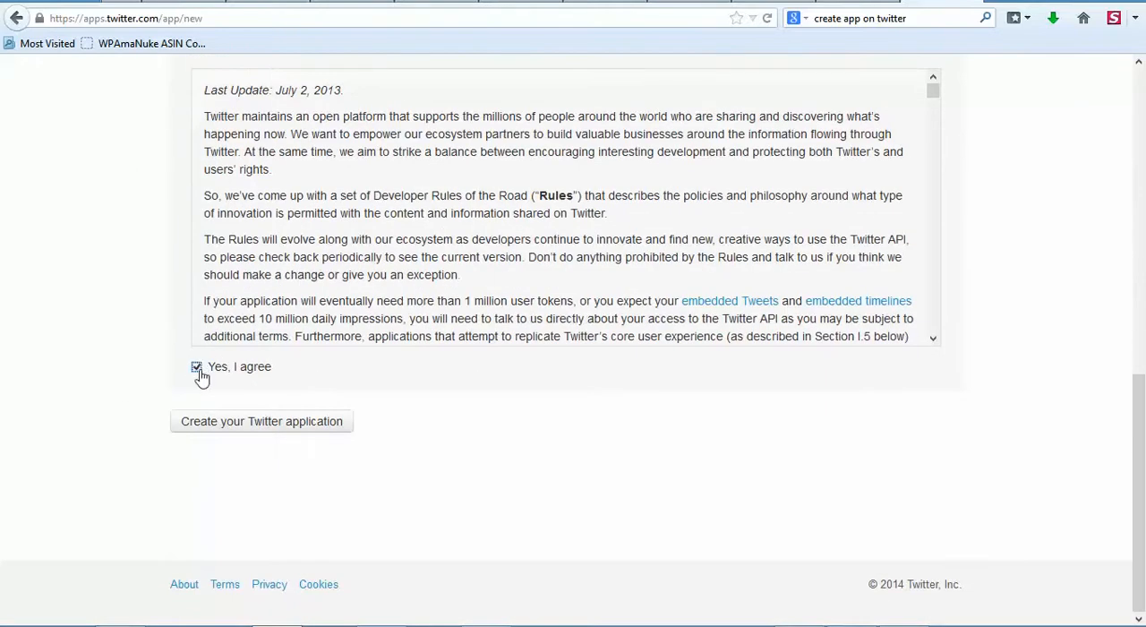
pyautogui.click(247, 429)
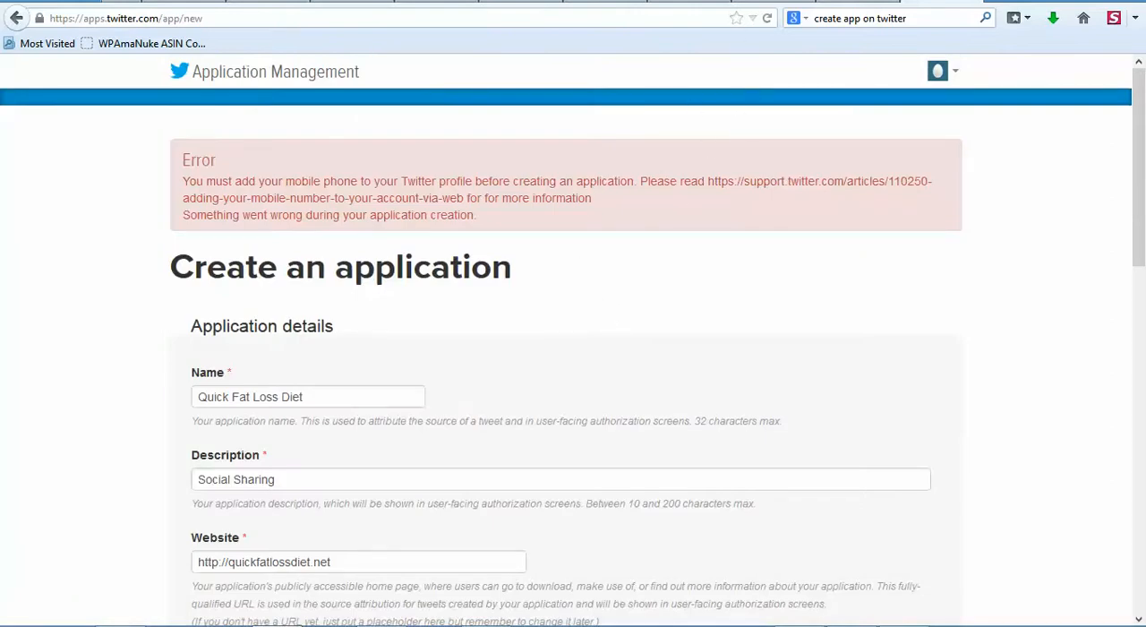
# - Open the Mobile page of the Twitter account settings and add the account's mobile phone number
pyautogui.click(772, 2)
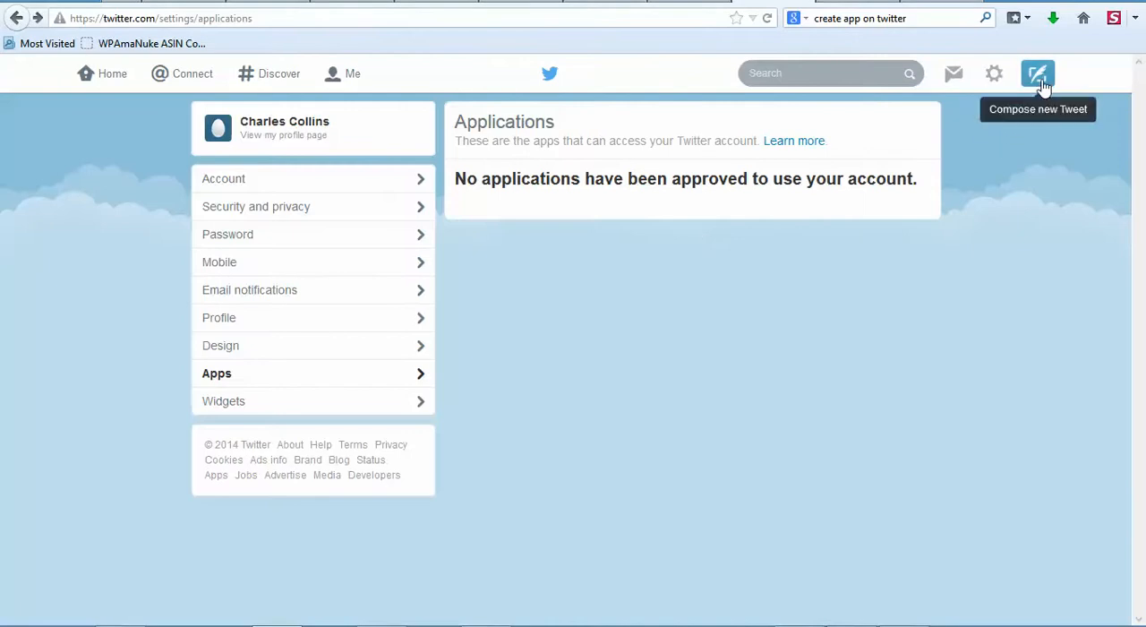
pyautogui.click(997, 76)
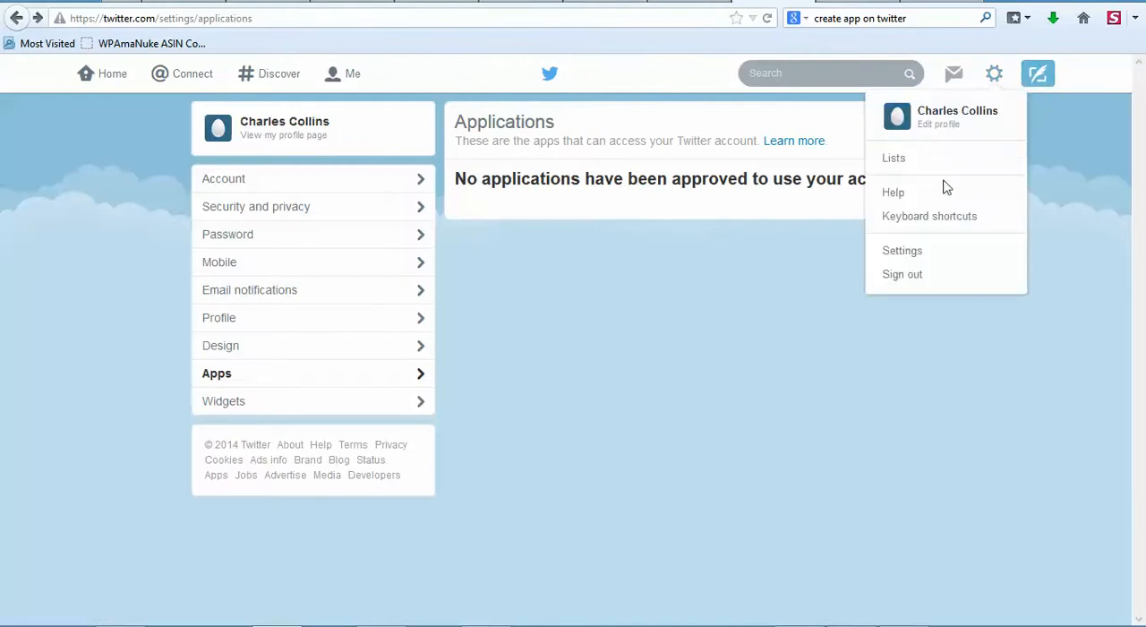
pyautogui.click(902, 251)
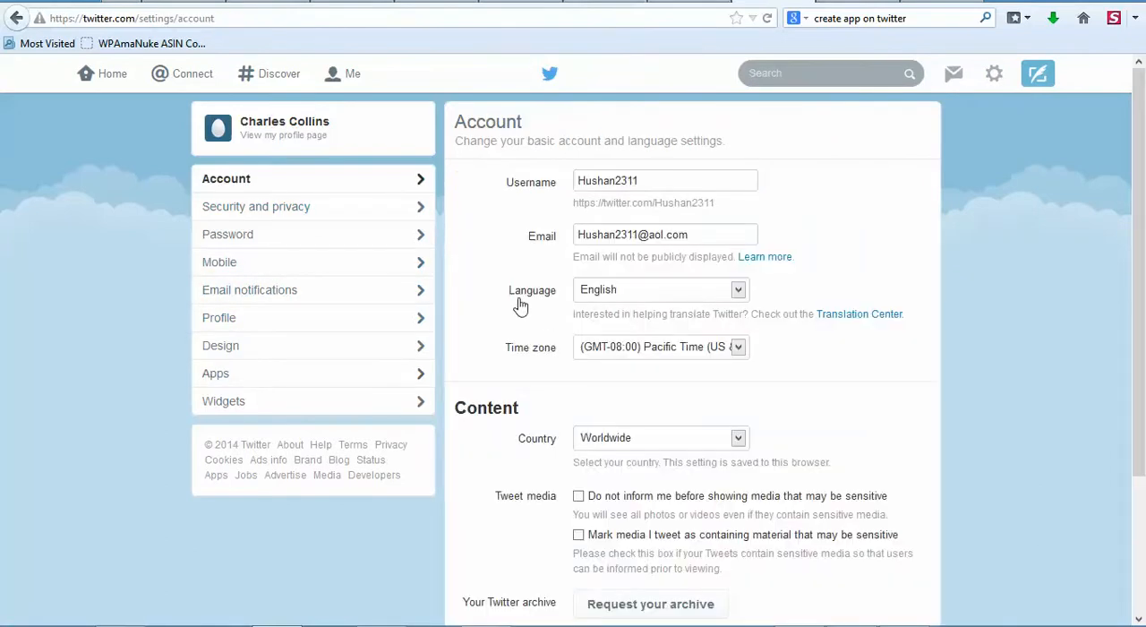
pyautogui.scroll(-4, 517, 306)
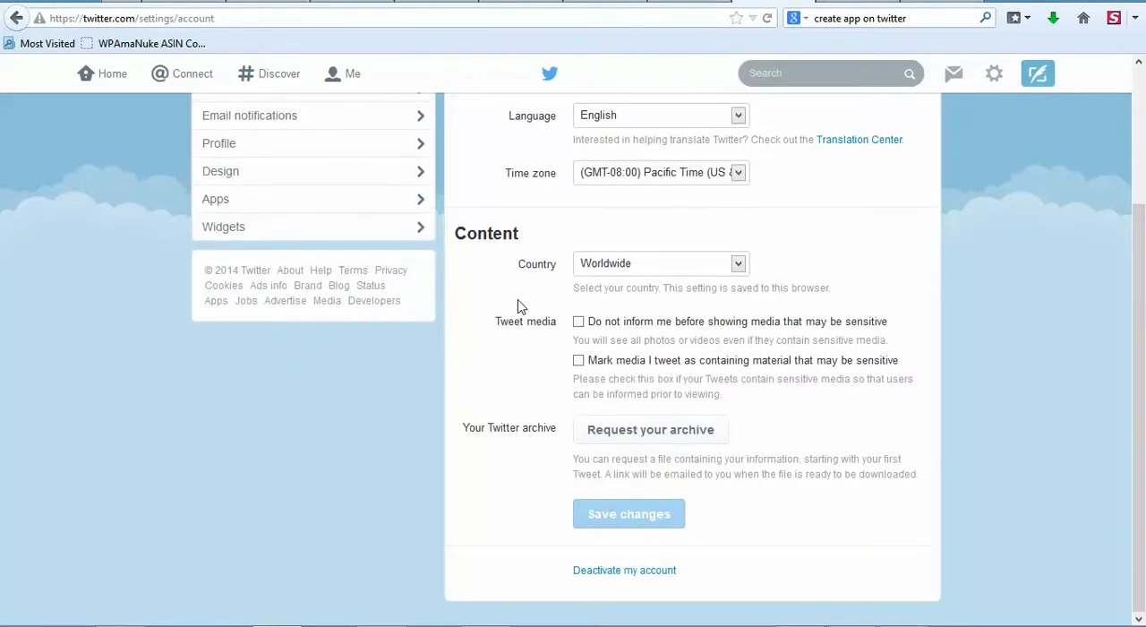
pyautogui.scroll(4, 518, 306)
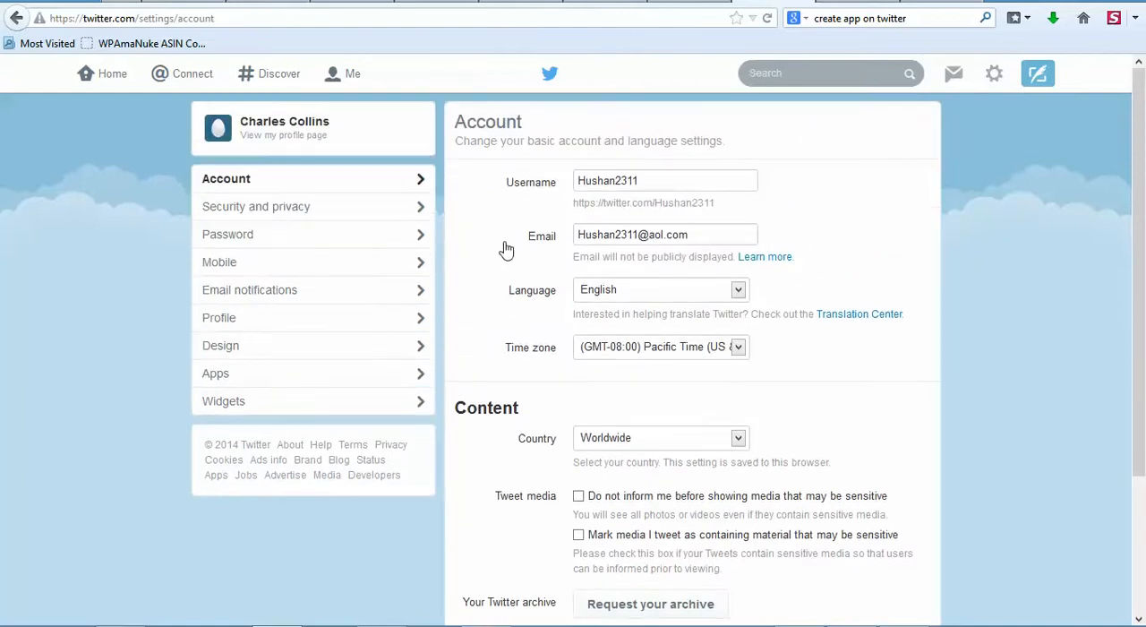
pyautogui.click(230, 266)
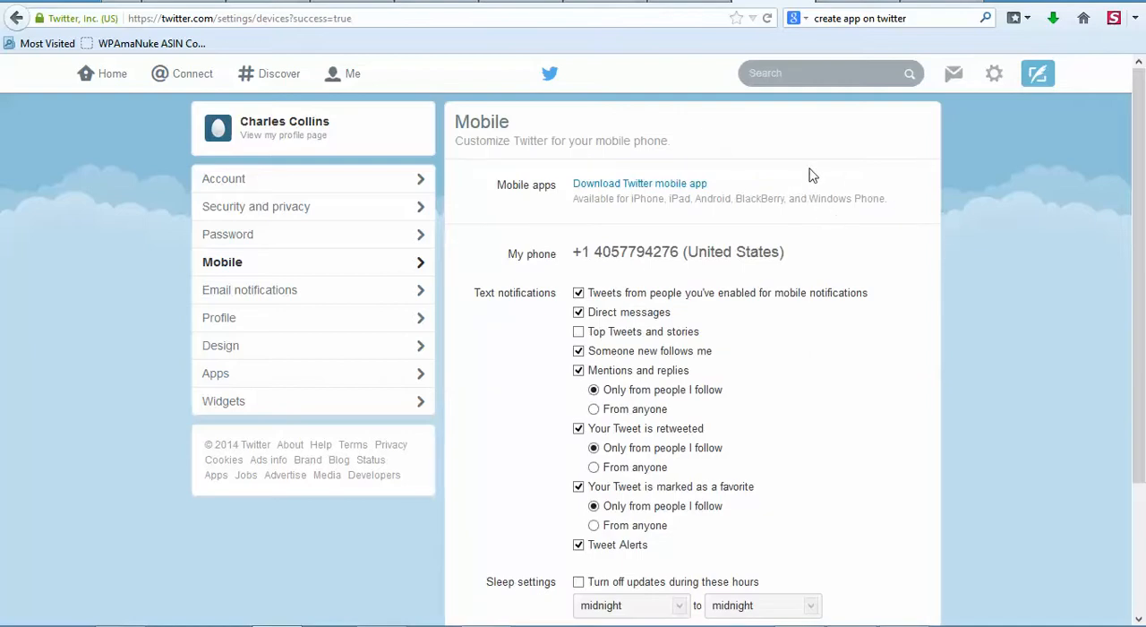
# - Return to the filled-in application form and resubmit it to create the Twitter application
pyautogui.click(944, 2)
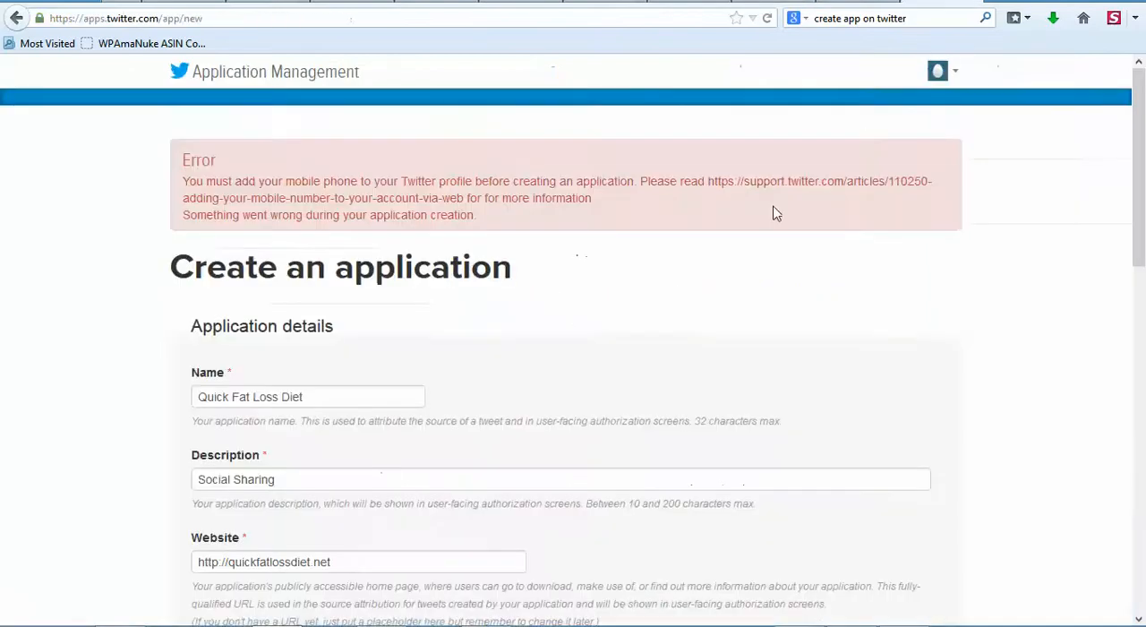
pyautogui.scroll(-10, 486, 288)
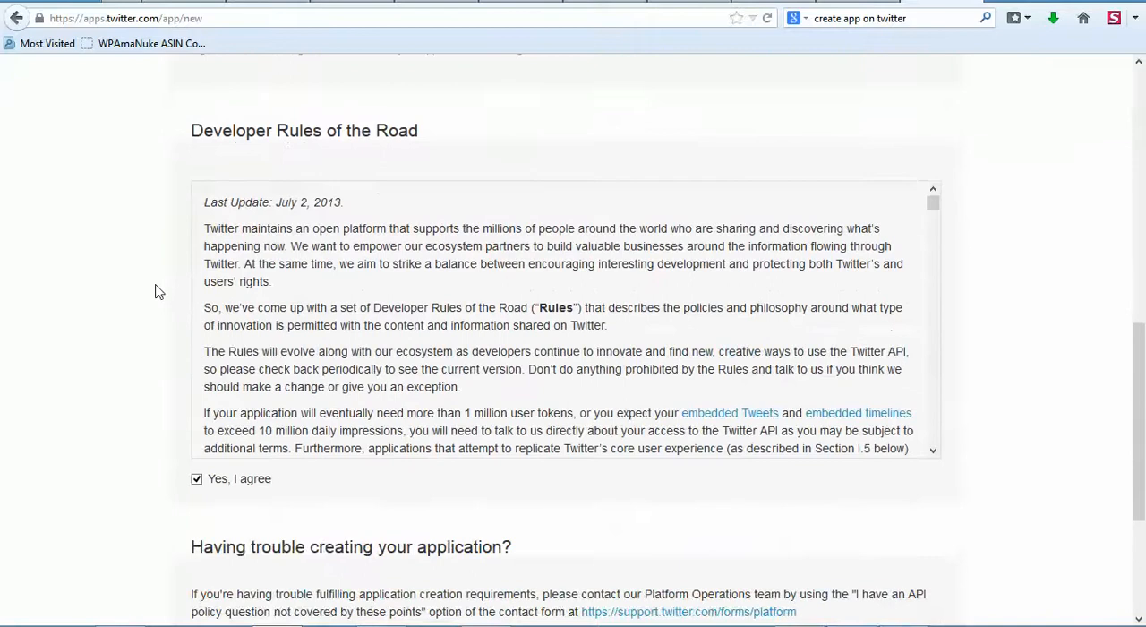
pyautogui.scroll(5, 155, 287)
pyautogui.scroll(-8, 149, 281)
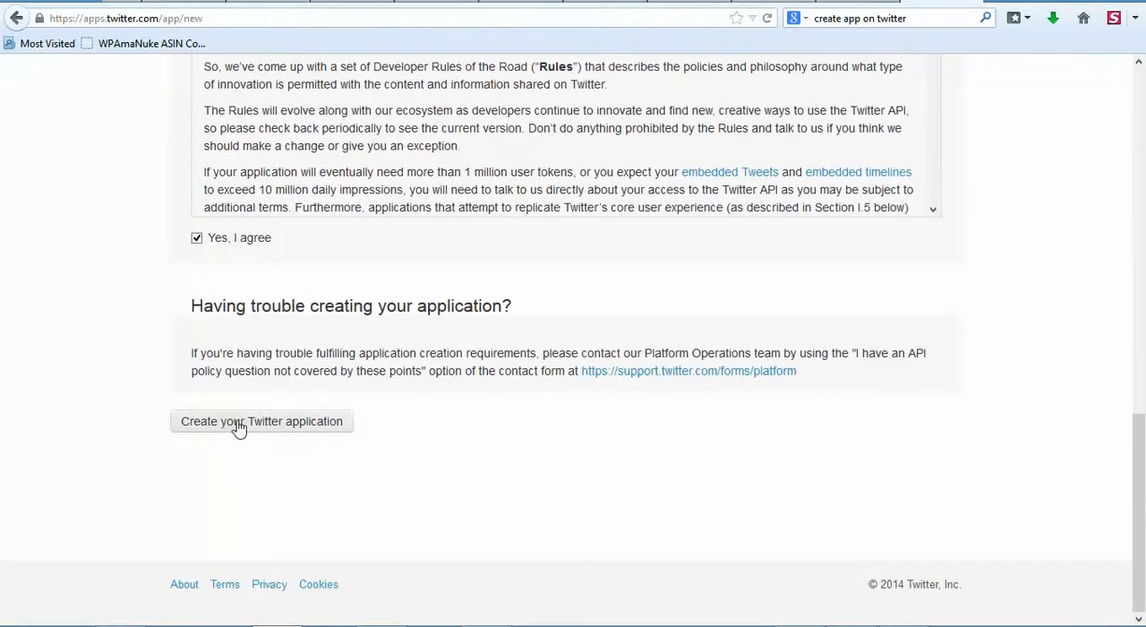
pyautogui.click(179, 419)
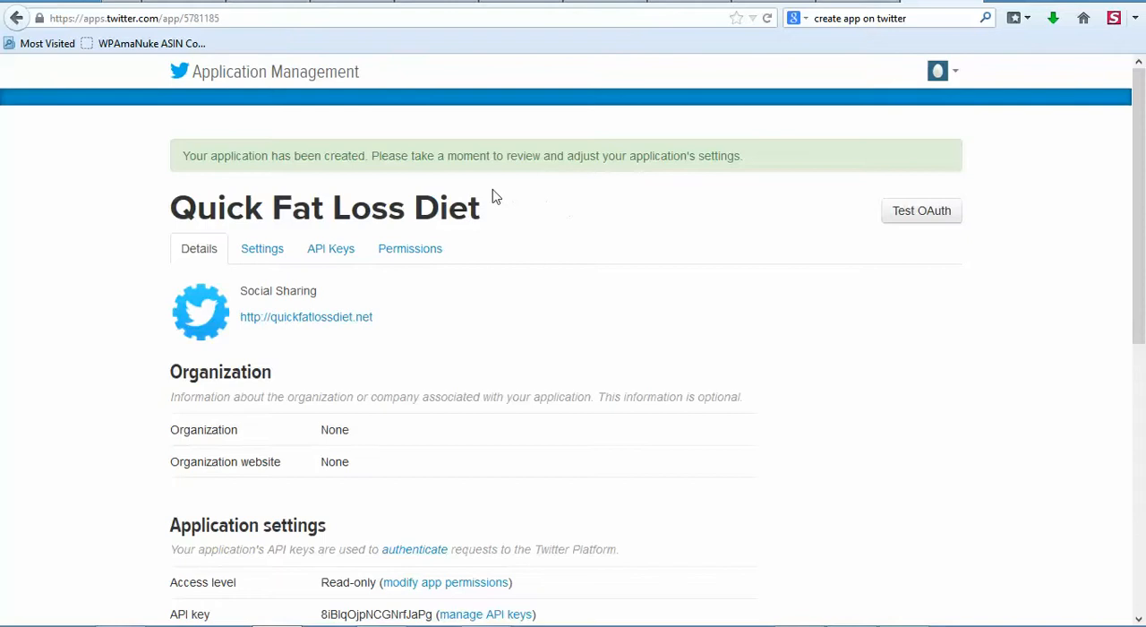
# - Examine the new application's details and settings pages for its keys, token URLs and editable options
pyautogui.scroll(-2, 546, 192)
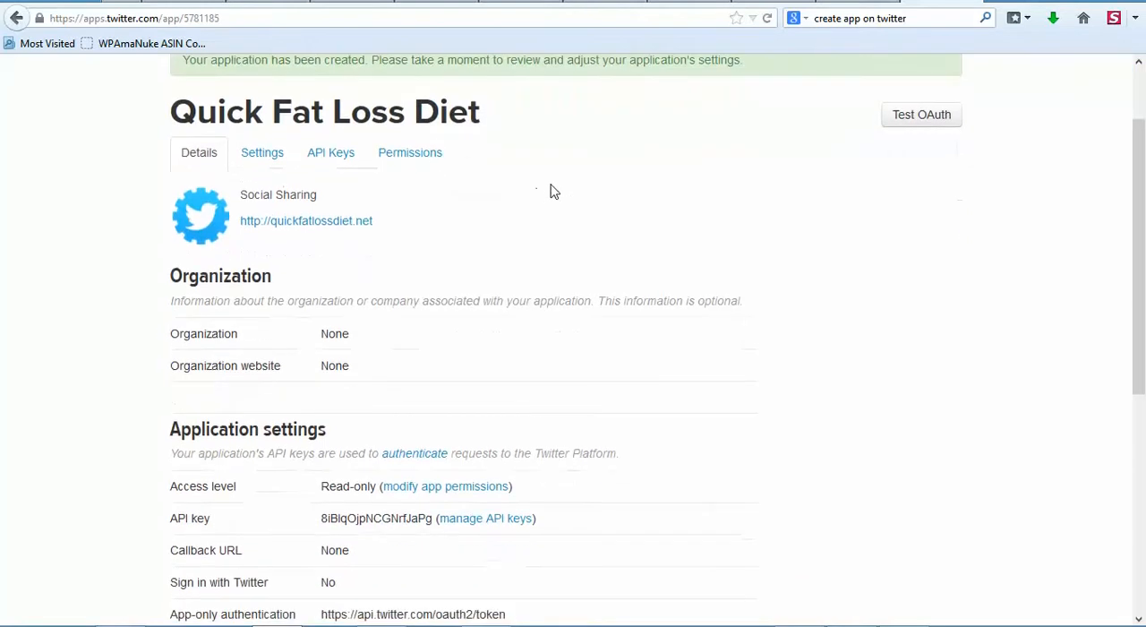
pyautogui.scroll(-2, 507, 205)
pyautogui.scroll(-2, 506, 201)
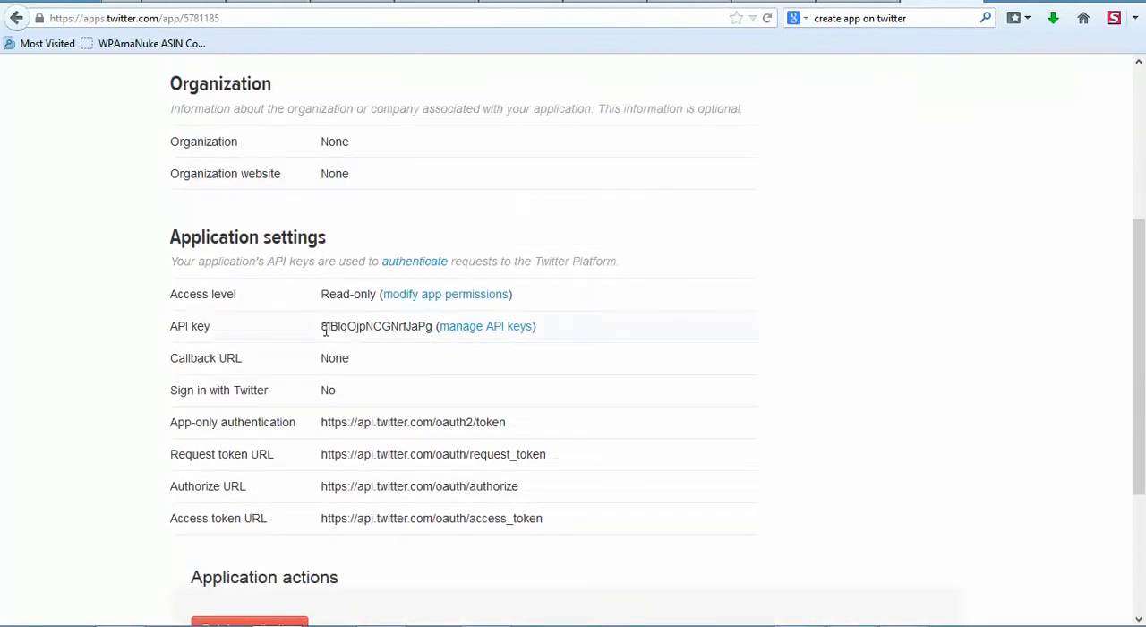
pyautogui.scroll(-2, 330, 328)
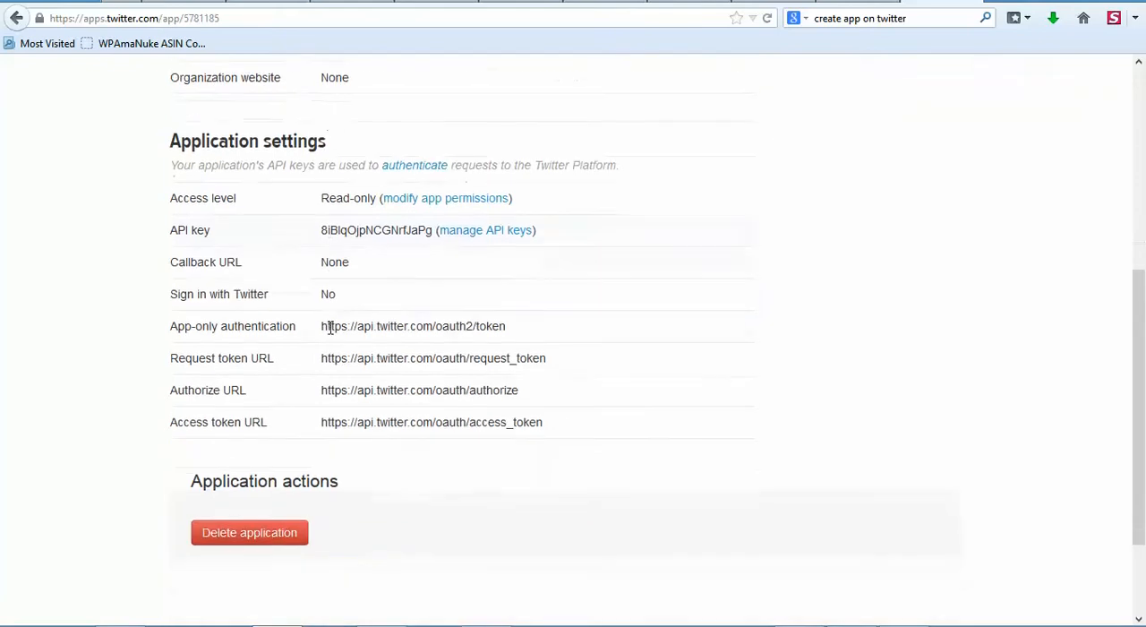
pyautogui.scroll(6, 327, 332)
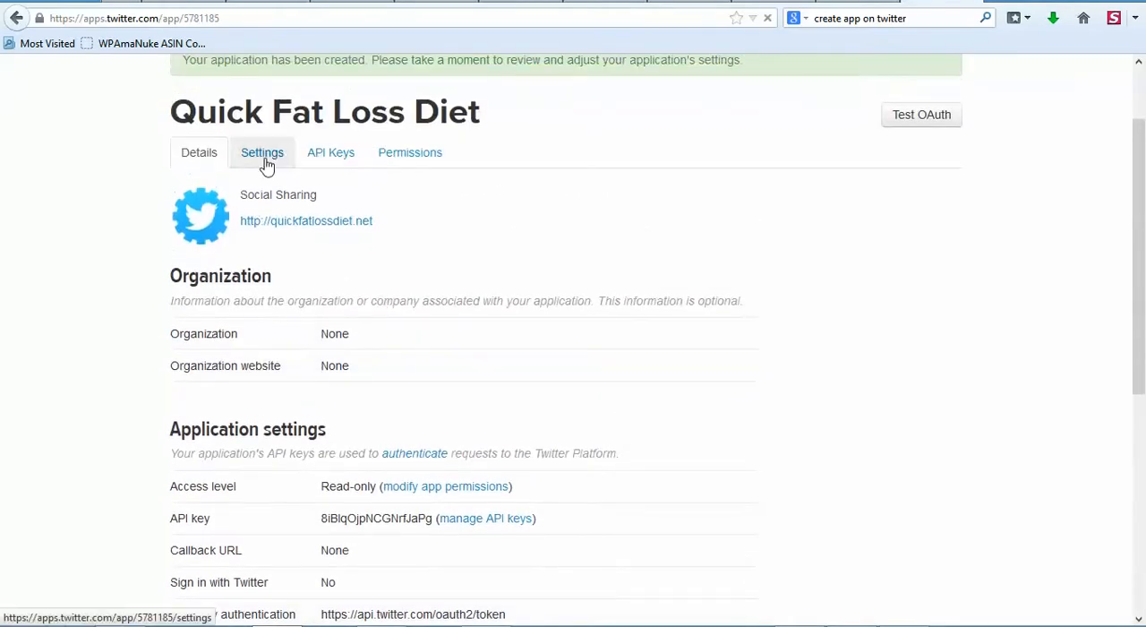
pyautogui.click(264, 162)
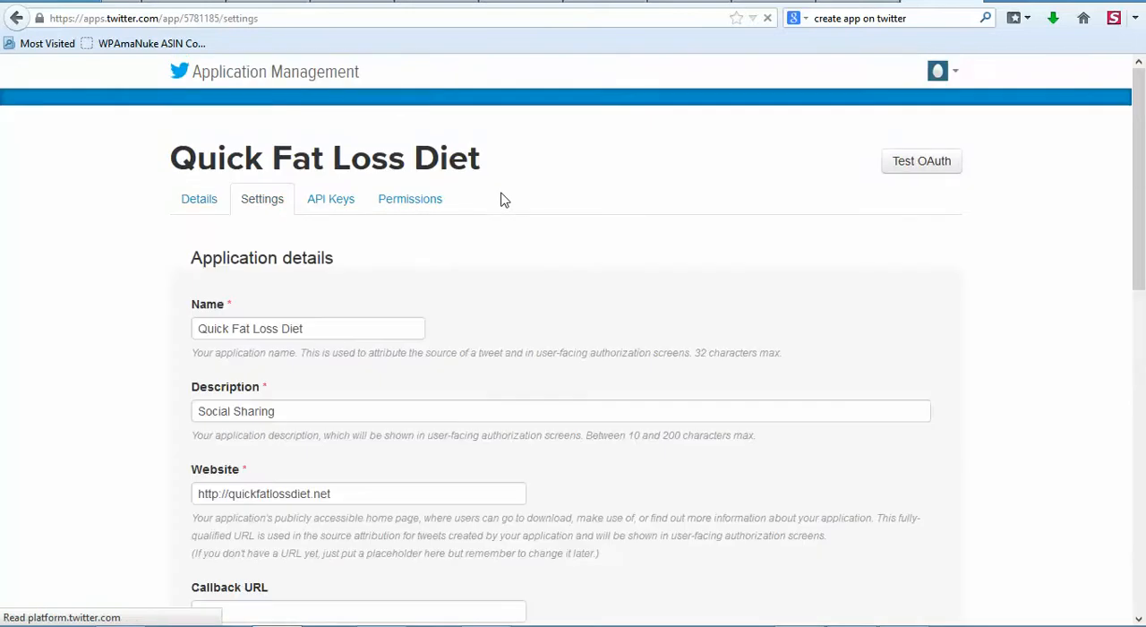
pyautogui.scroll(-10, 514, 242)
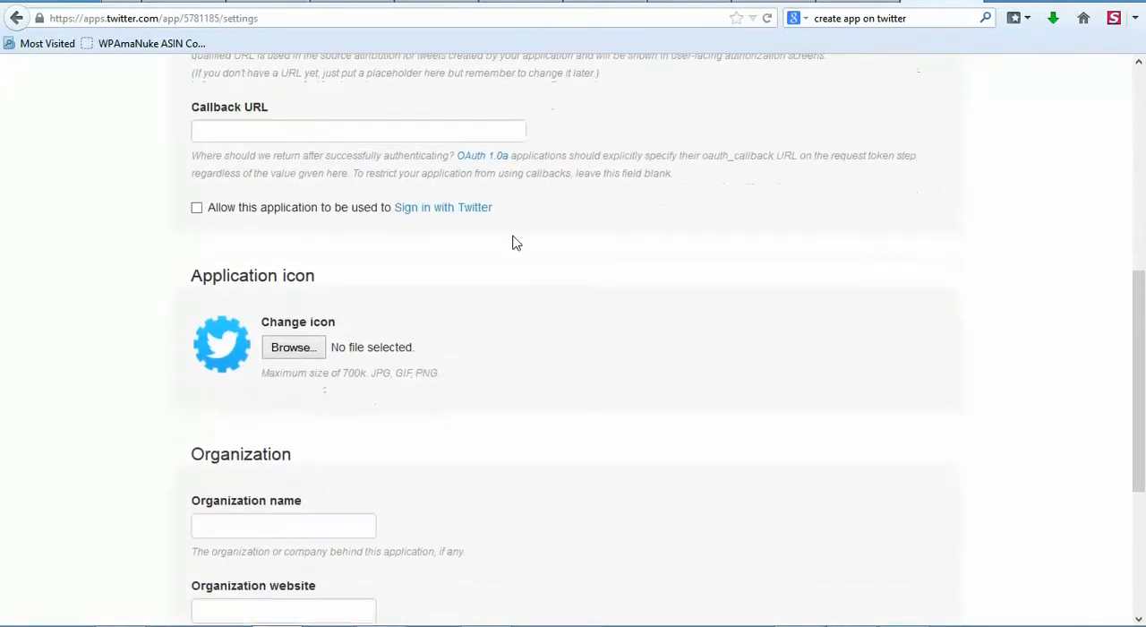
pyautogui.scroll(-5, 507, 252)
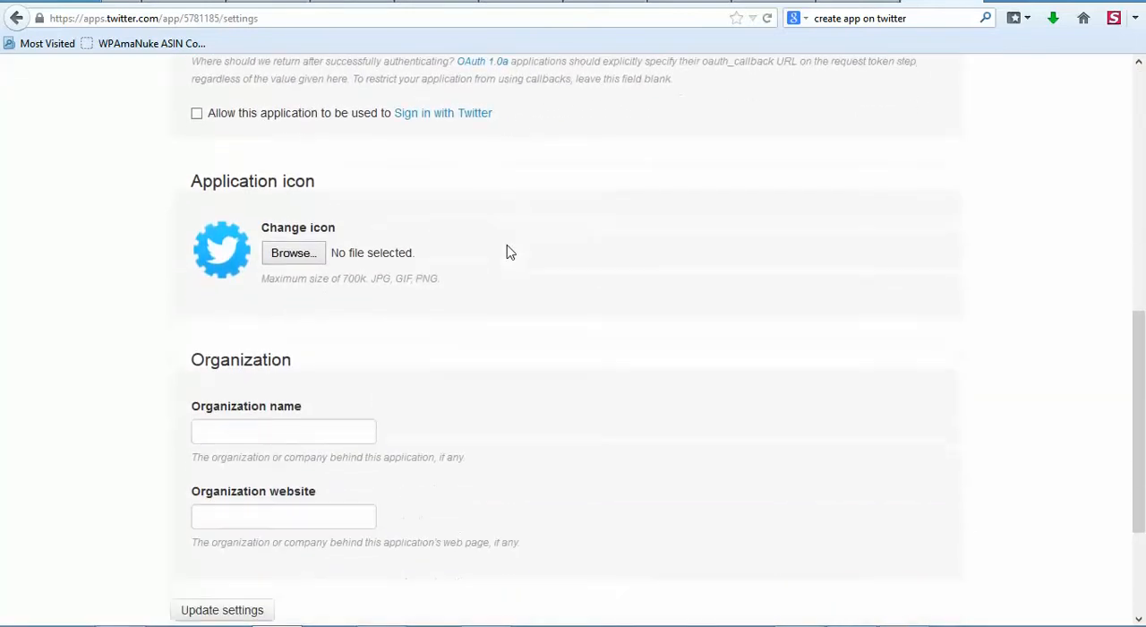
pyautogui.scroll(10, 502, 246)
pyautogui.scroll(5, 495, 238)
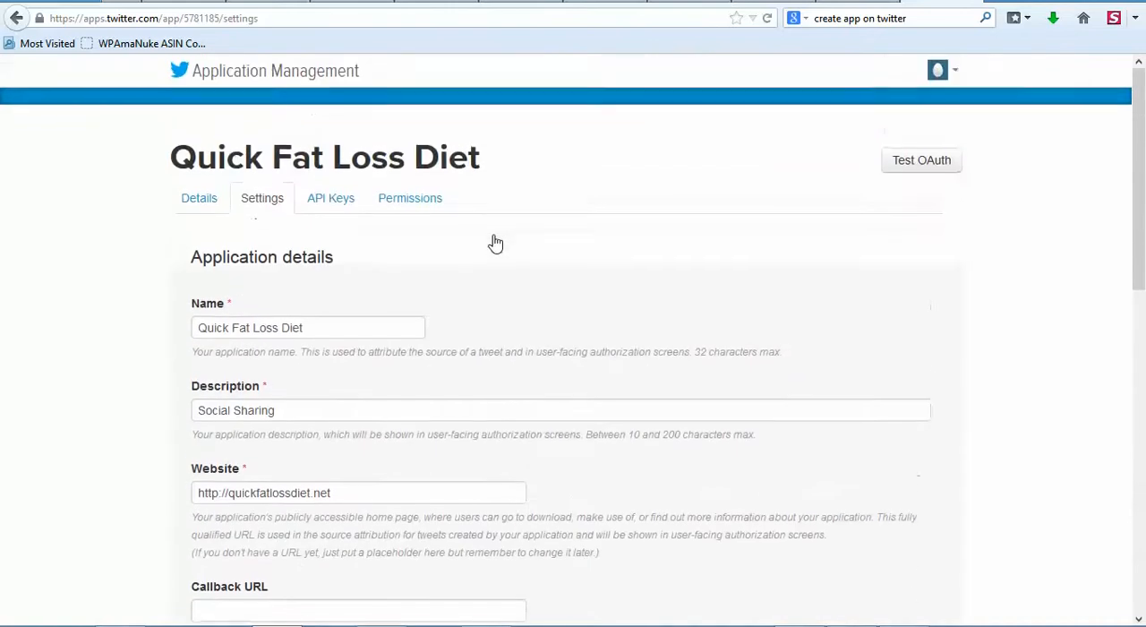
# - Set the application's access permission to Read and Write and save the setting
pyautogui.click(419, 202)
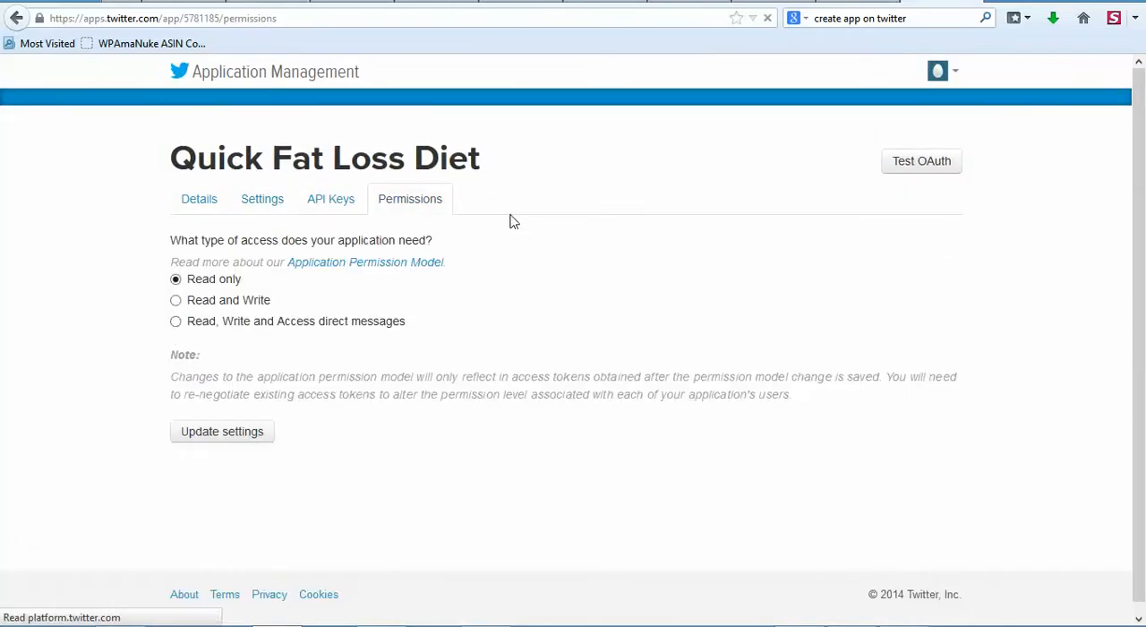
pyautogui.click(176, 301)
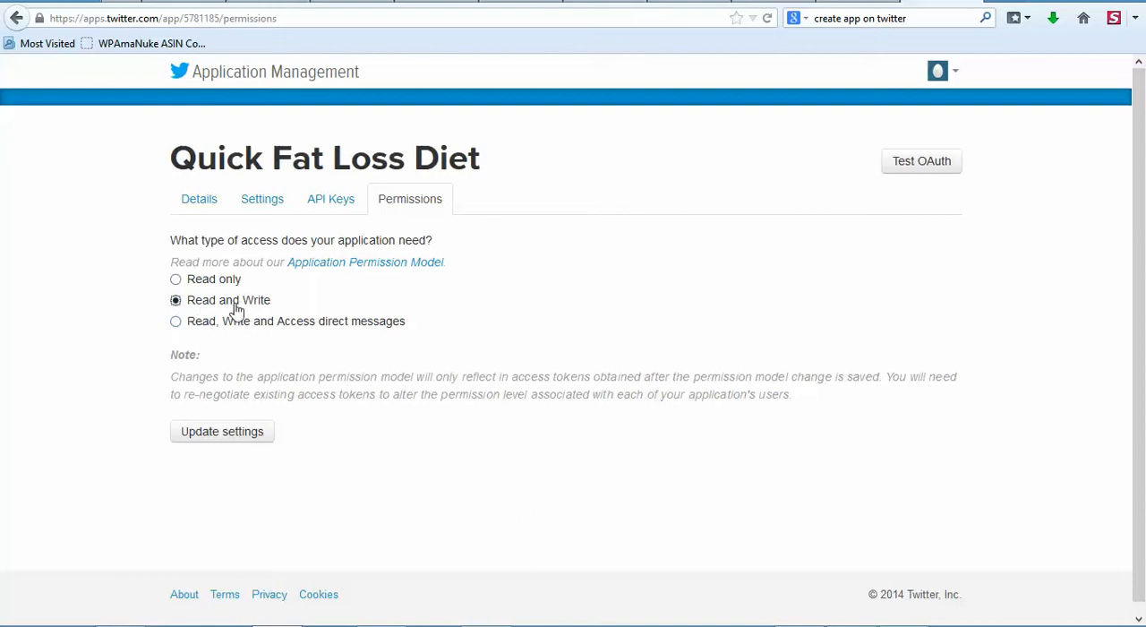
pyautogui.click(232, 436)
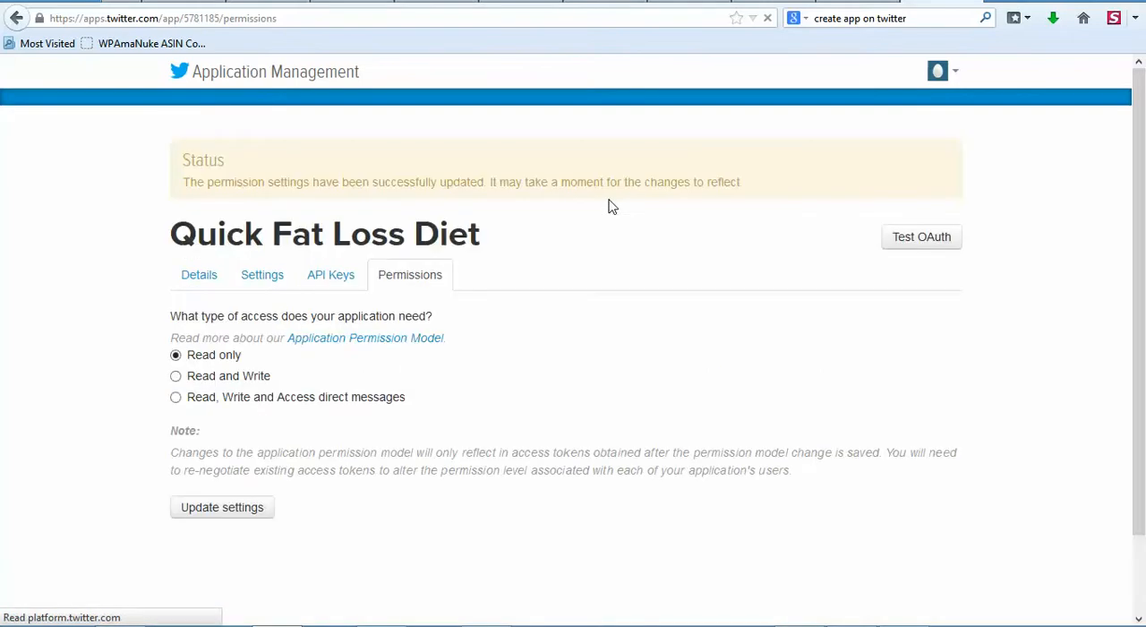
# - Open the application's API keys page and create an access token for the account
pyautogui.click(332, 280)
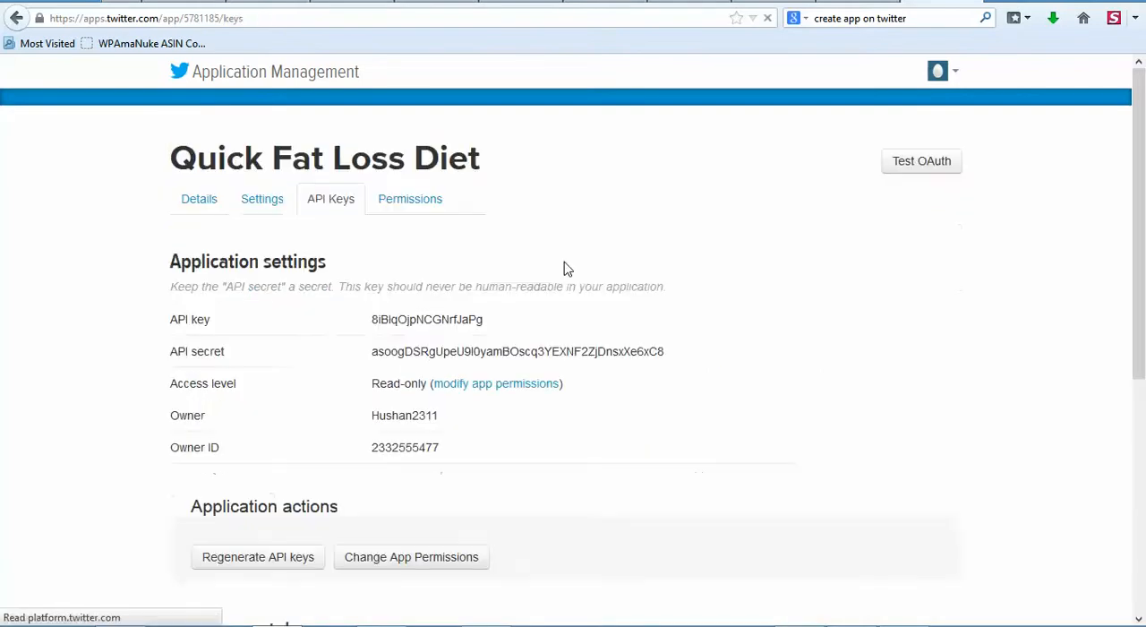
pyautogui.scroll(-3, 564, 269)
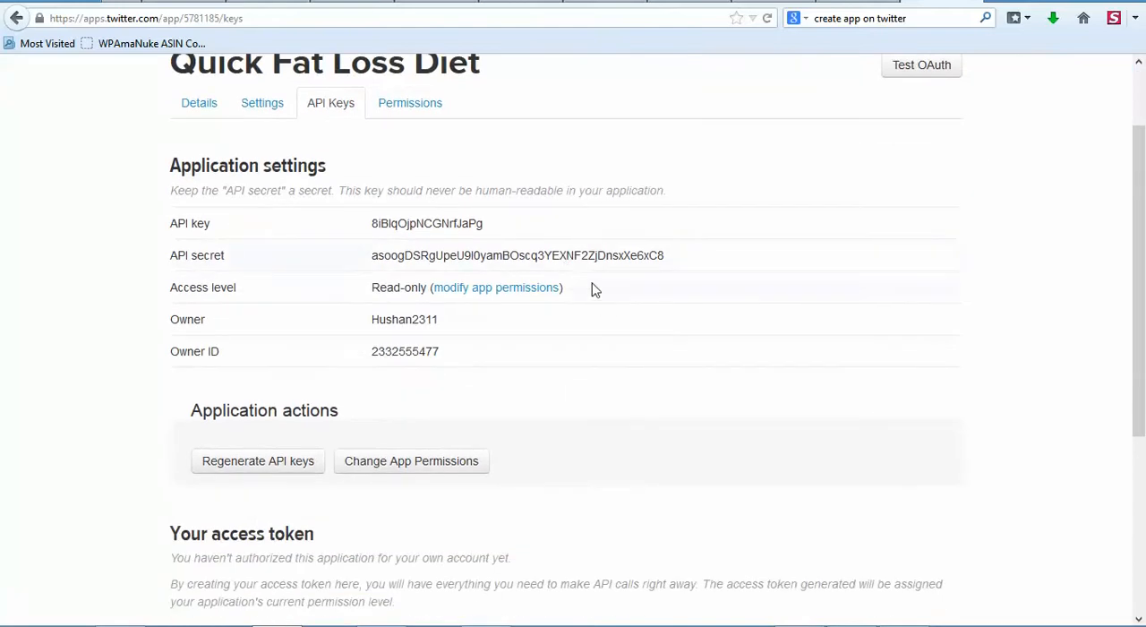
pyautogui.scroll(-5, 605, 312)
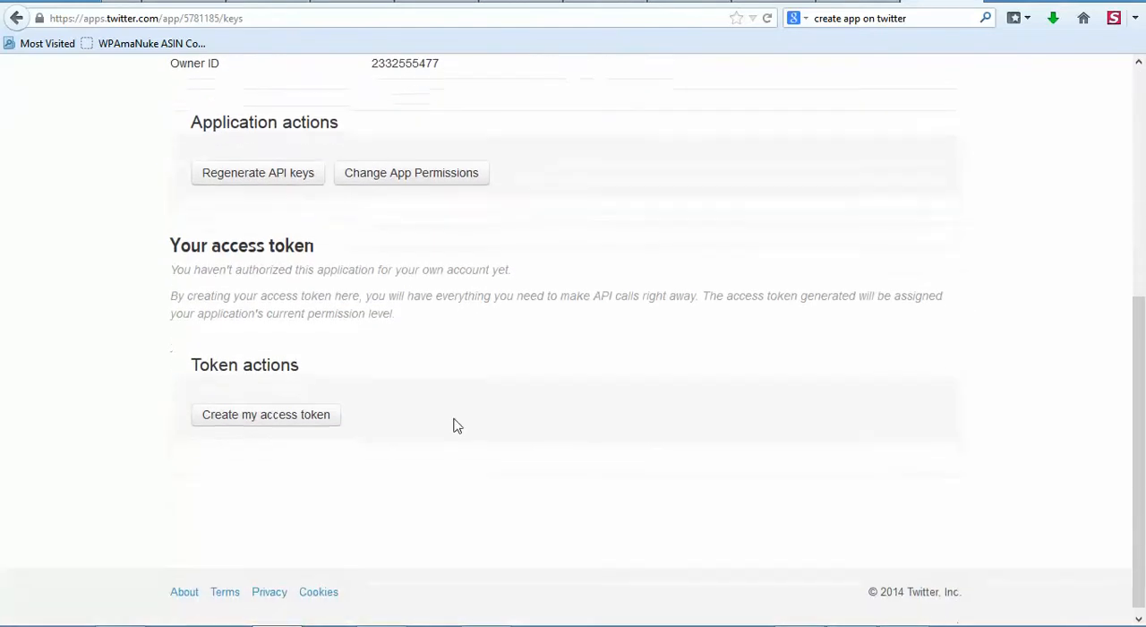
pyautogui.click(253, 421)
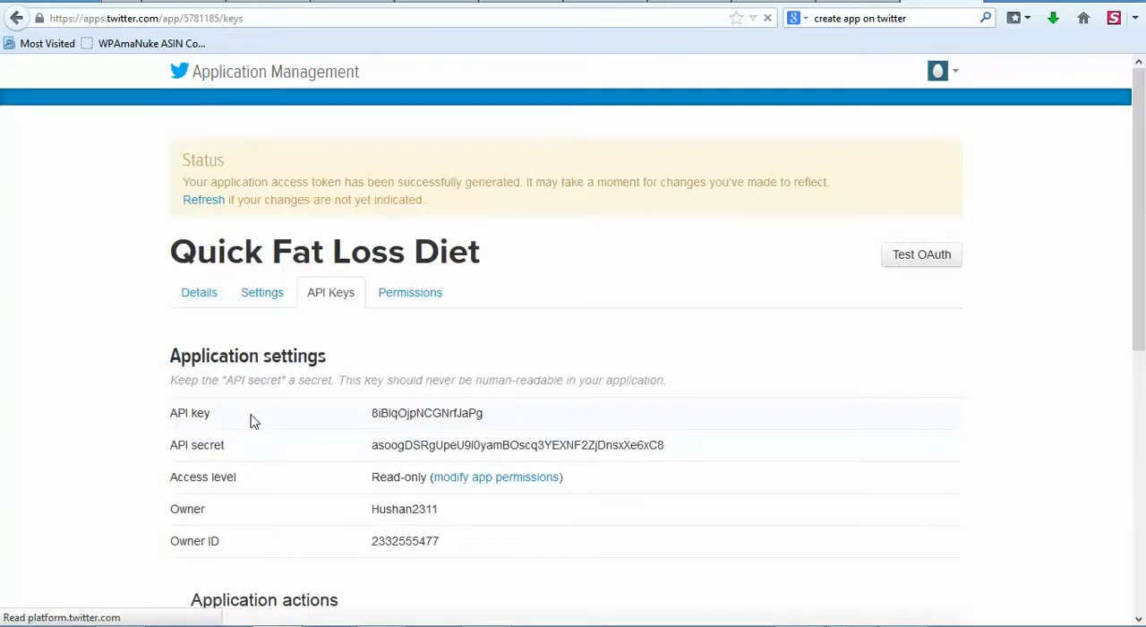
# - Copy the Twitter application's API key into the Twitter Consumer Key field of the plugin's new account form
pyautogui.scroll(-2, 578, 295)
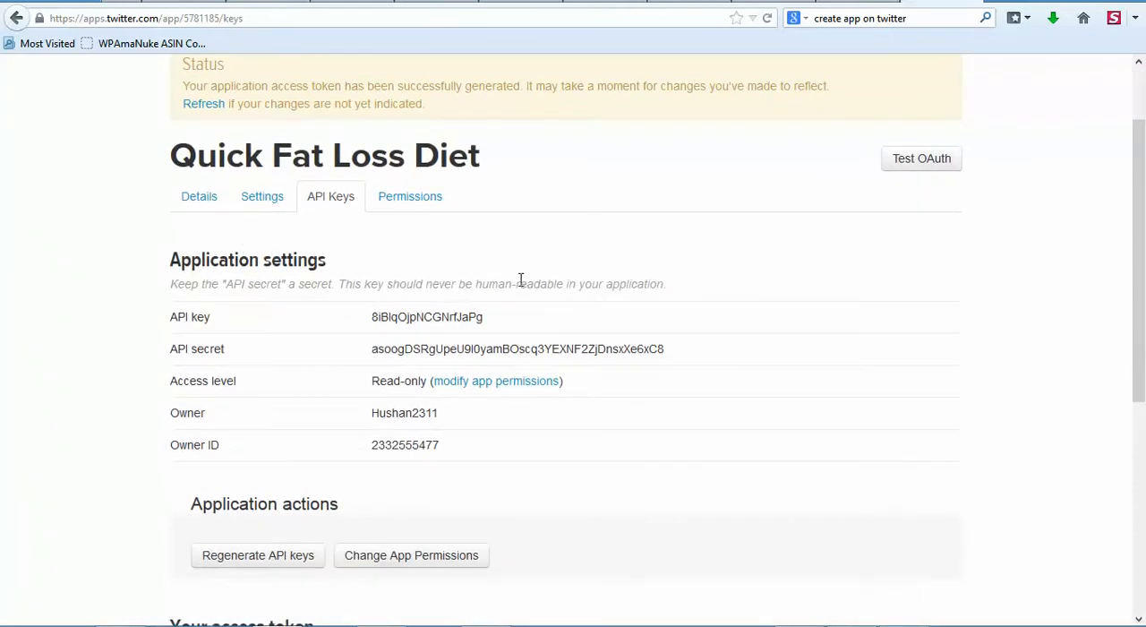
pyautogui.click(277, 2)
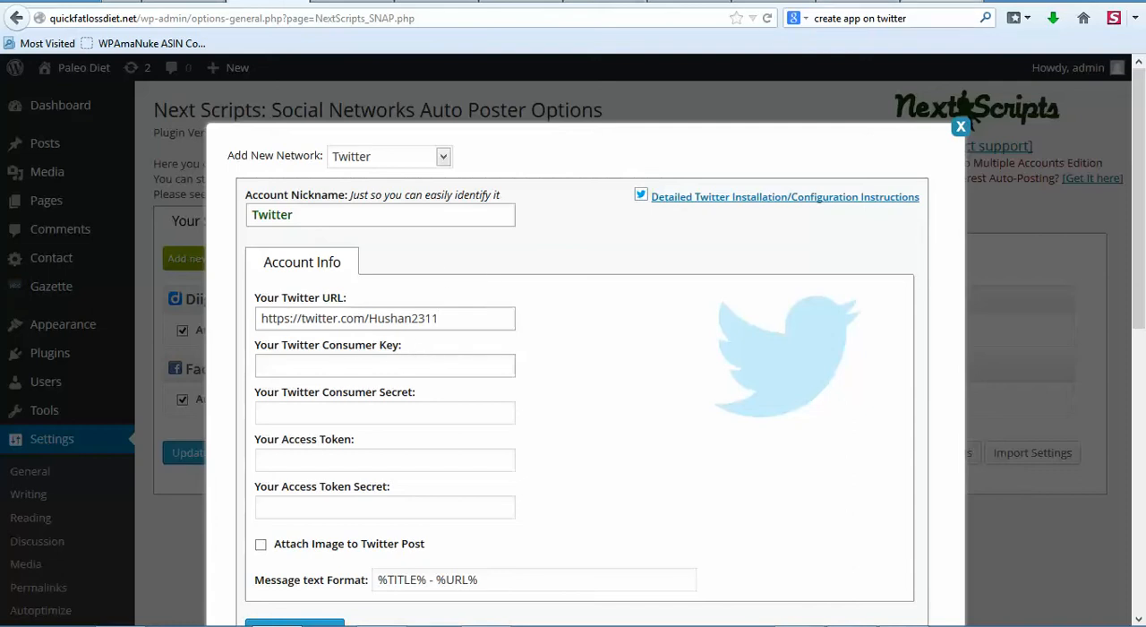
pyautogui.click(931, 1)
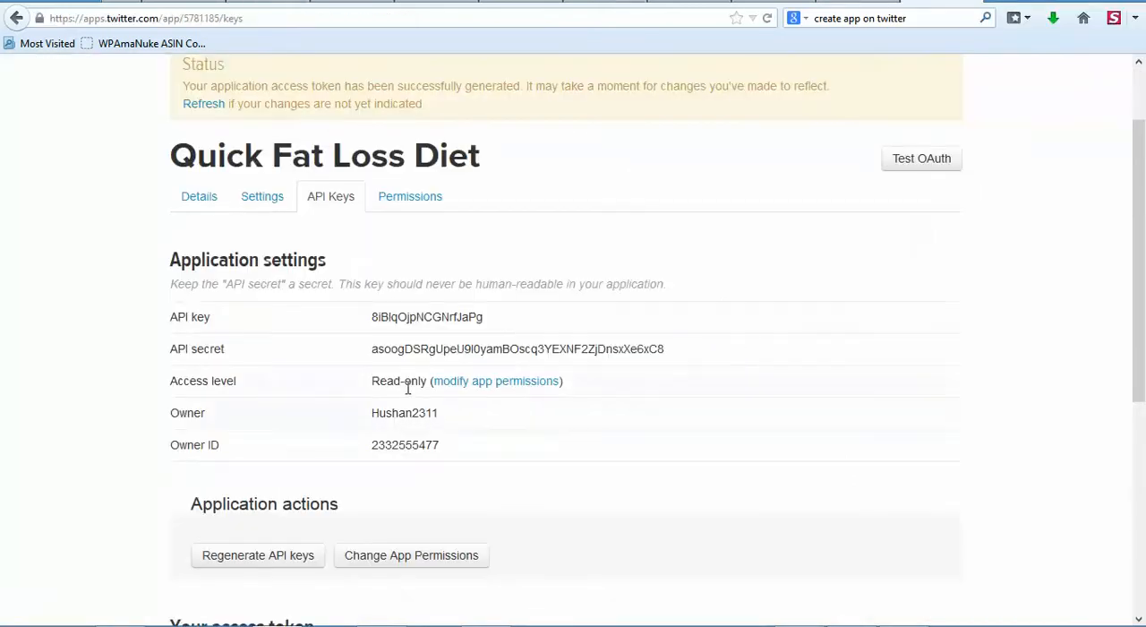
pyautogui.moveTo(374, 323); pyautogui.dragTo(488, 328)
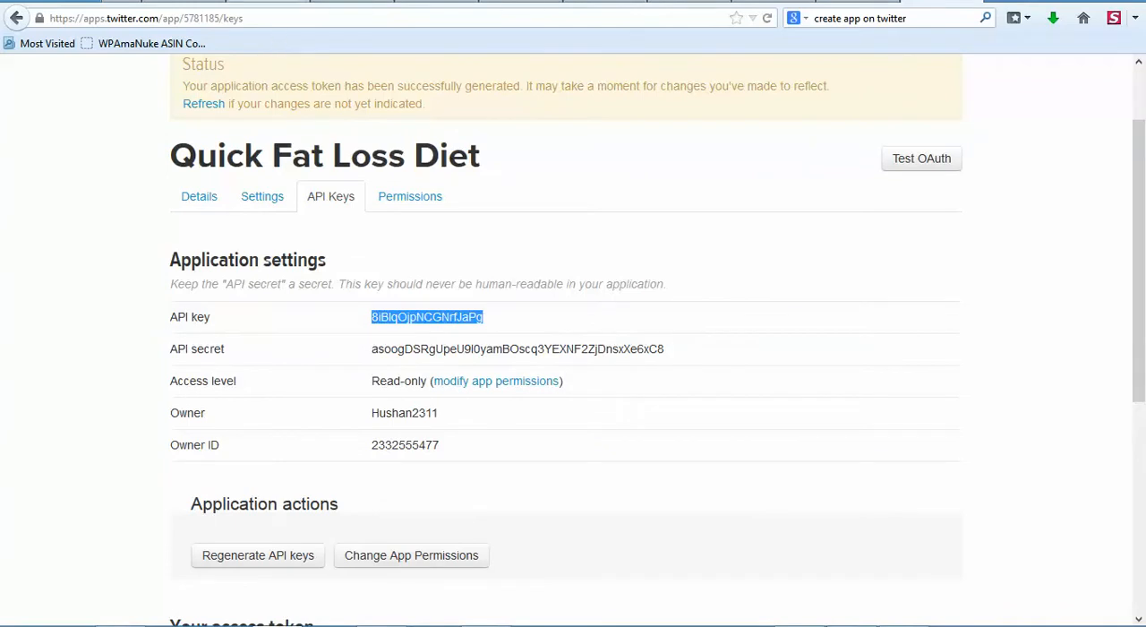
pyautogui.click(304, 3)
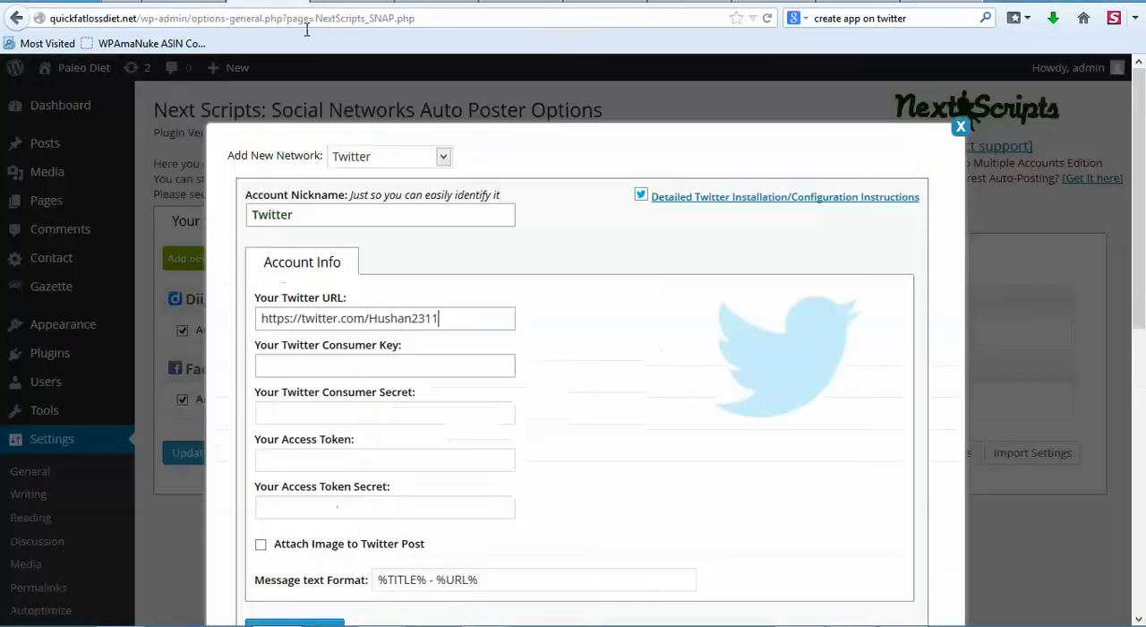
pyautogui.click(362, 363)
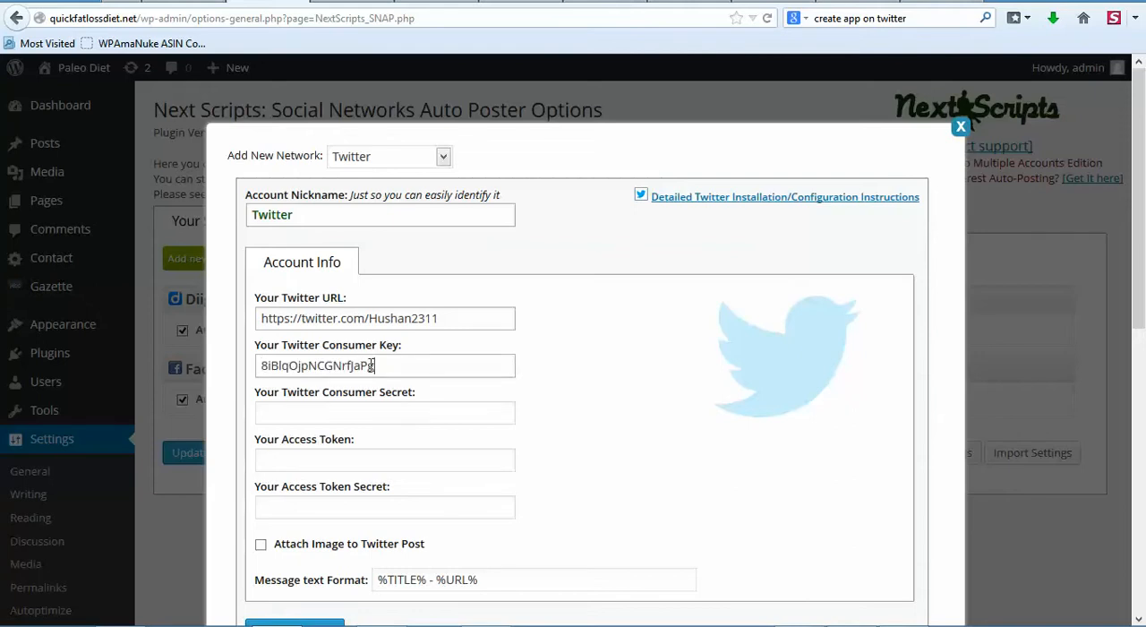
# - Copy the application's API secret into the plugin's Twitter Consumer Secret field
pyautogui.click(940, 2)
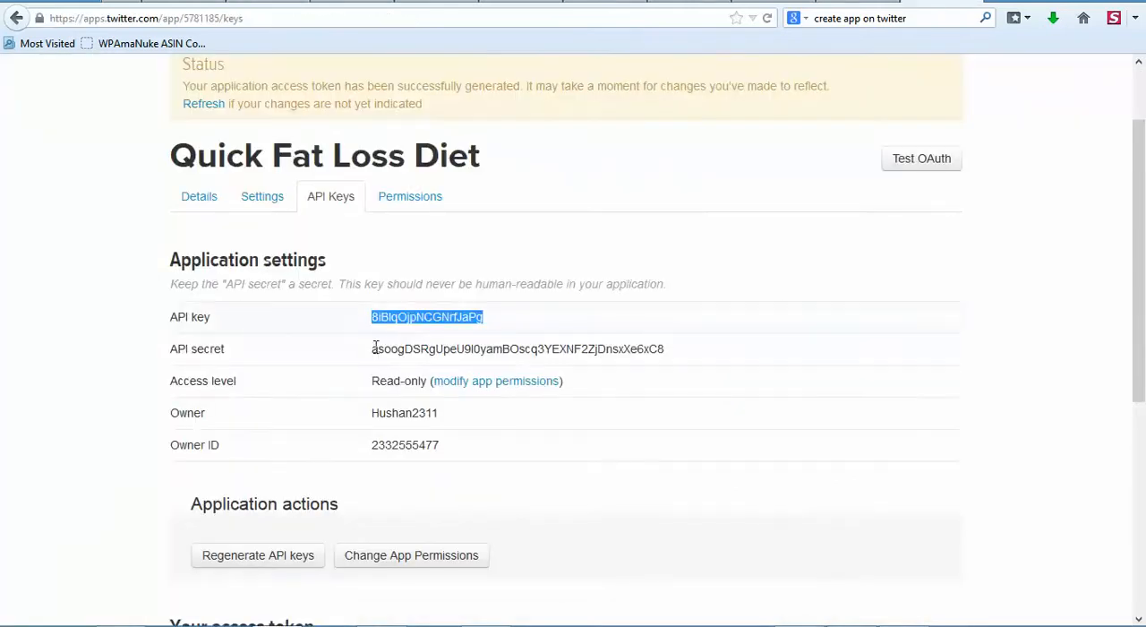
pyautogui.moveTo(372, 347); pyautogui.dragTo(661, 348)
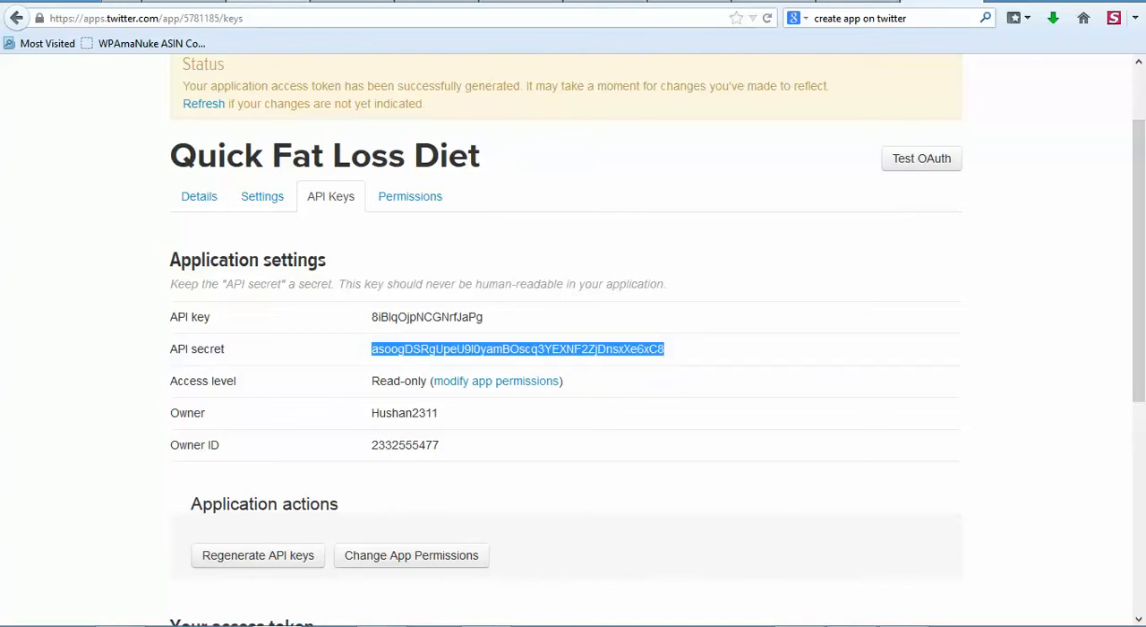
pyautogui.click(294, 5)
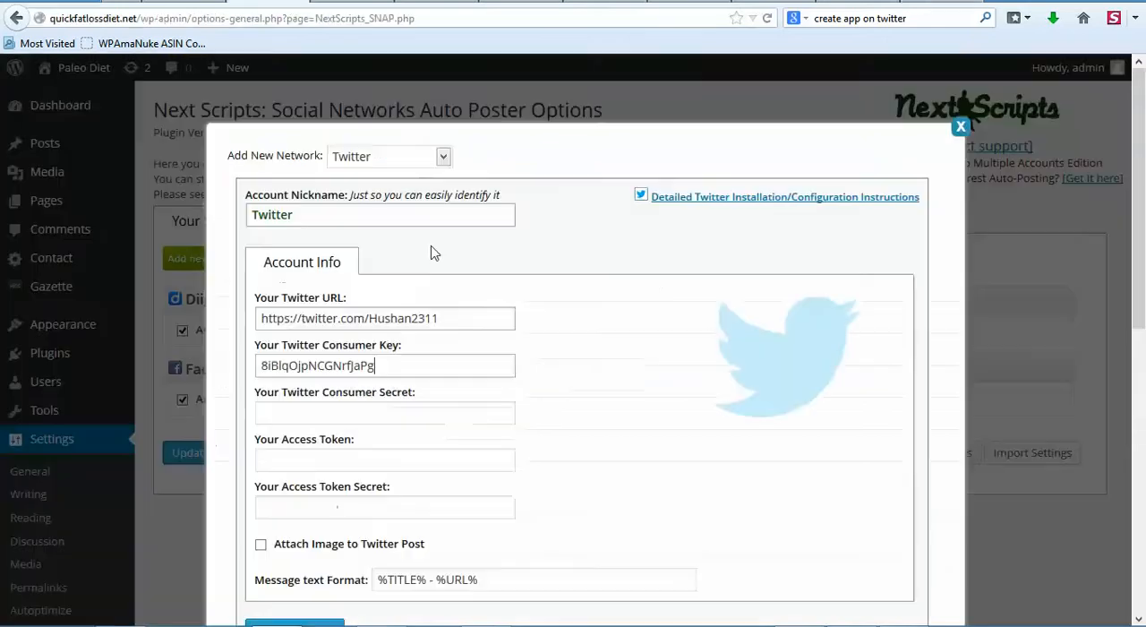
pyautogui.click(323, 412)
pyautogui.hotkey('ctrl', 'v')
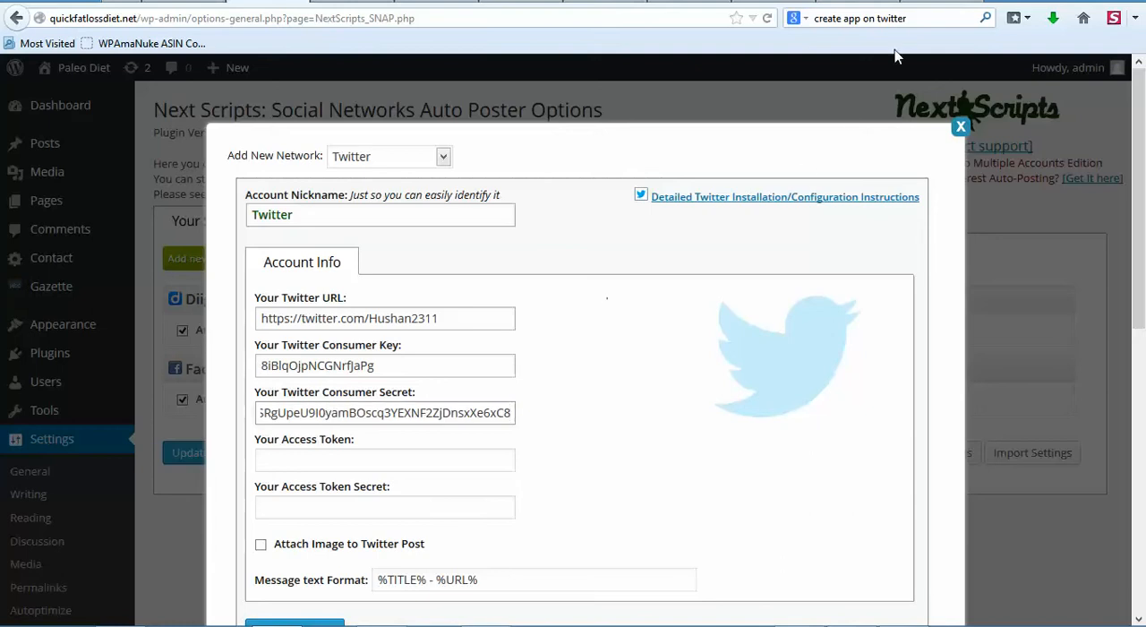
# - Return to the application's API keys page and request creation of the account's access token again
pyautogui.click(943, 6)
pyautogui.scroll(-5, 678, 288)
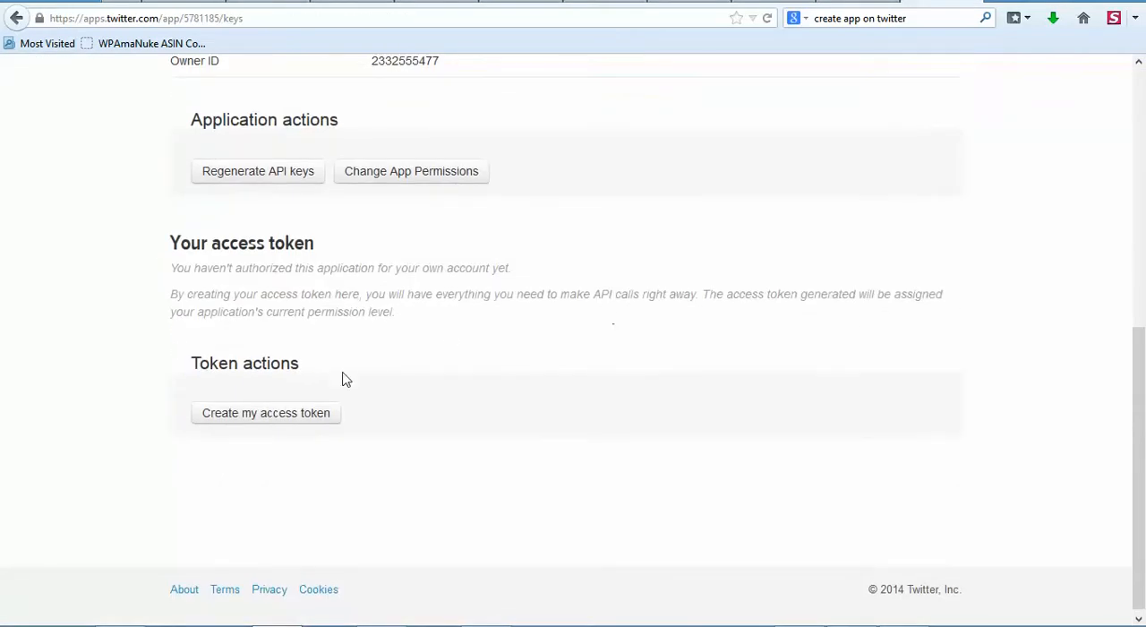
pyautogui.scroll(3, 353, 339)
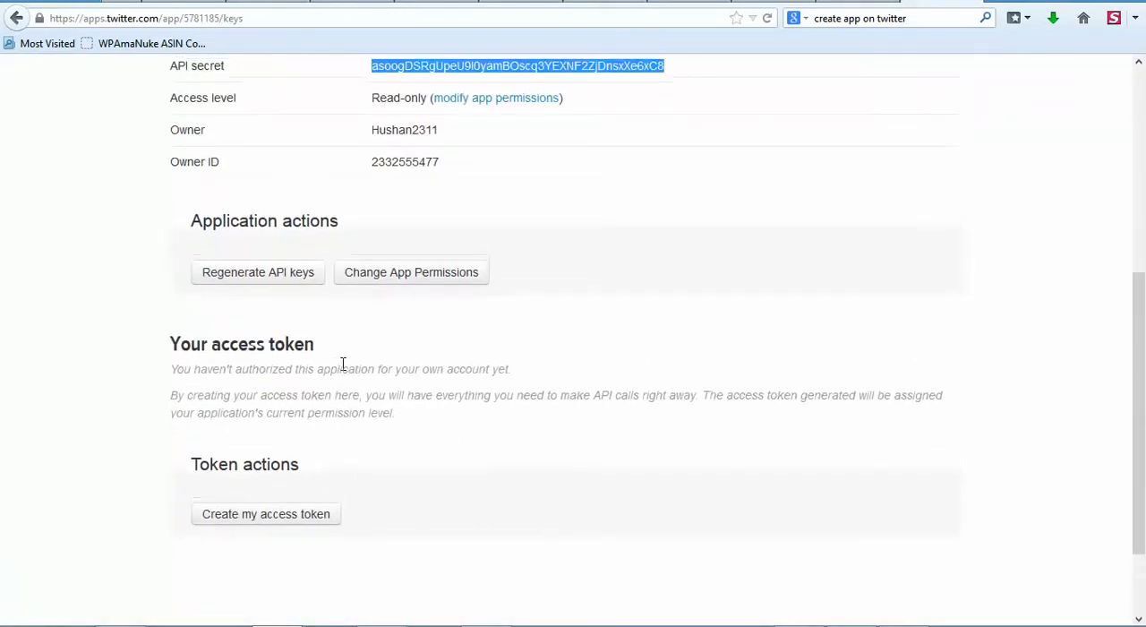
pyautogui.scroll(1, 289, 221)
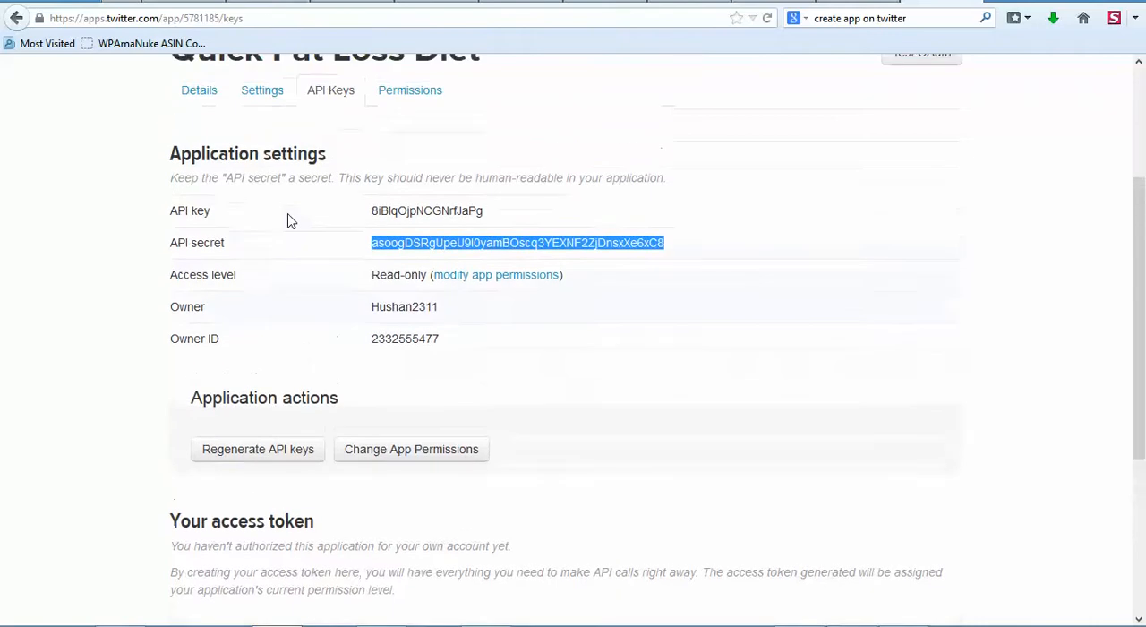
pyautogui.scroll(-4, 287, 231)
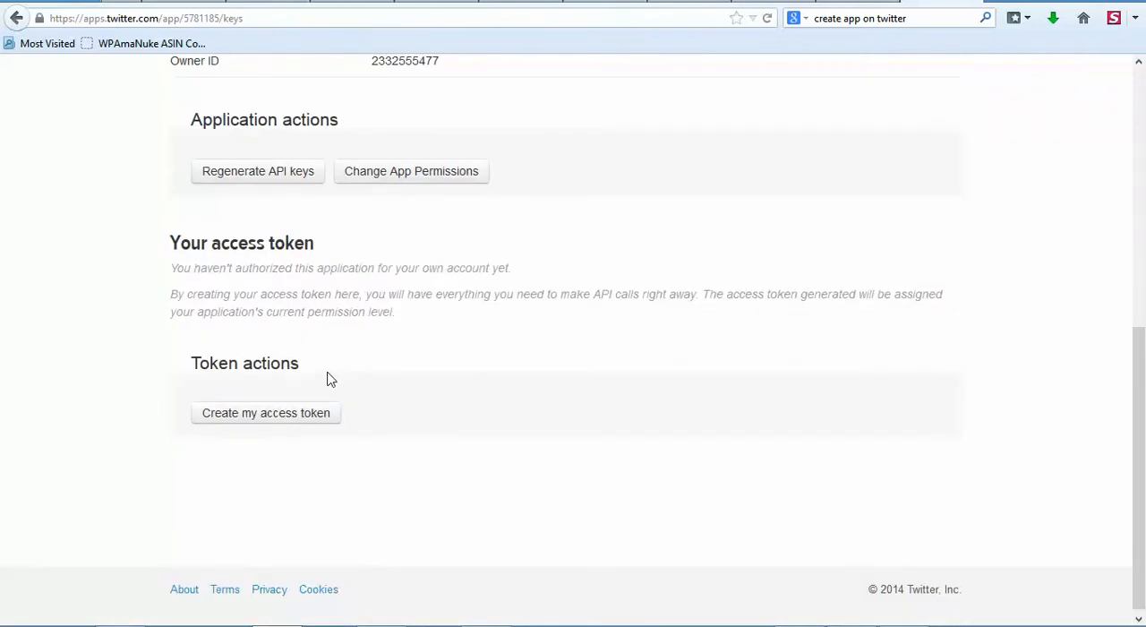
pyautogui.scroll(-1, 328, 379)
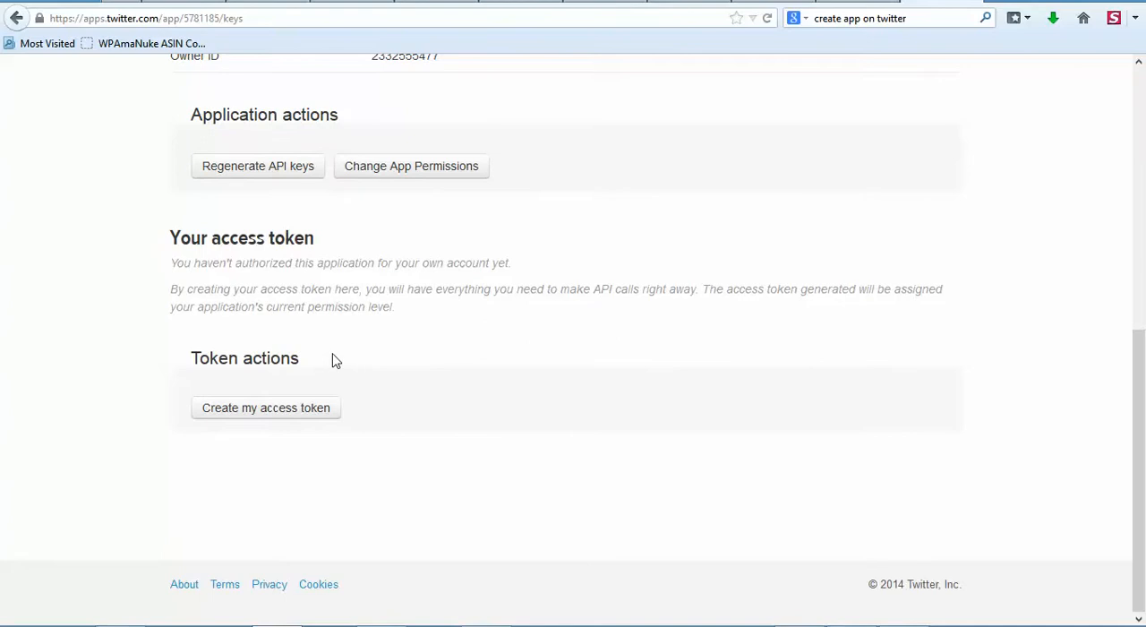
pyautogui.click(283, 409)
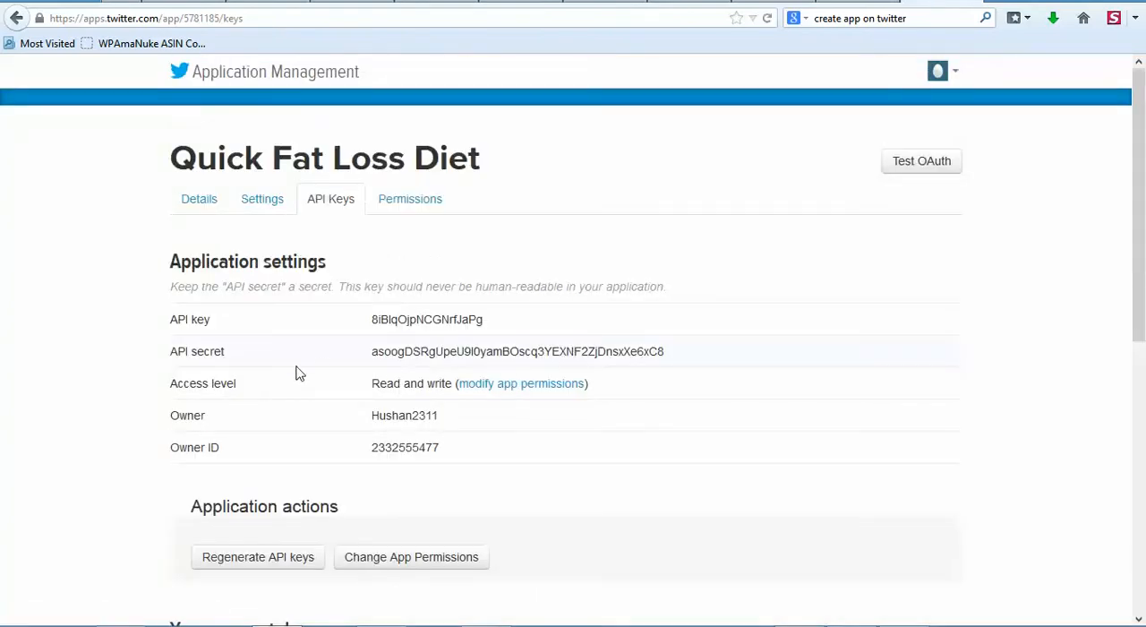
# - Copy the generated access token from the API keys page into the plugin's Access Token field
pyautogui.scroll(-6, 301, 373)
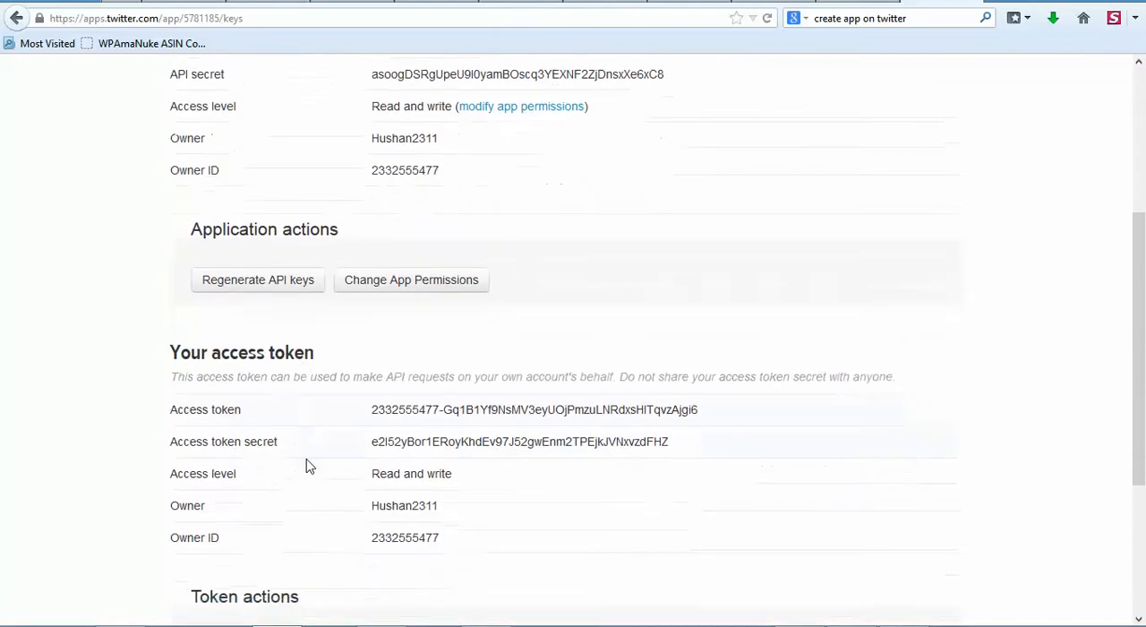
pyautogui.moveTo(374, 398); pyautogui.dragTo(704, 406)
pyautogui.hotkey('ctrl', 'c')
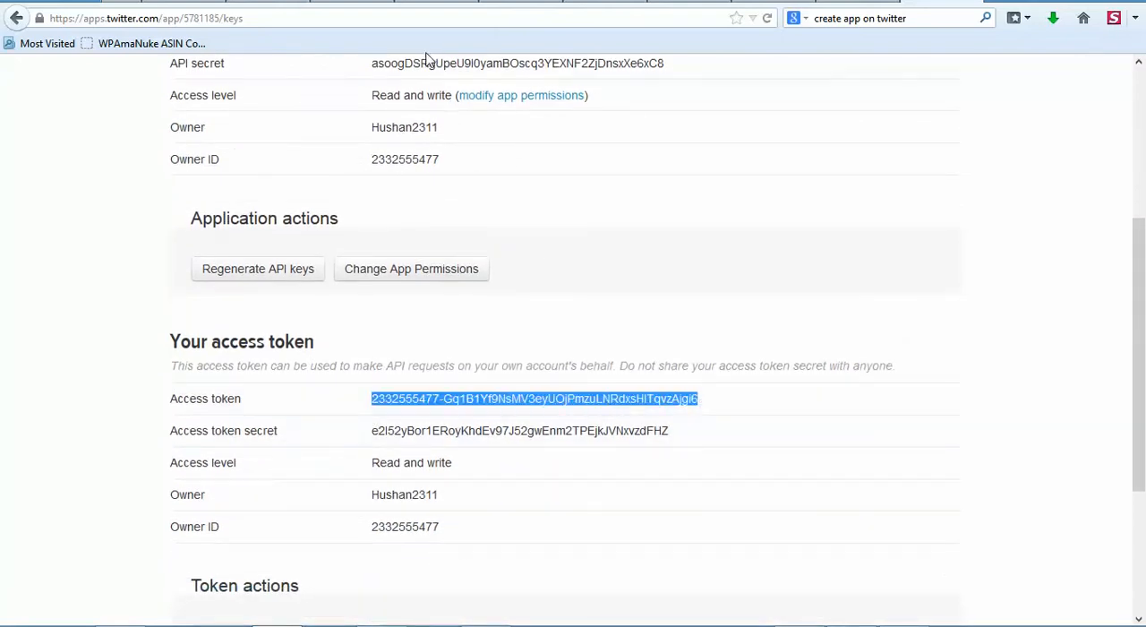
pyautogui.hotkey('ctrl', 'Tab')
pyautogui.click(511, 459)
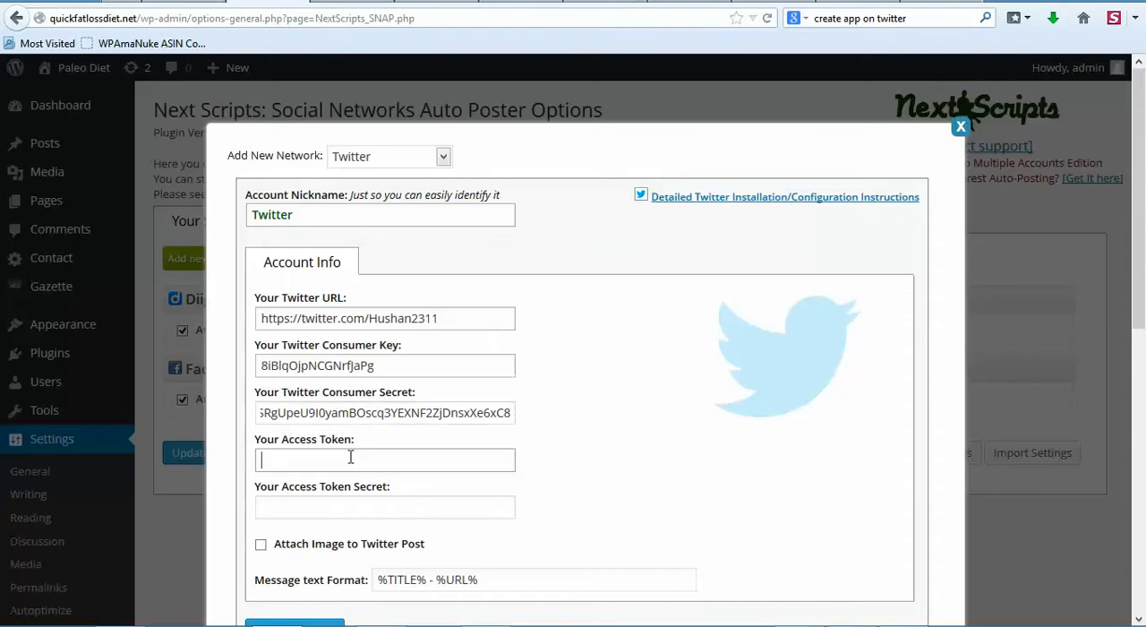
pyautogui.hotkey('ctrl', 'v')
# - Copy the access token secret from the Twitter application page into the plugin's Access Token Secret field
pyautogui.click(939, 2)
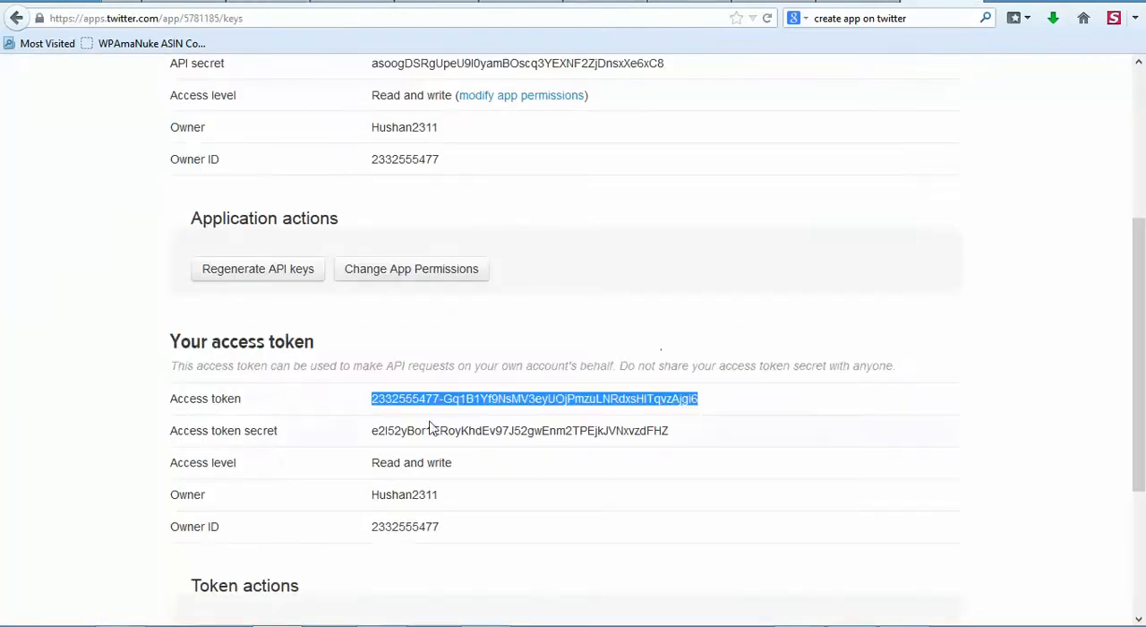
pyautogui.moveTo(373, 430); pyautogui.dragTo(678, 431)
pyautogui.hotkey('ctrl', 'c')
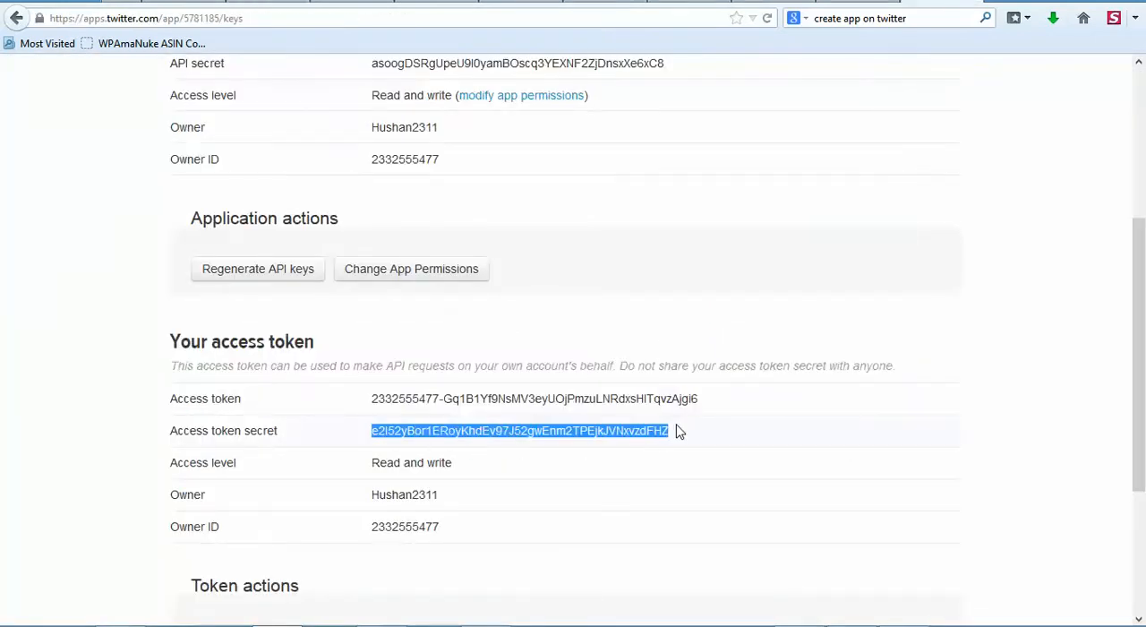
pyautogui.click(269, 3)
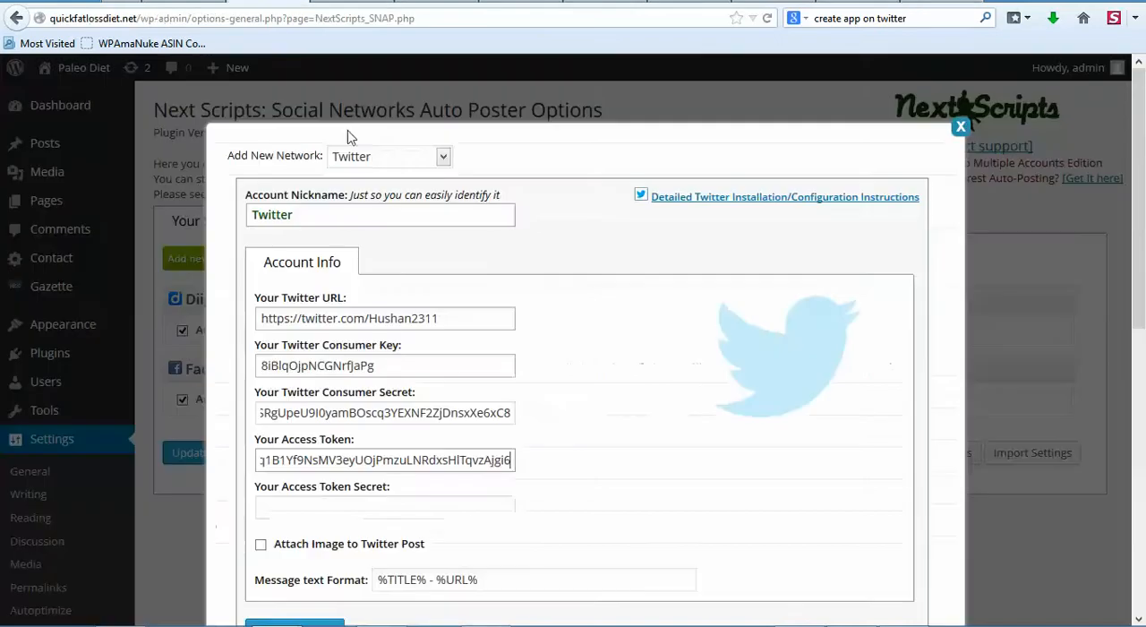
pyautogui.click(313, 504)
pyautogui.hotkey('ctrl', 'v')
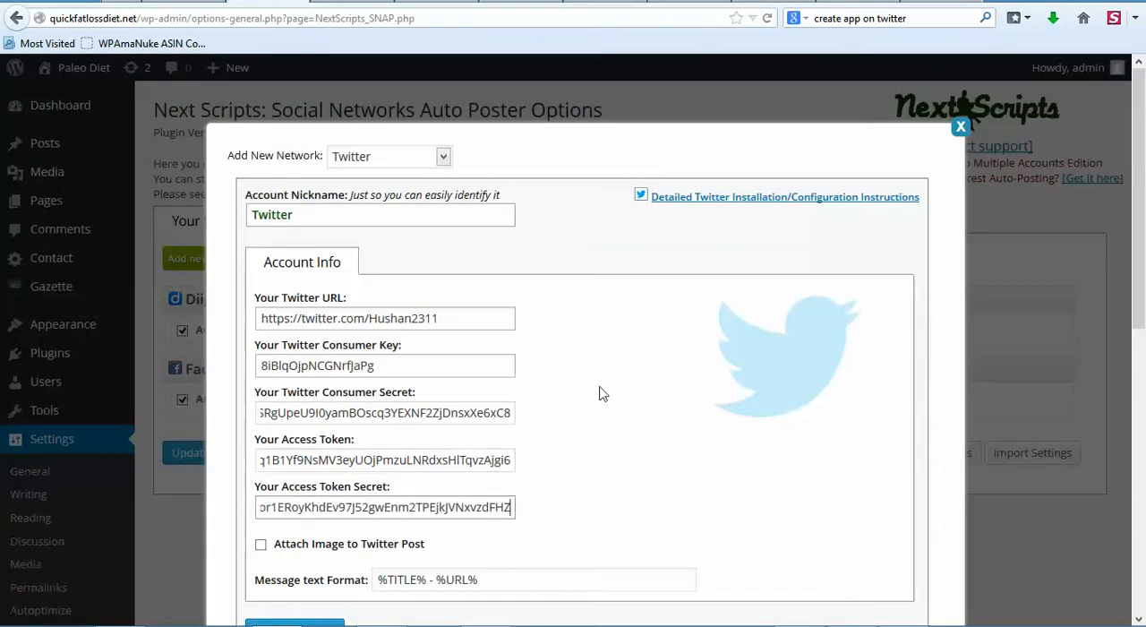
# - Enable attaching images to Twitter posts and save the new Twitter account's settings
pyautogui.scroll(-2, 655, 392)
pyautogui.click(261, 450)
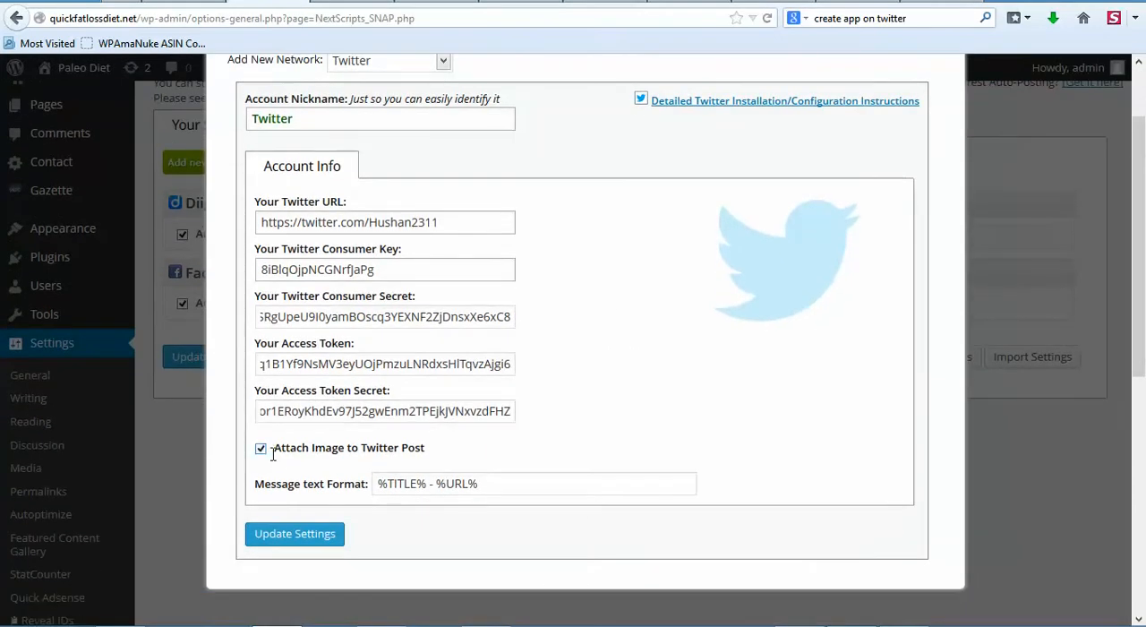
pyautogui.click(294, 535)
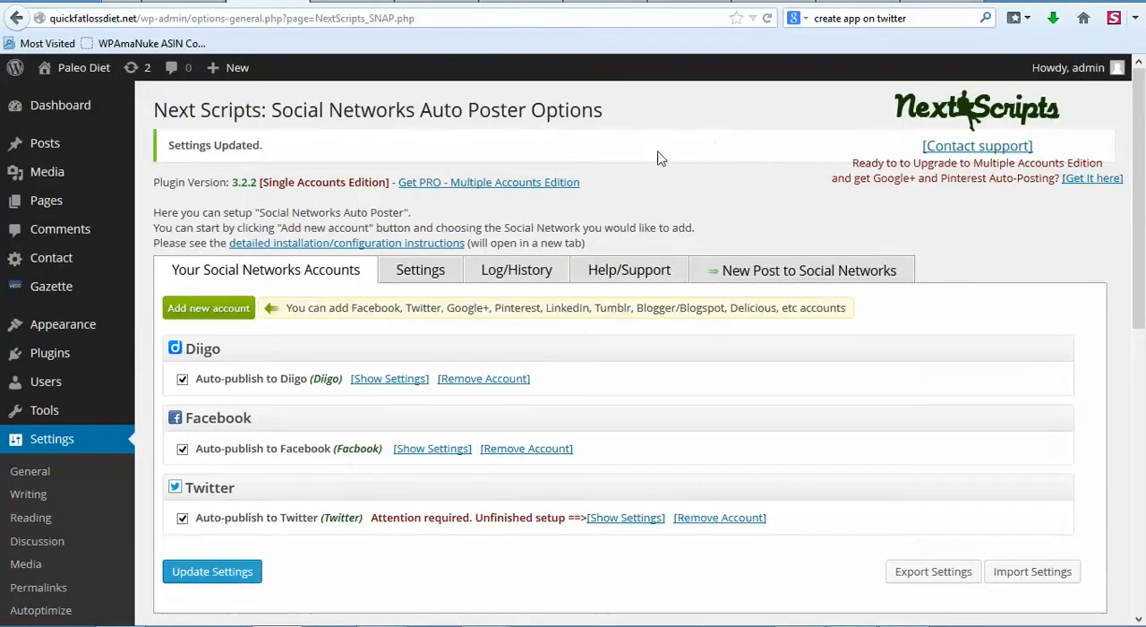
# - Show the saved Twitter account's settings, submit a test post to Twitter and dismiss the result message
pyautogui.scroll(-2, 656, 233)
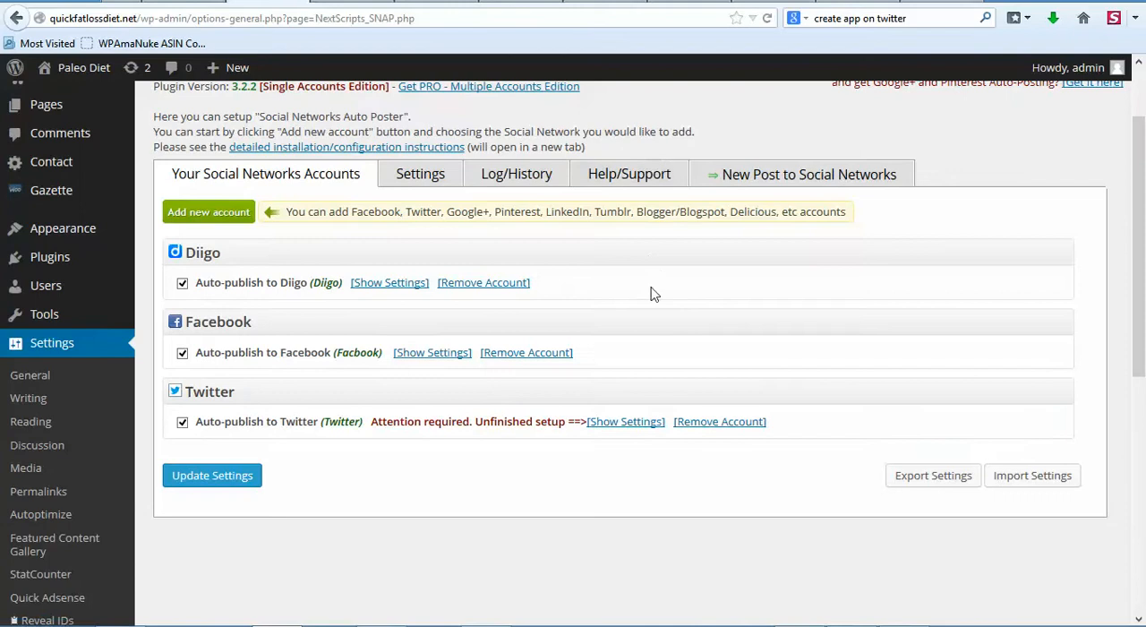
pyautogui.click(610, 422)
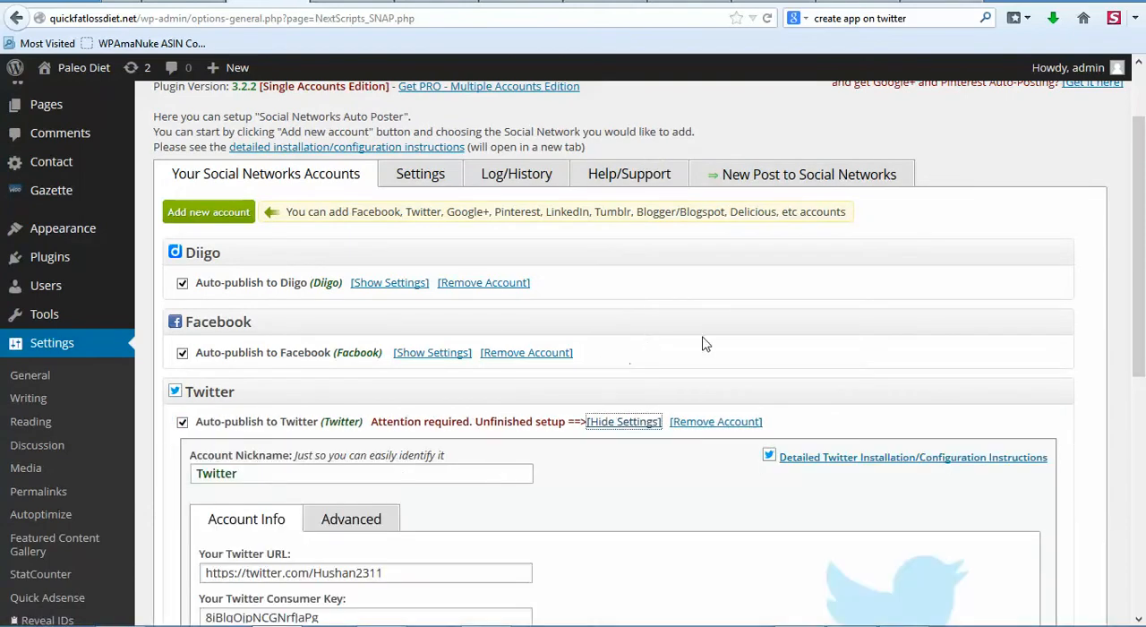
pyautogui.scroll(-2, 698, 345)
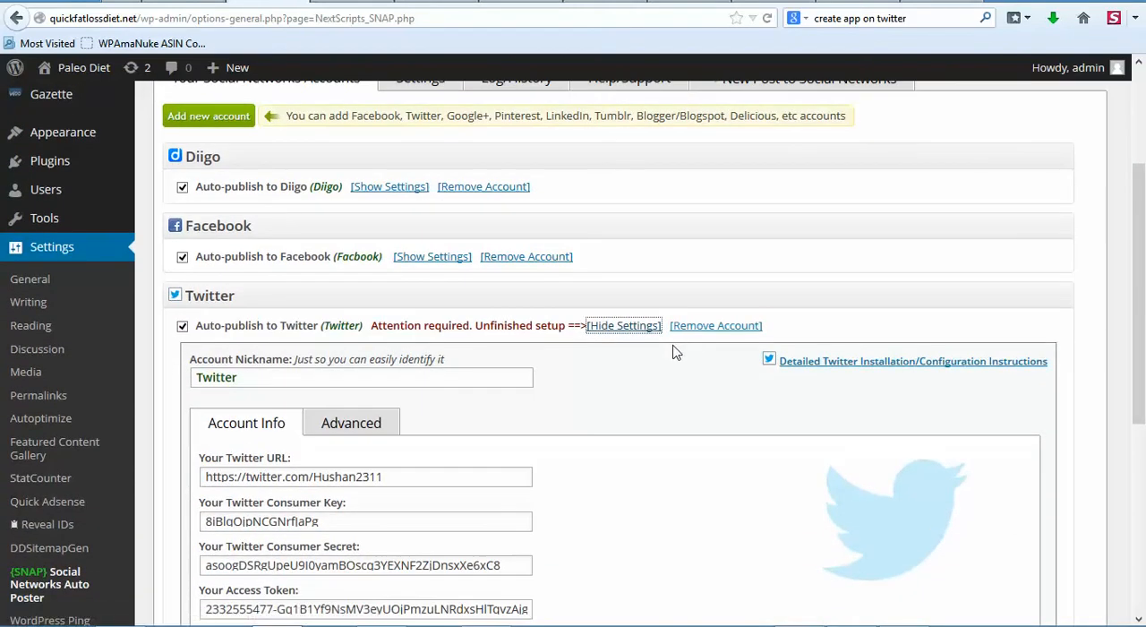
pyautogui.scroll(-2, 673, 349)
pyautogui.scroll(-2, 690, 340)
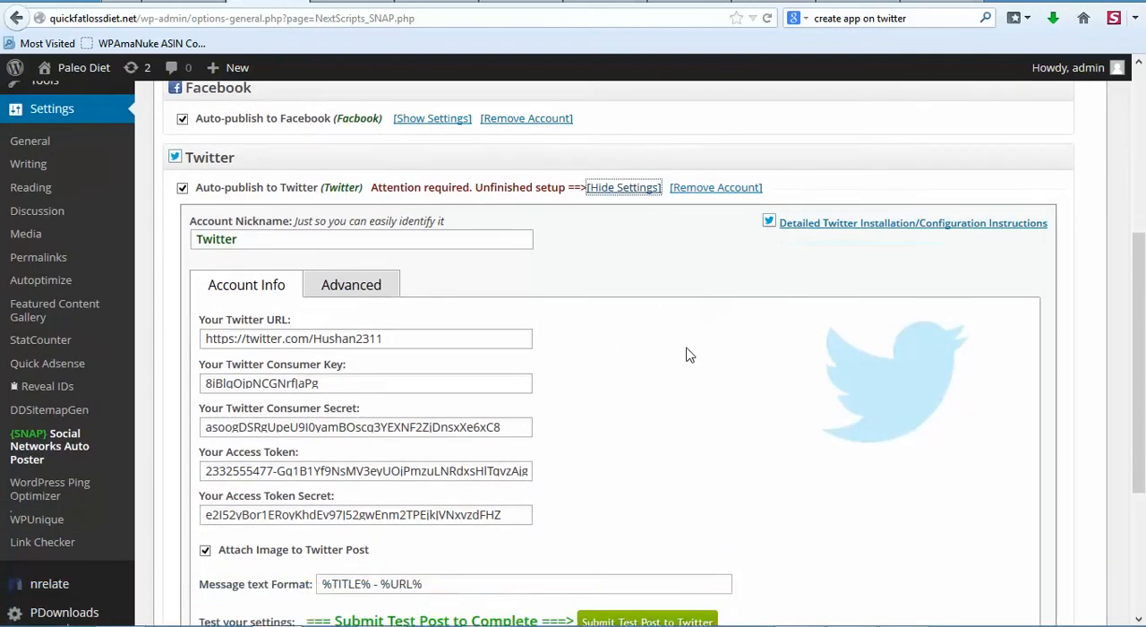
pyautogui.scroll(-4, 716, 351)
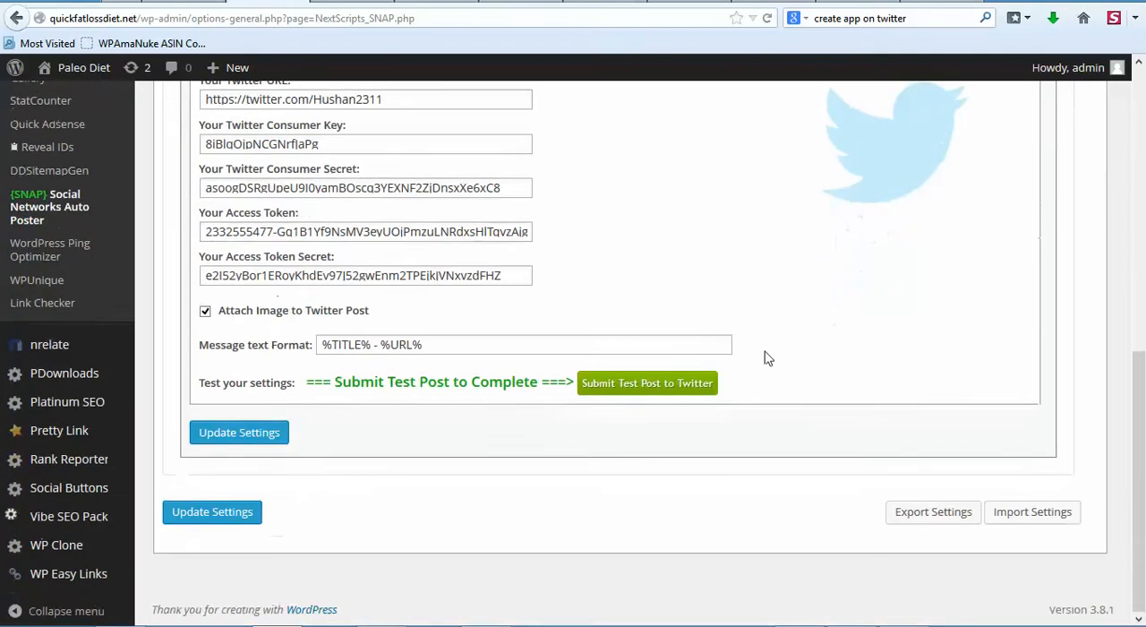
pyautogui.click(652, 386)
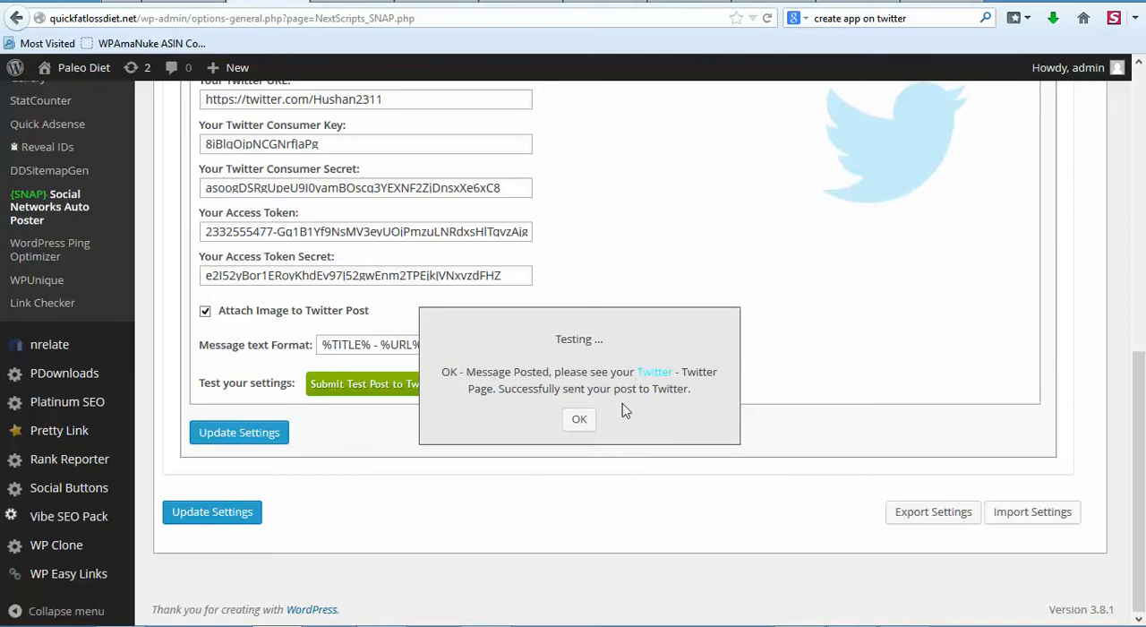
pyautogui.click(580, 419)
pyautogui.scroll(2, 688, 401)
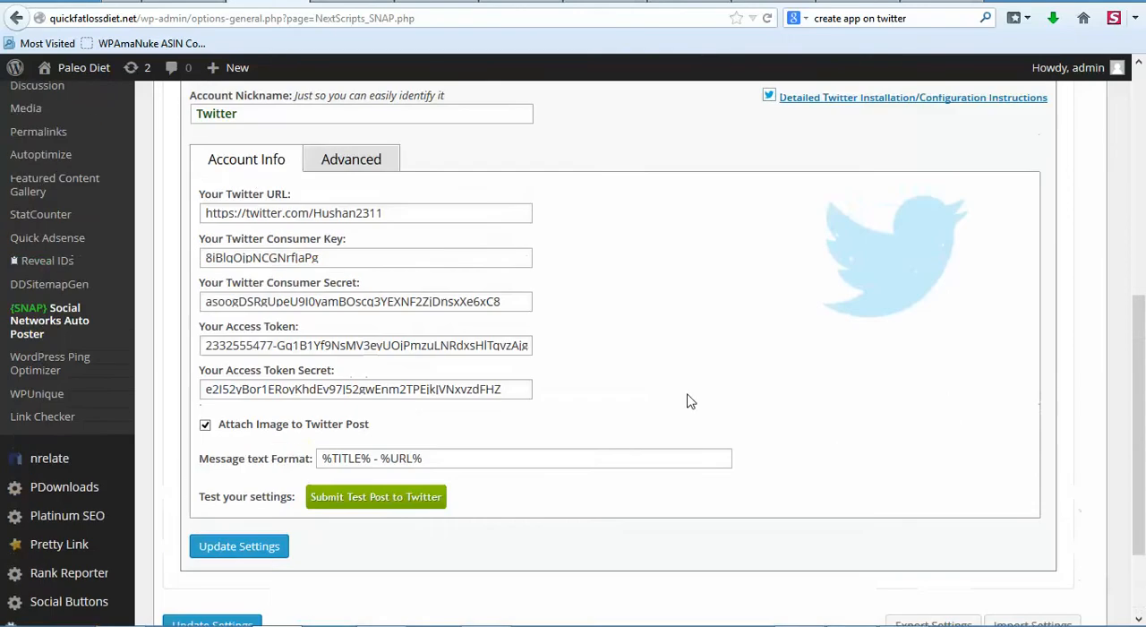
pyautogui.scroll(2, 689, 401)
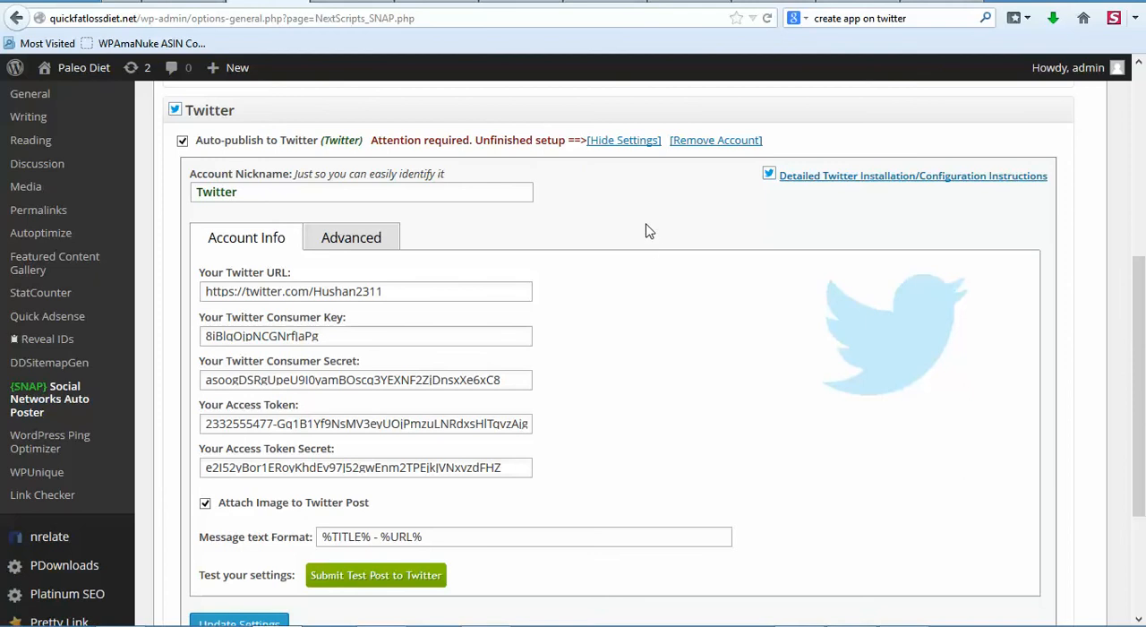
pyautogui.scroll(-3, 784, 566)
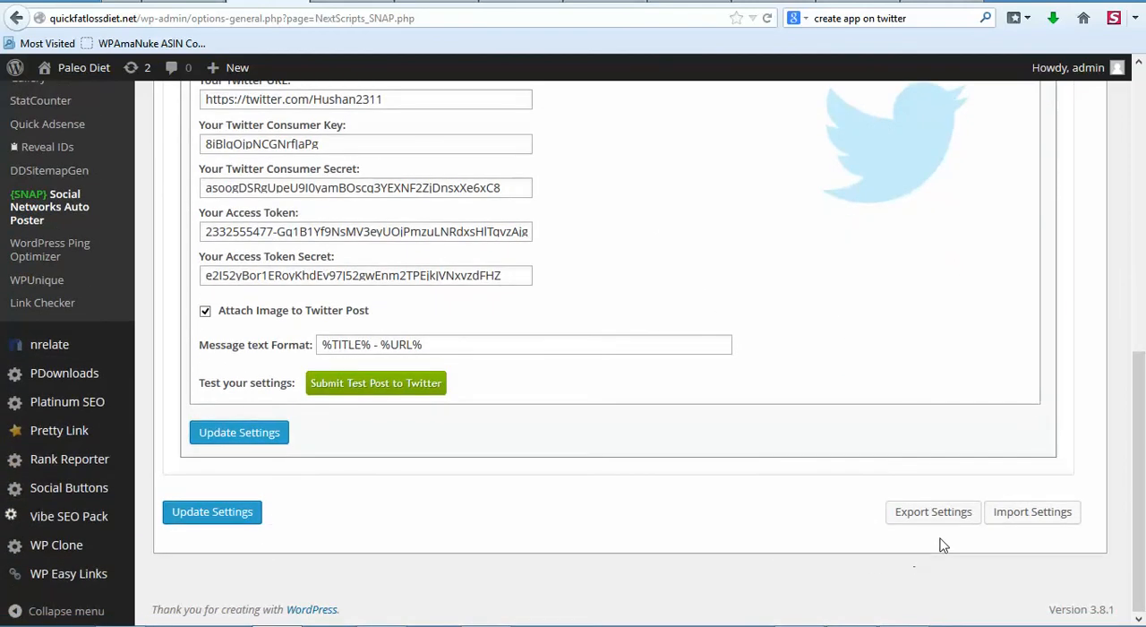